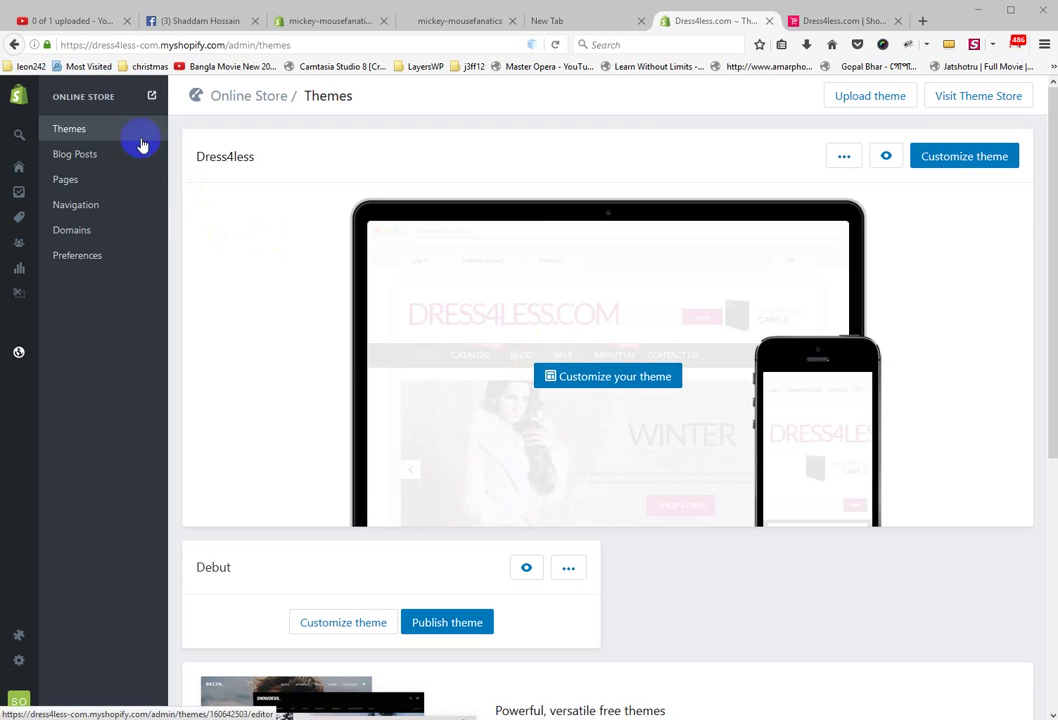
Expand Online Store in the sidebar and go to its Navigation page
scroll(118, 302, down, 3)
scroll(40, 400, up, 3)
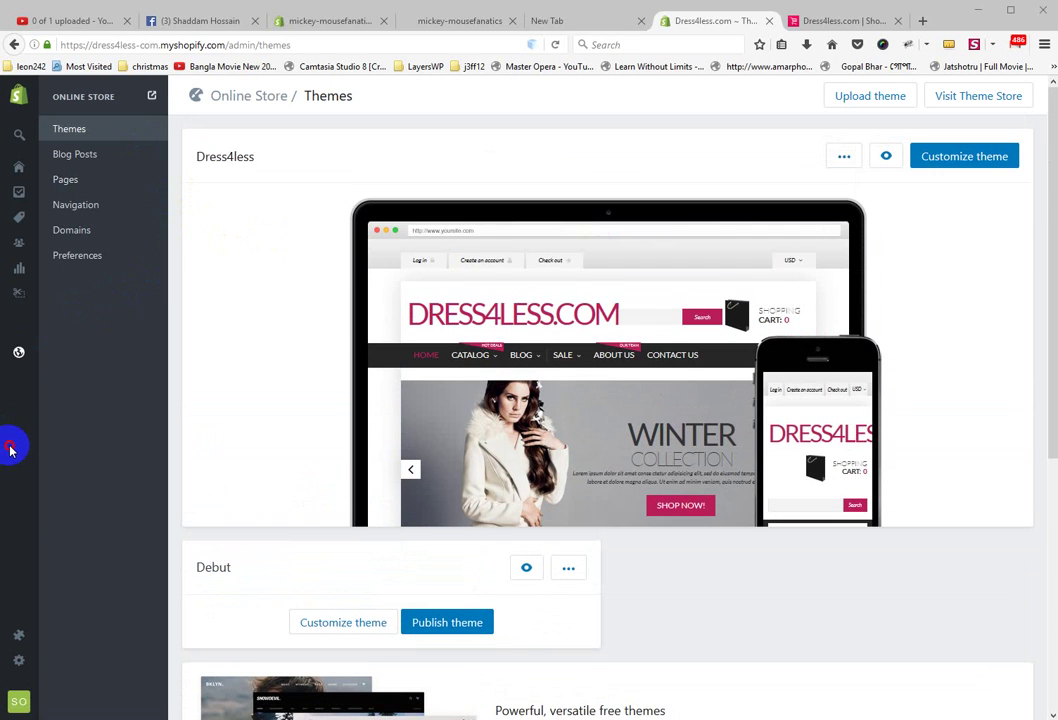
mouse_move(5, 420)
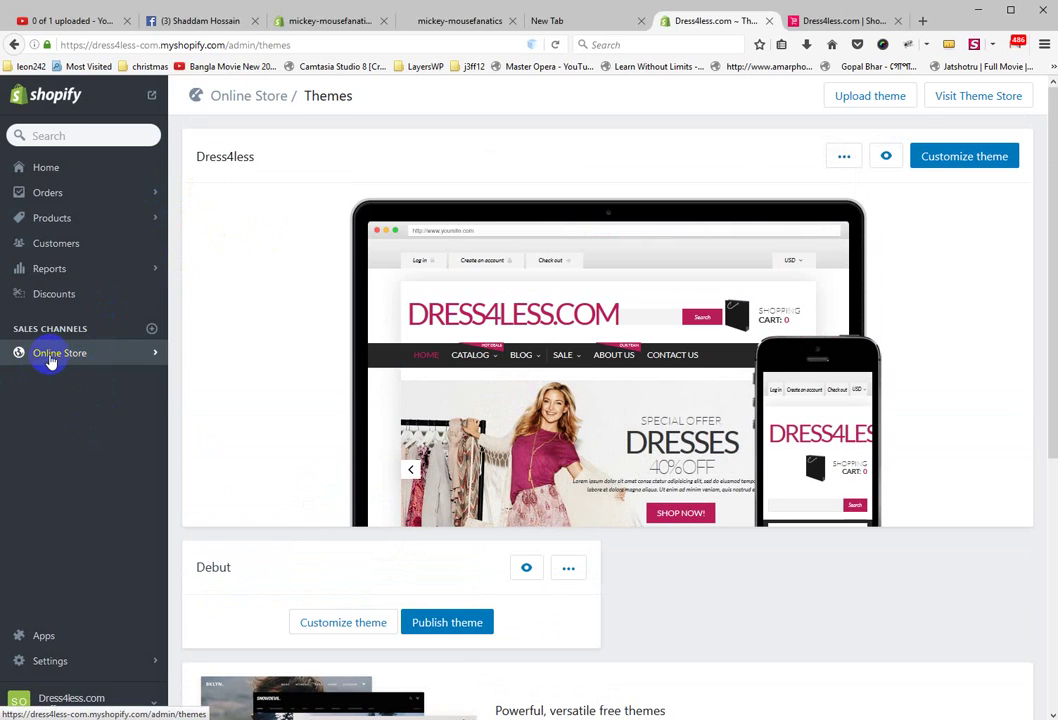
click(52, 356)
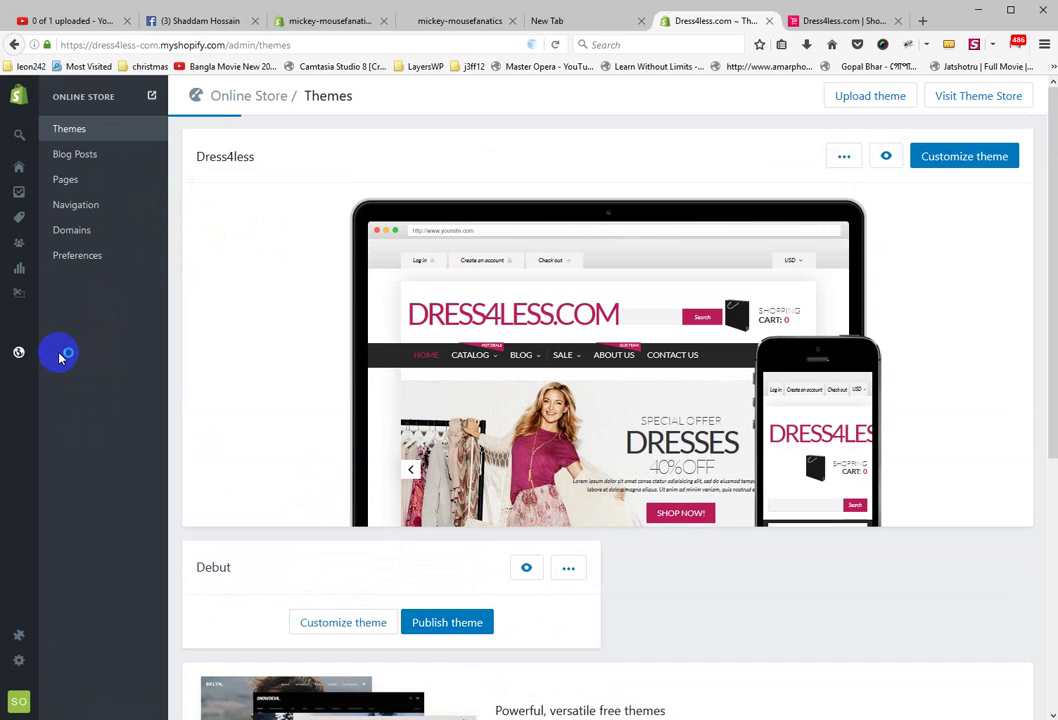
click(140, 210)
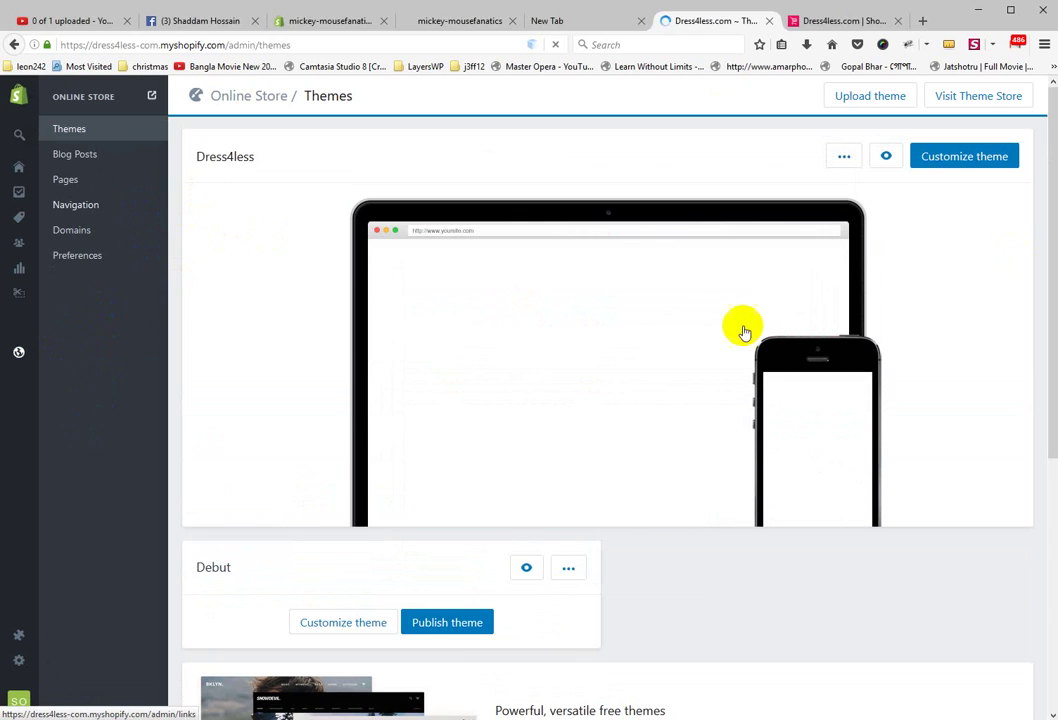
Launch Customize theme for Dress4less to reach its General settings in the editor
mouse_move(657, 339)
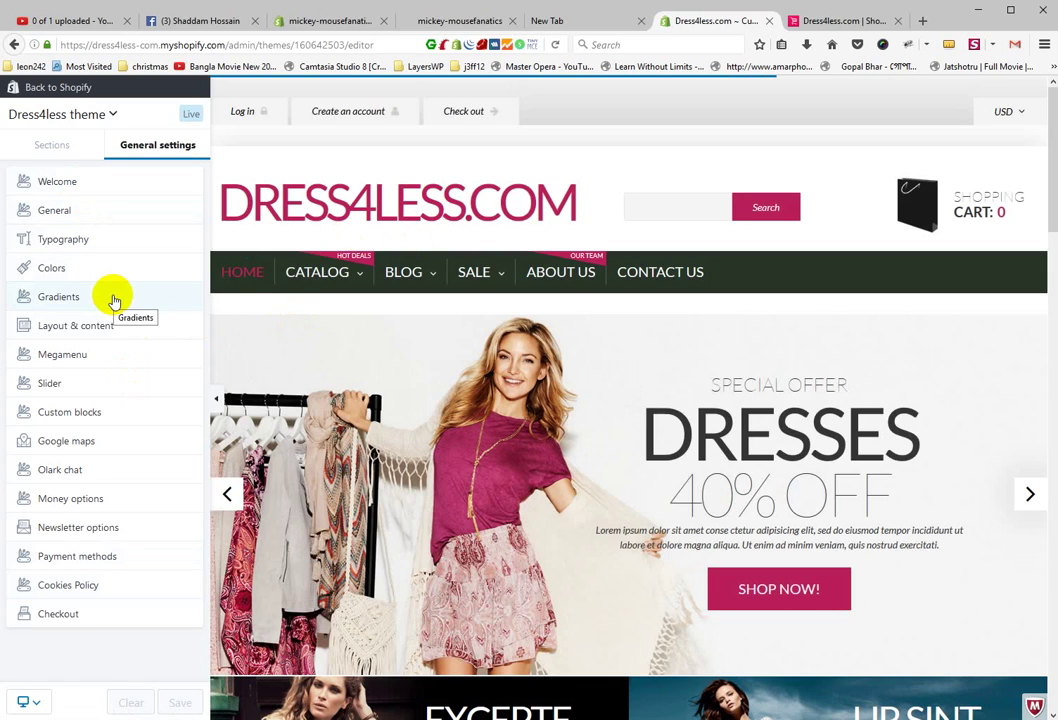
click(573, 276)
scroll(580, 290, down, 5)
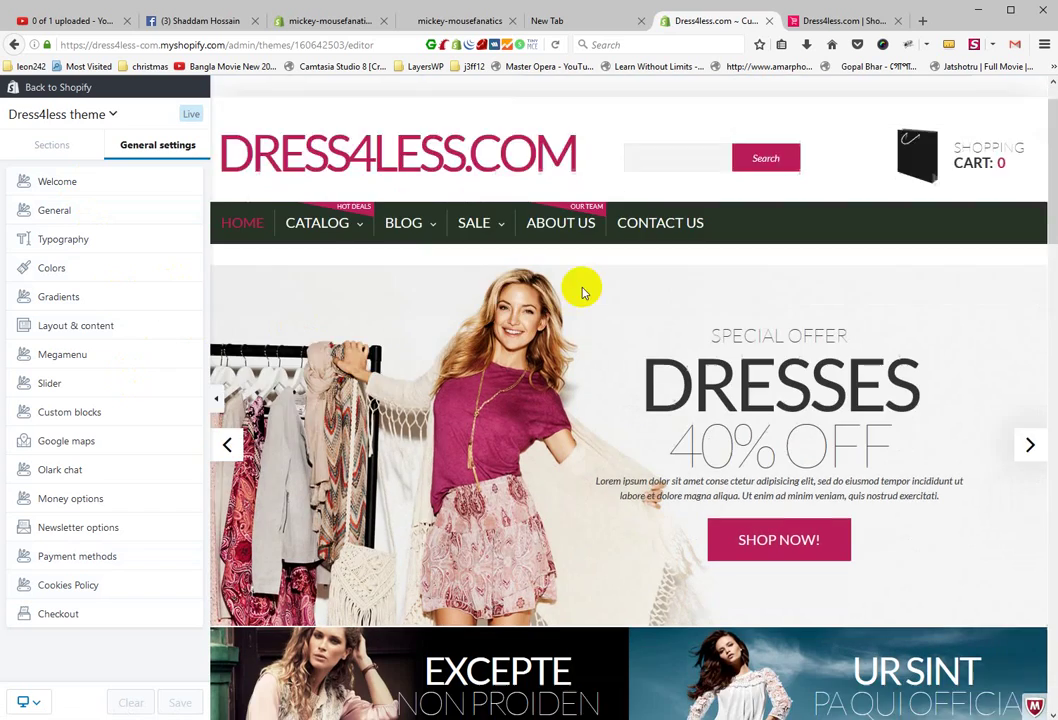
scroll(560, 300, up, 3)
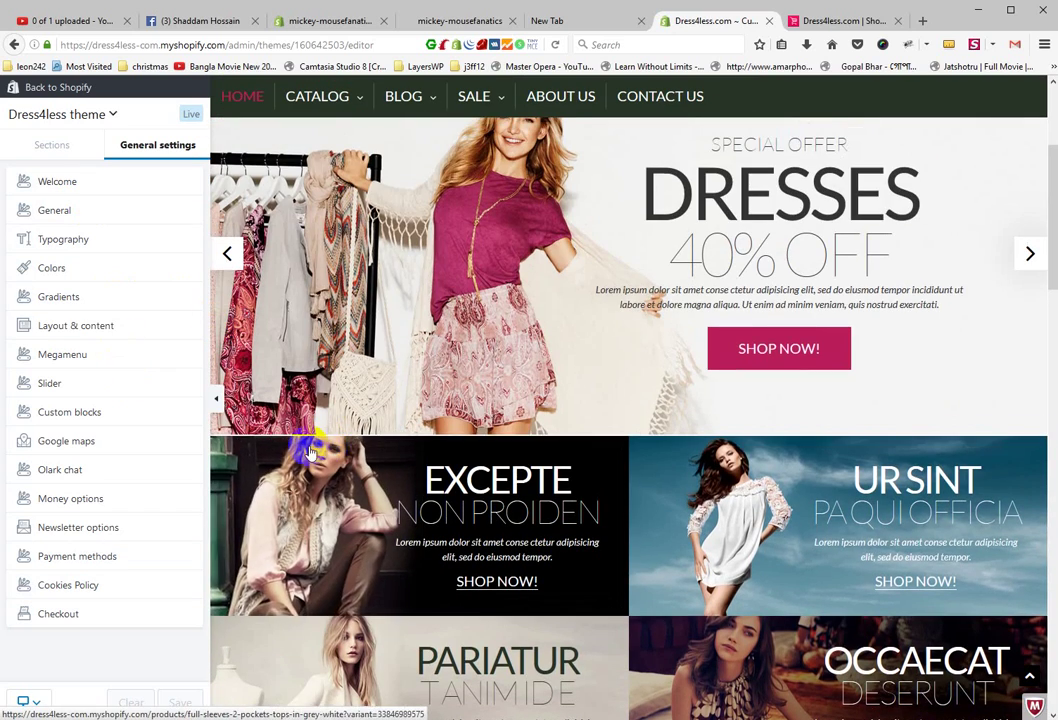
Check the Homepage products count of 12 in Layout & content
click(113, 336)
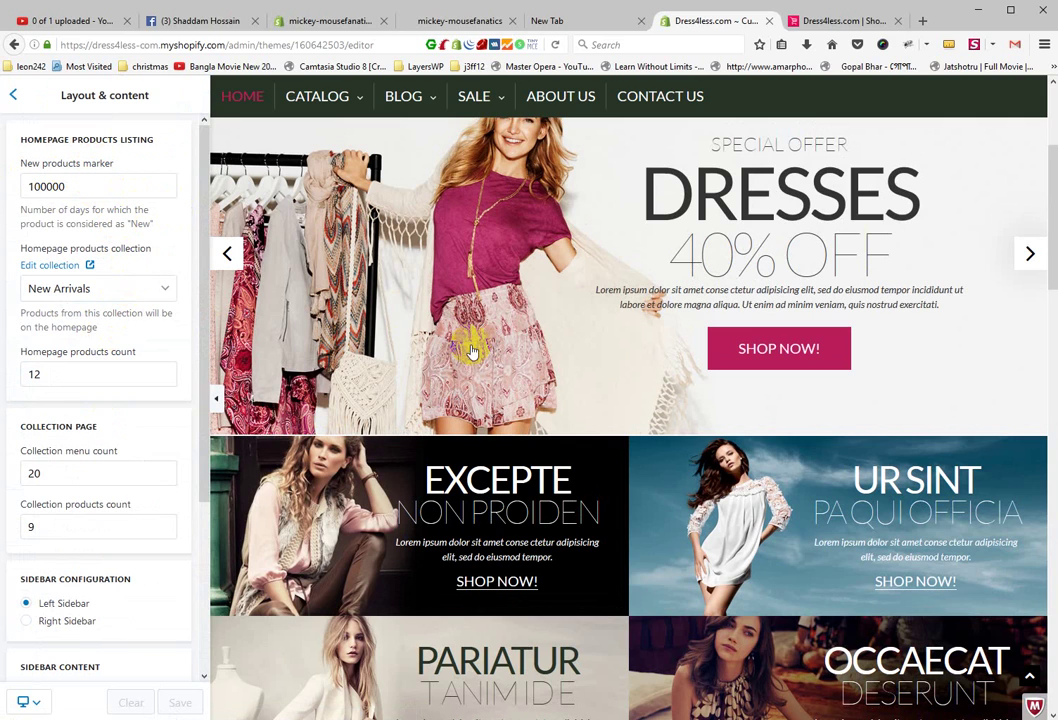
scroll(490, 355, down, 3)
scroll(493, 355, down, 4)
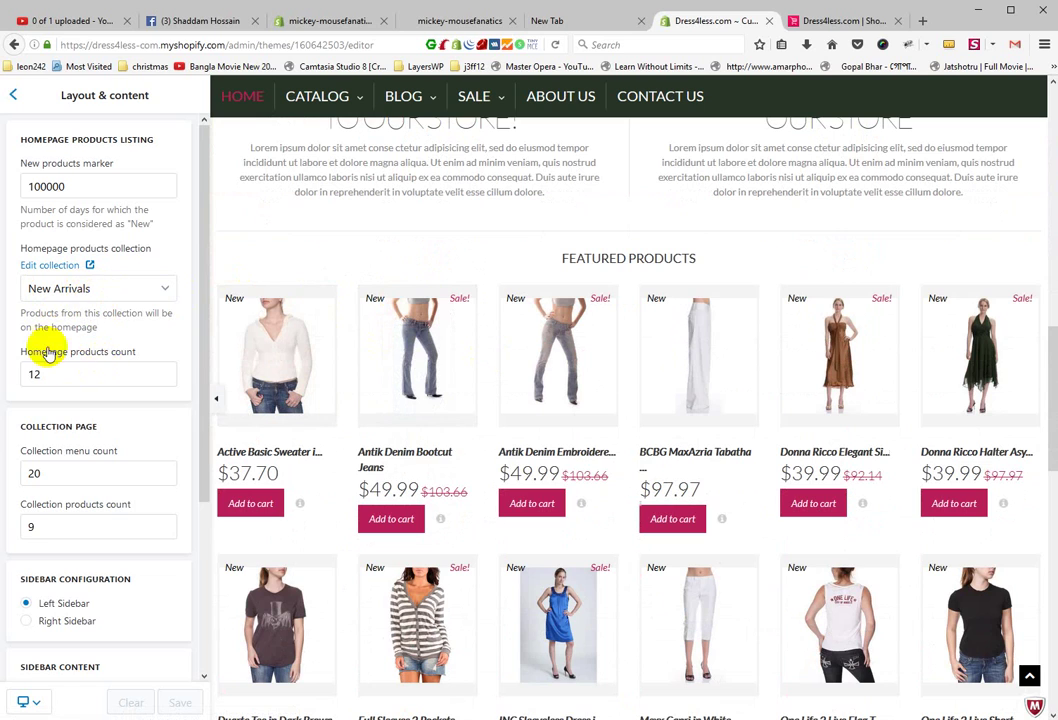
drag(90, 373, 7, 374)
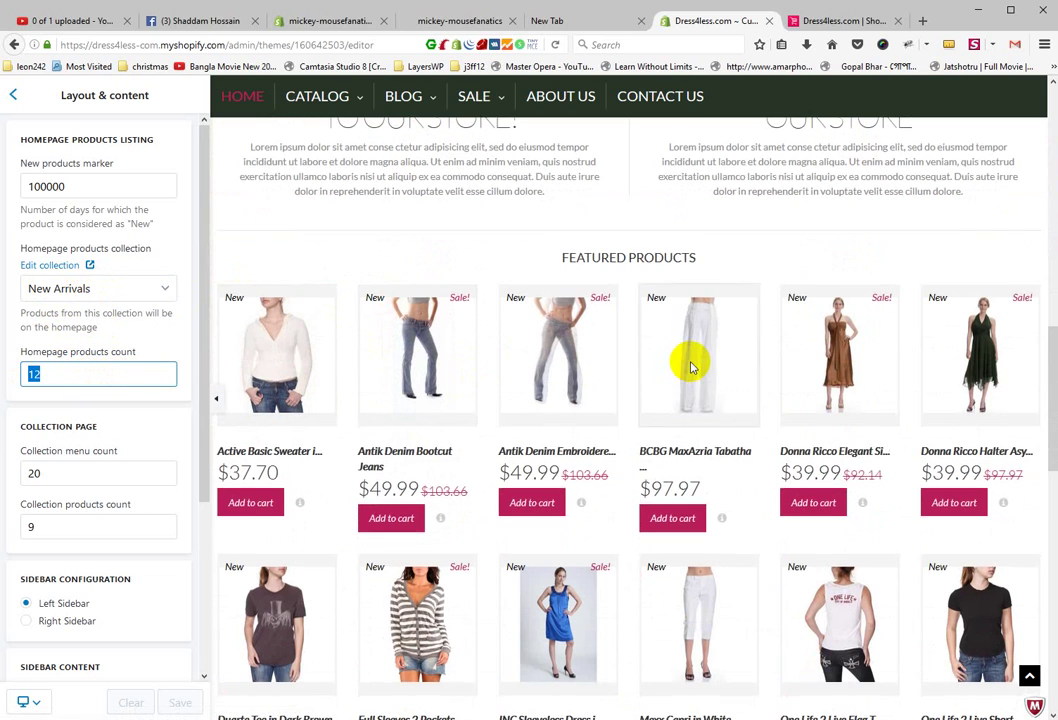
scroll(640, 320, down, 2)
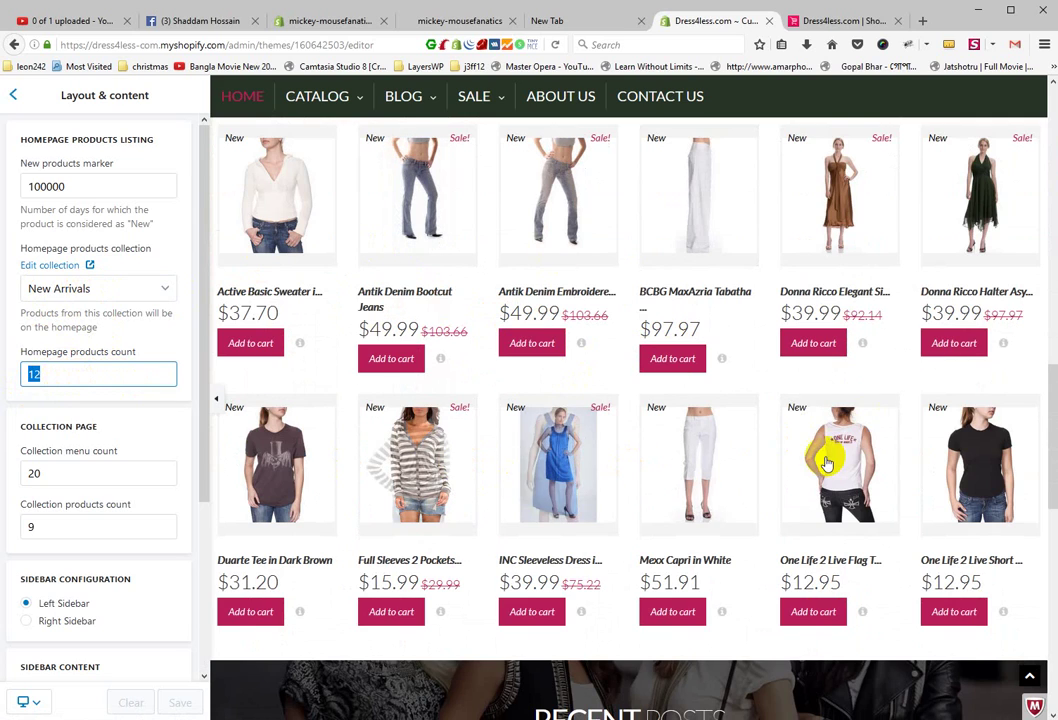
scroll(136, 444, down, 1)
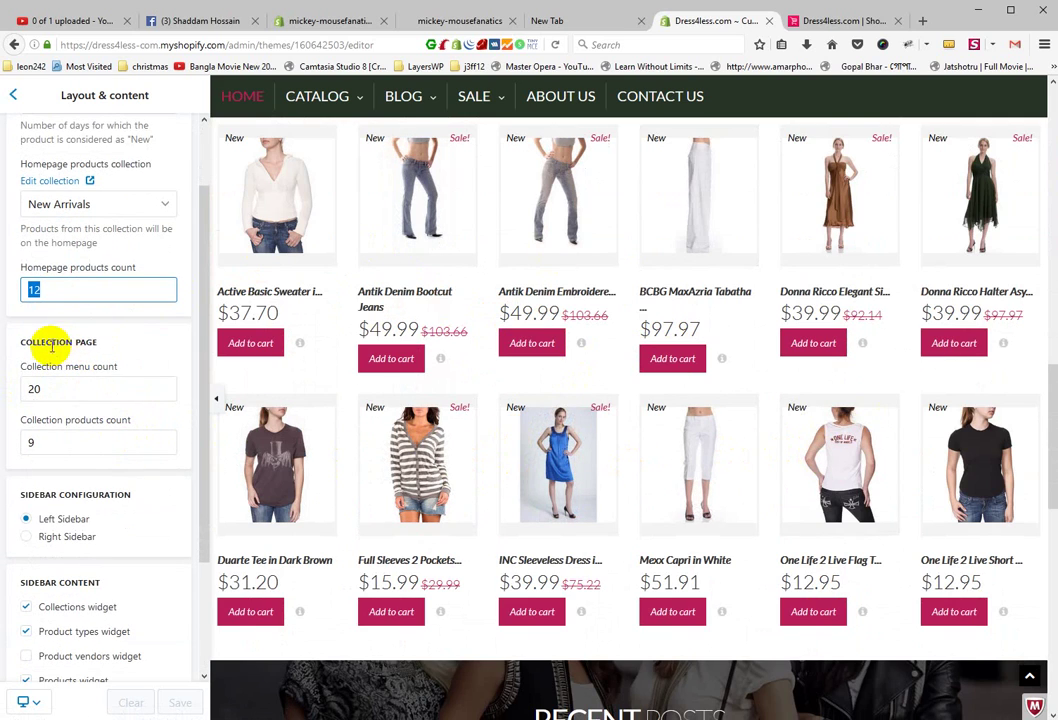
Check the Collection menu count of 20 and show CATALOG in the preview
click(24, 390)
click(102, 390)
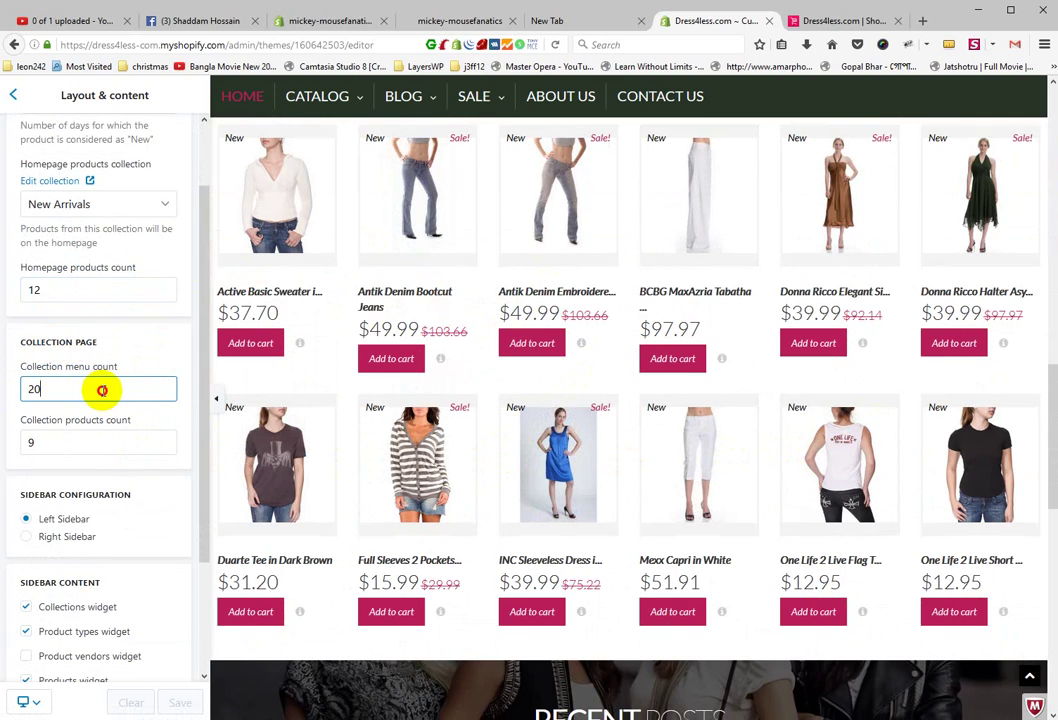
click(44, 389)
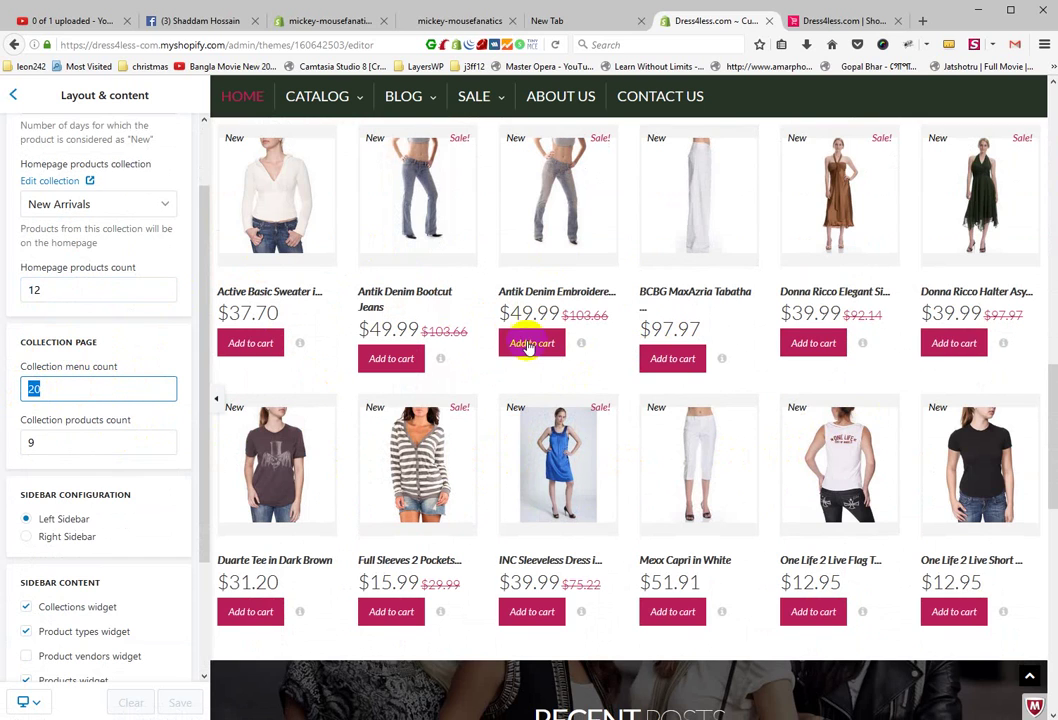
scroll(527, 315, up, 5)
scroll(533, 323, up, 5)
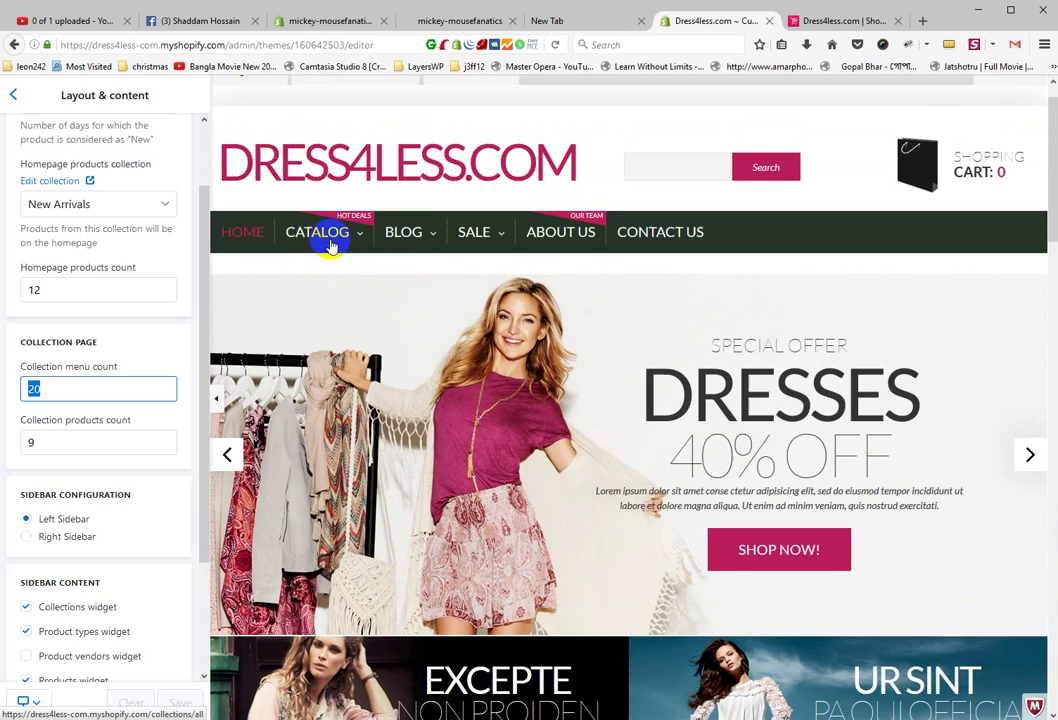
click(321, 246)
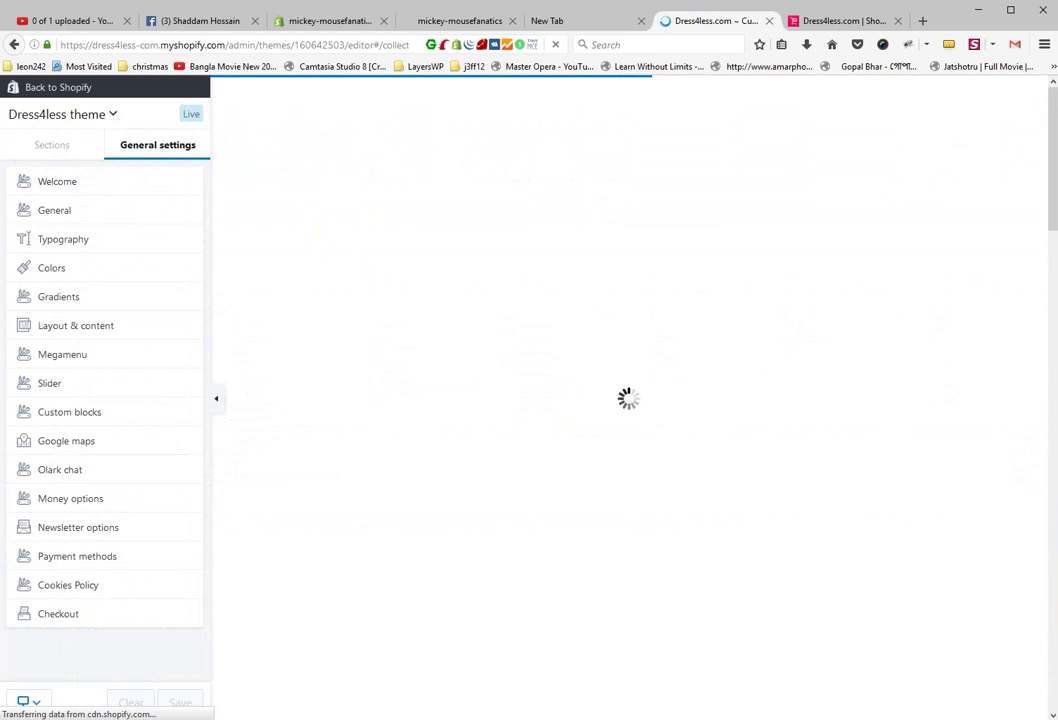
Open Layout & content and look through its sidebar widget settings
scroll(295, 333, down, 5)
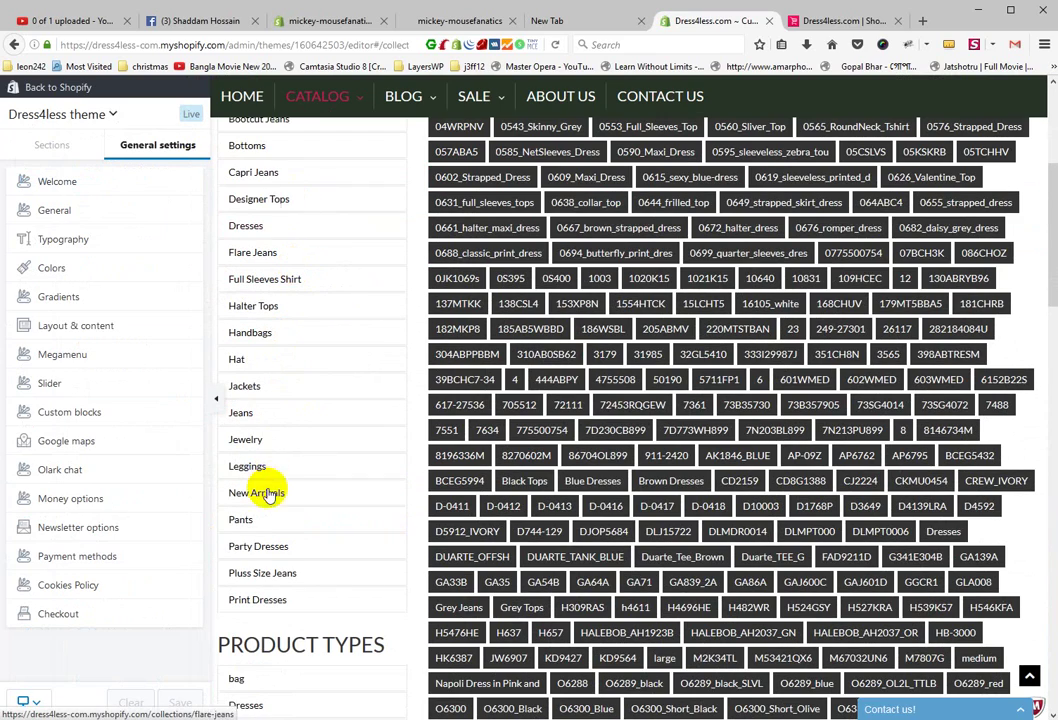
scroll(300, 400, up, 1)
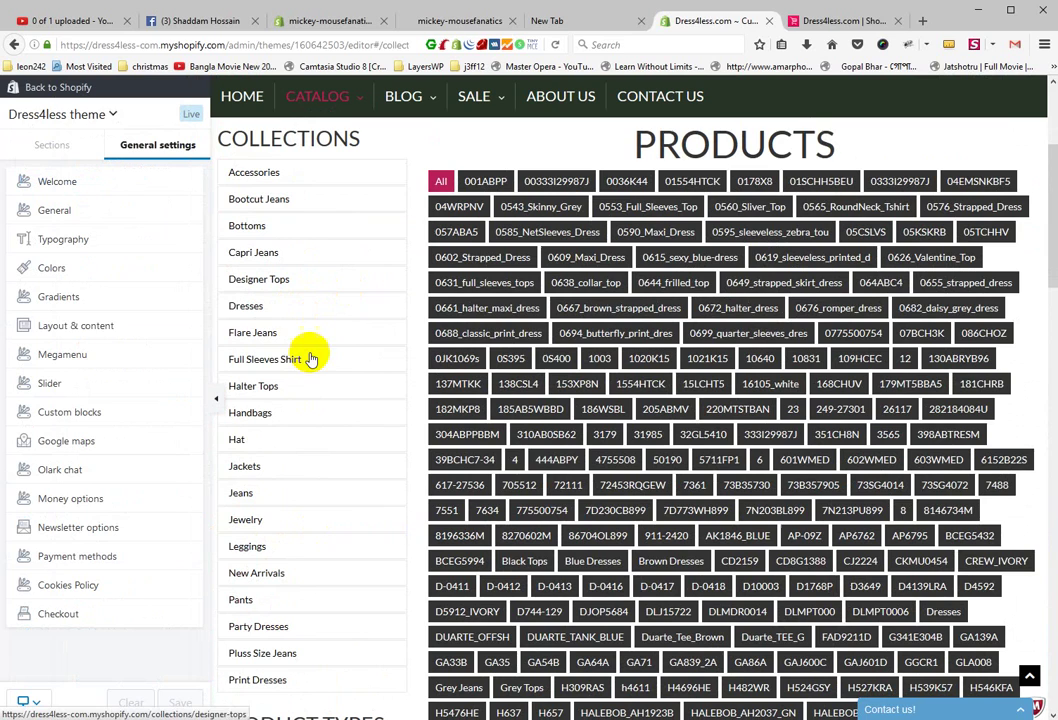
click(160, 331)
scroll(120, 422, down, 2)
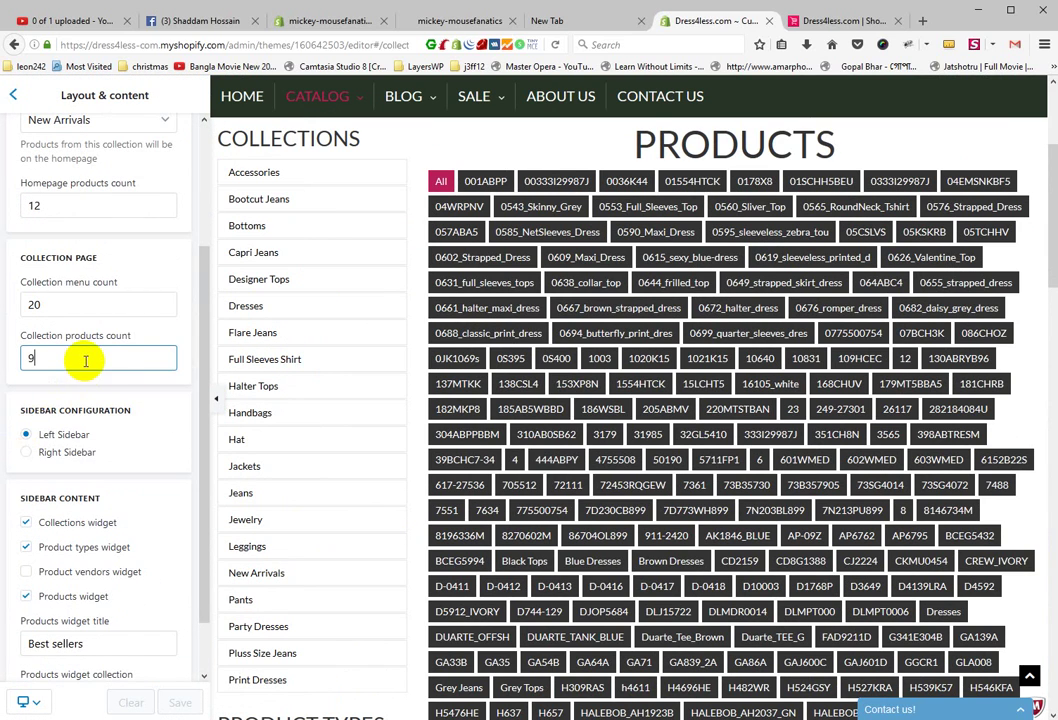
scroll(727, 267, down, 3)
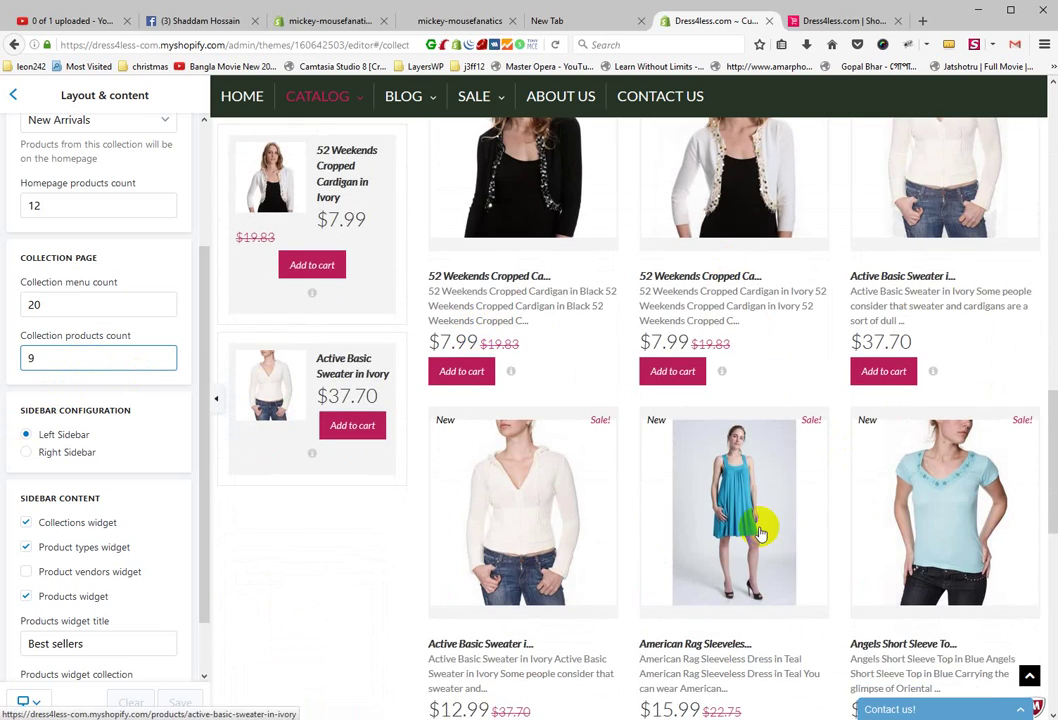
scroll(730, 470, down, 3)
scroll(630, 420, down, 3)
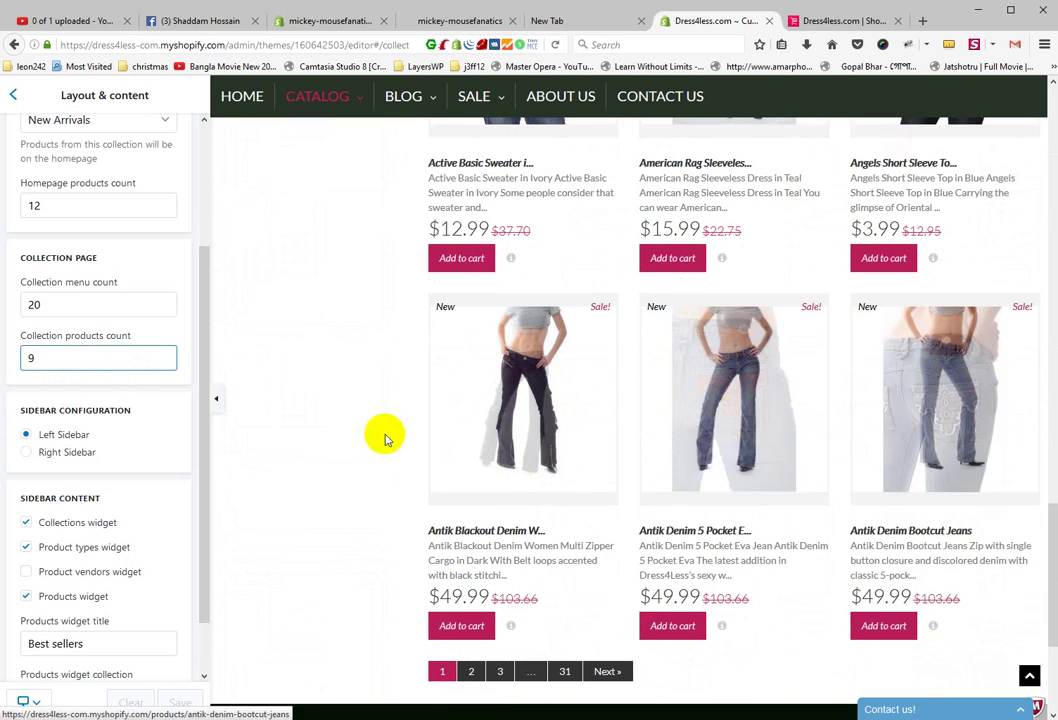
scroll(95, 440, down, 1)
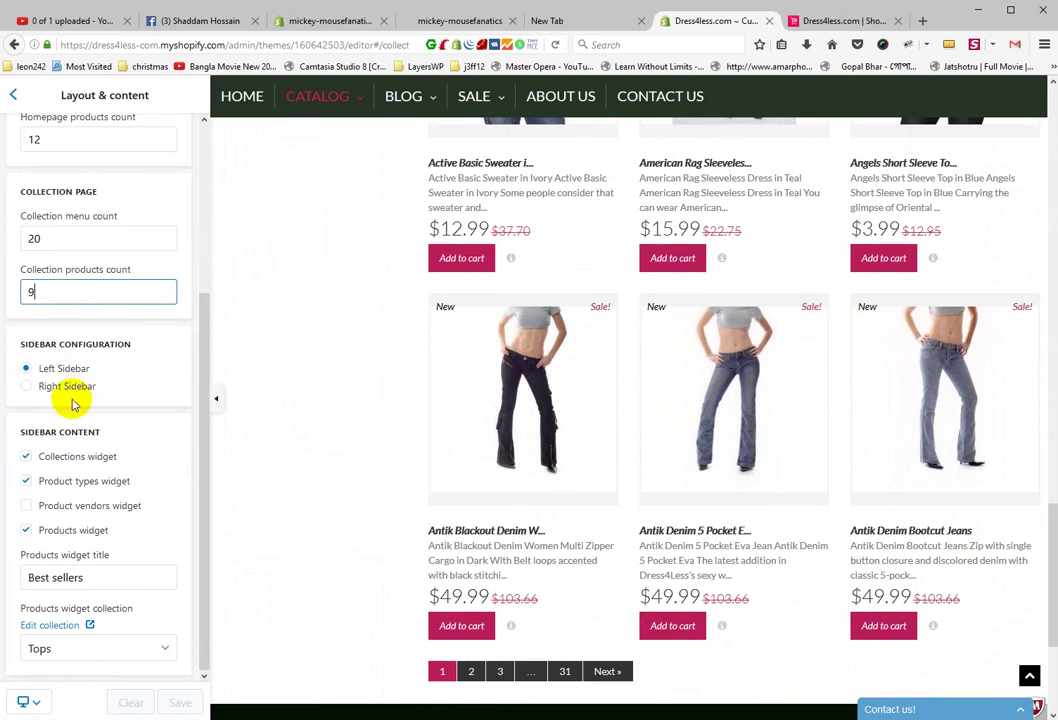
scroll(359, 420, up, 8)
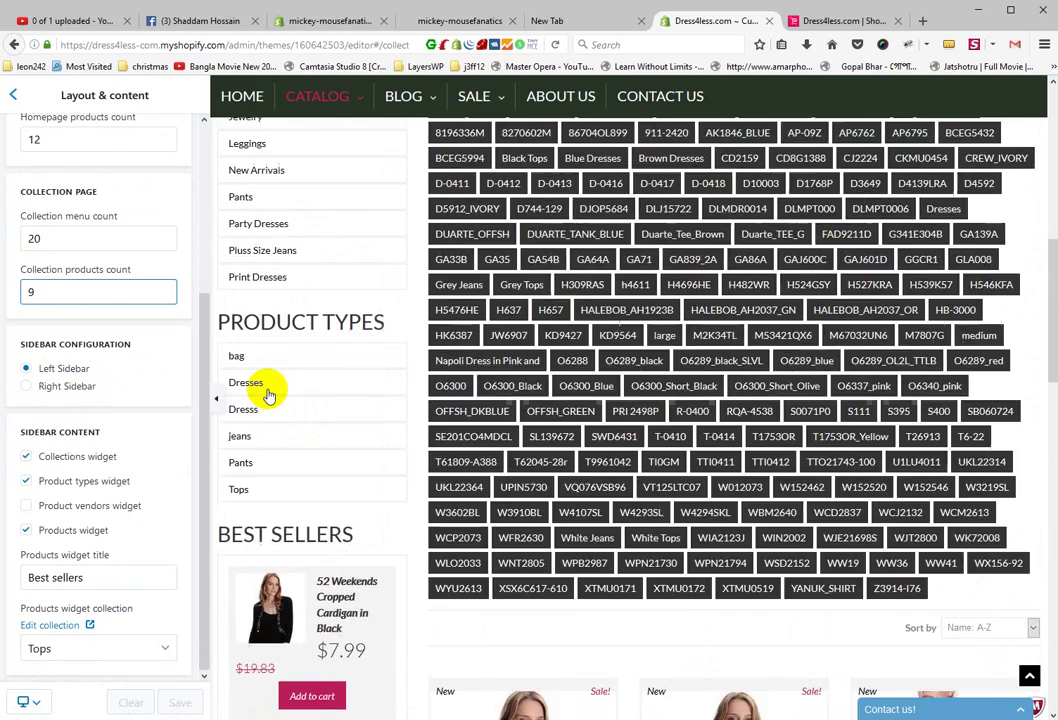
scroll(268, 395, up, 5)
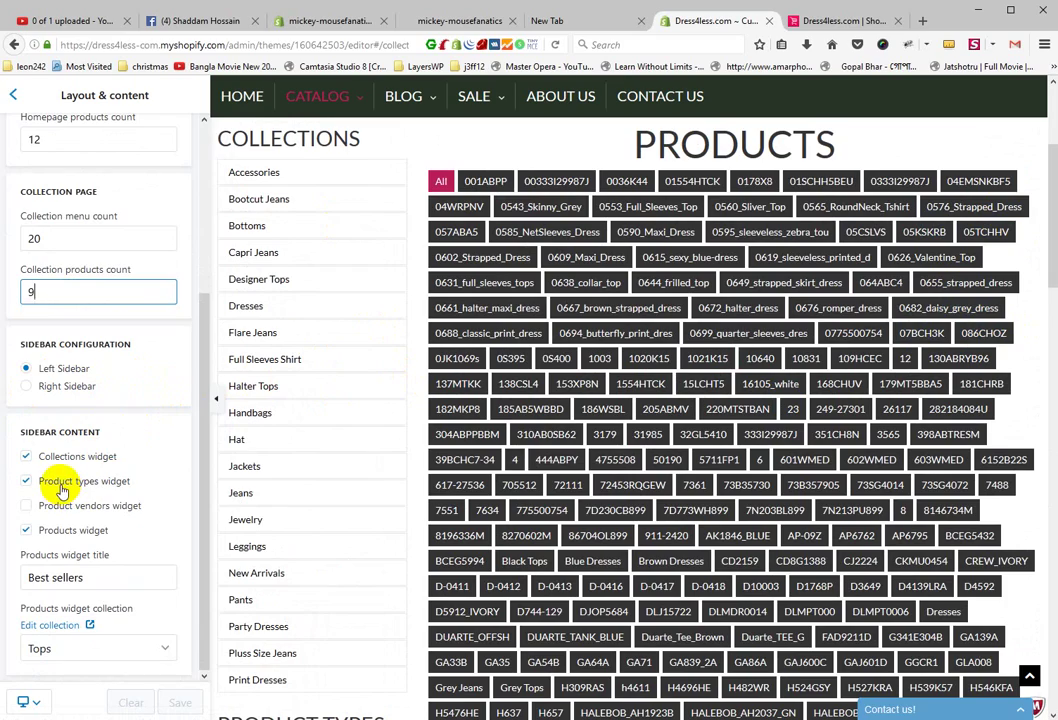
scroll(314, 394, down, 10)
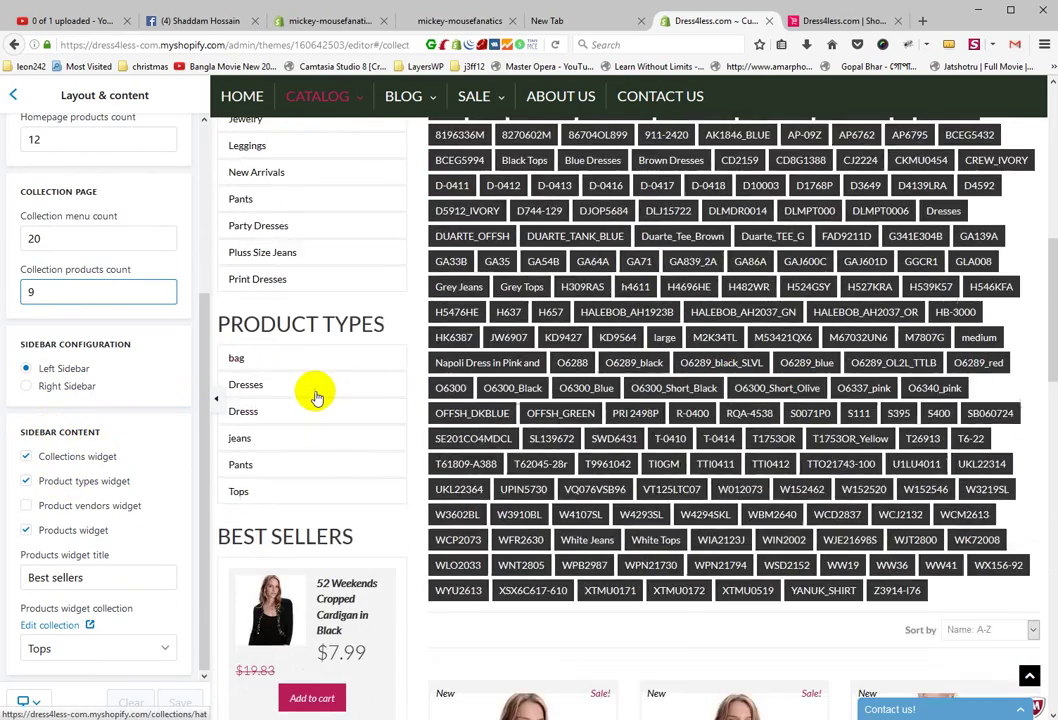
scroll(314, 394, up, 4)
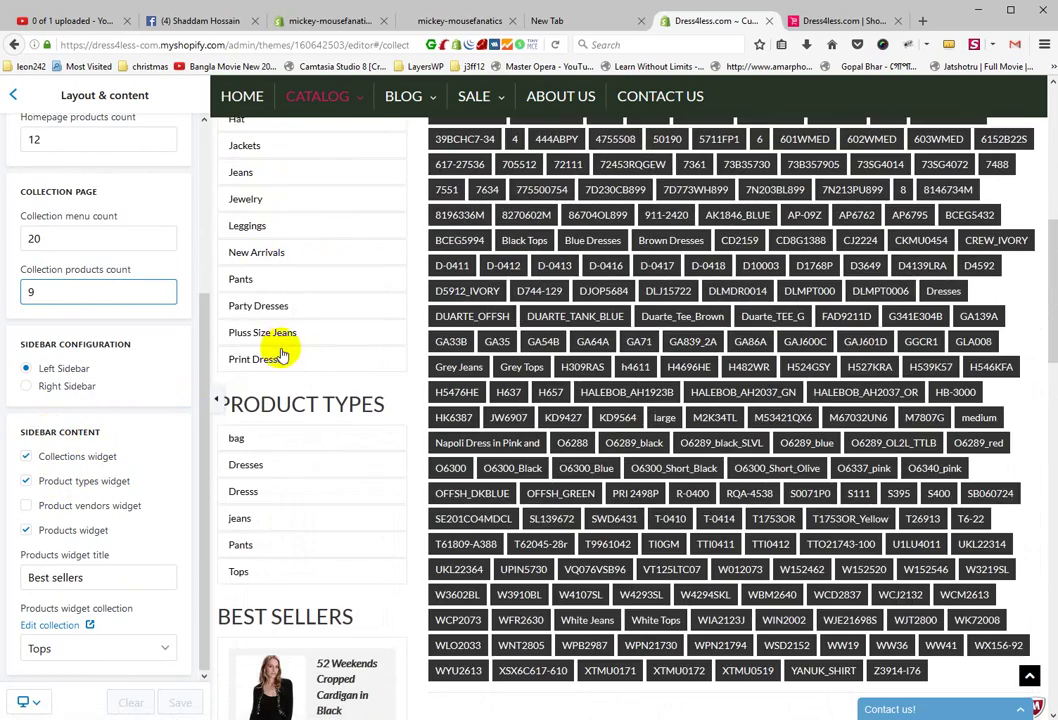
scroll(300, 425, down, 2)
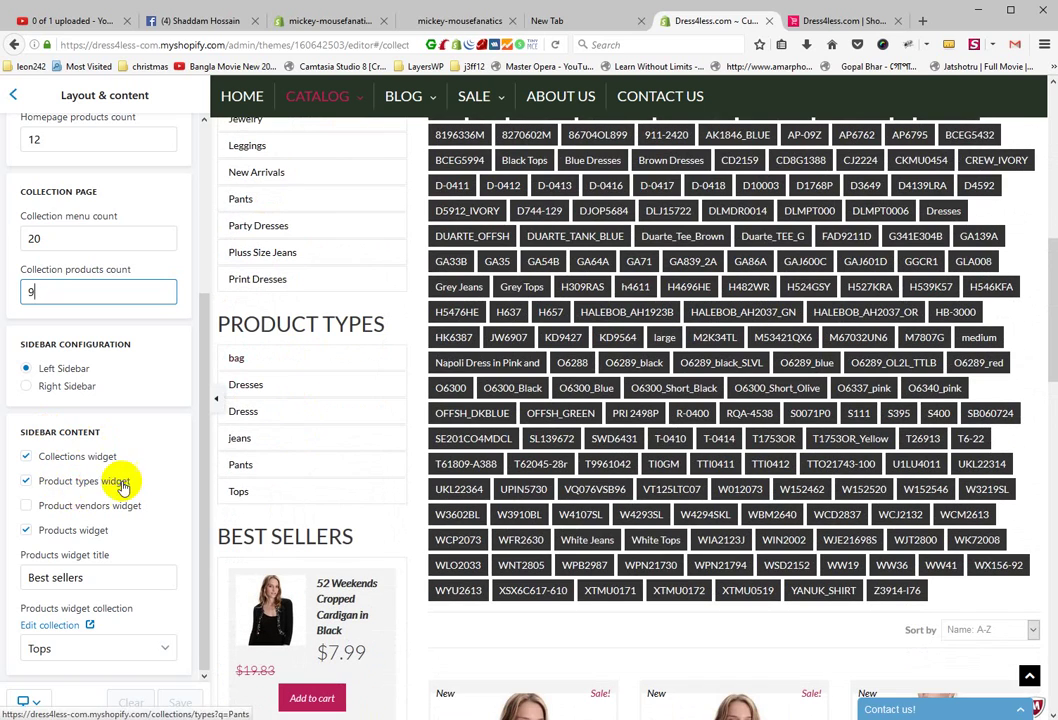
scroll(302, 463, down, 4)
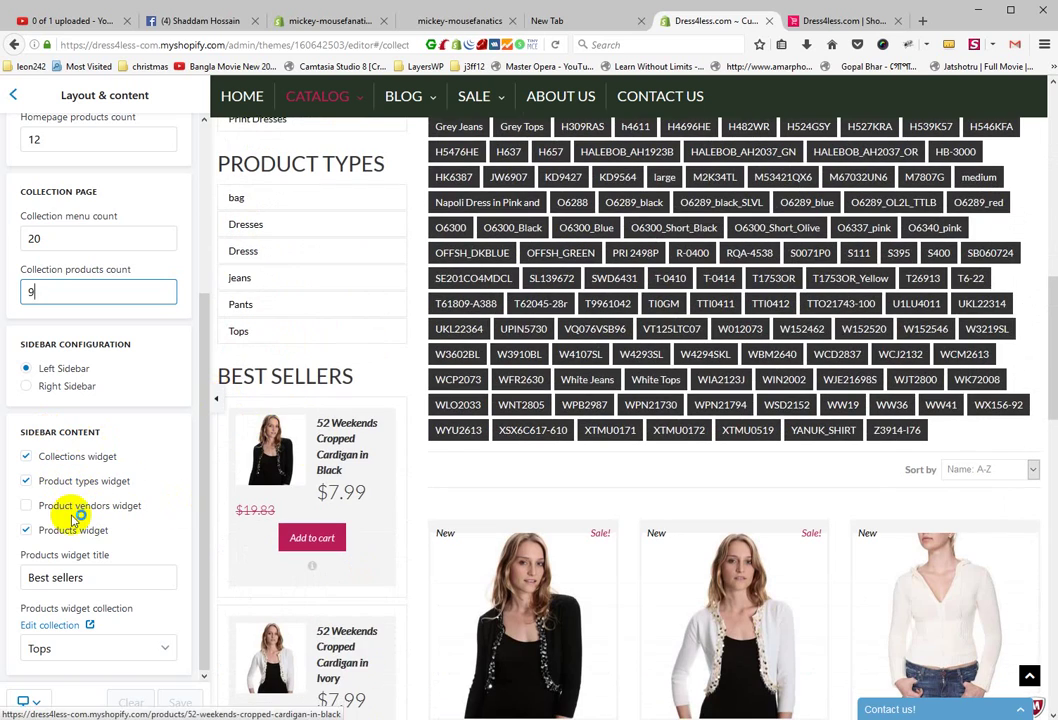
scroll(354, 444, down, 5)
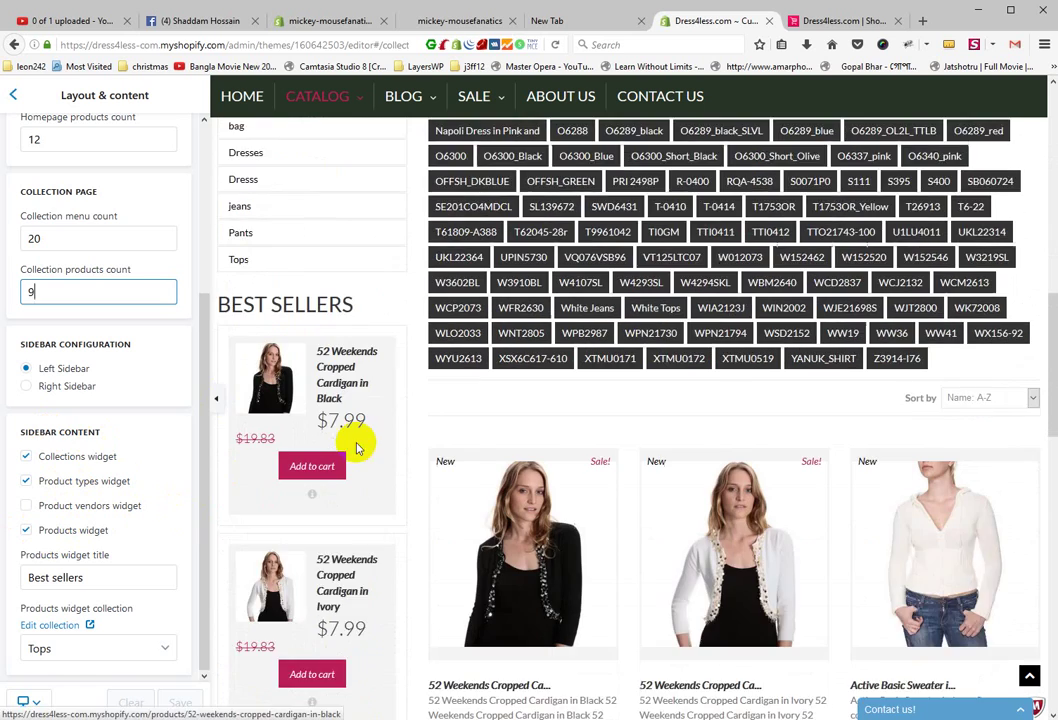
scroll(340, 295, up, 3)
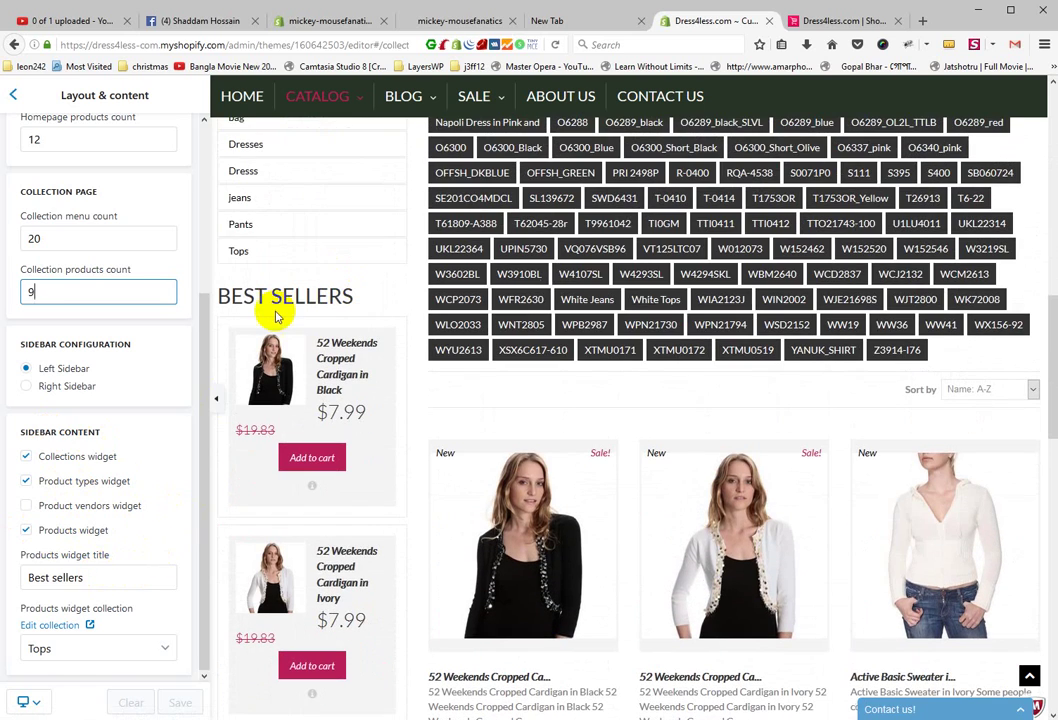
Keep the products widget title 'Best sellers' and go back to General settings
mouse_move(248, 283)
mouse_down()
mouse_move(378, 548)
mouse_move(335, 342)
mouse_move(359, 293)
mouse_move(217, 296)
mouse_move(231, 296)
mouse_up()
click(352, 295)
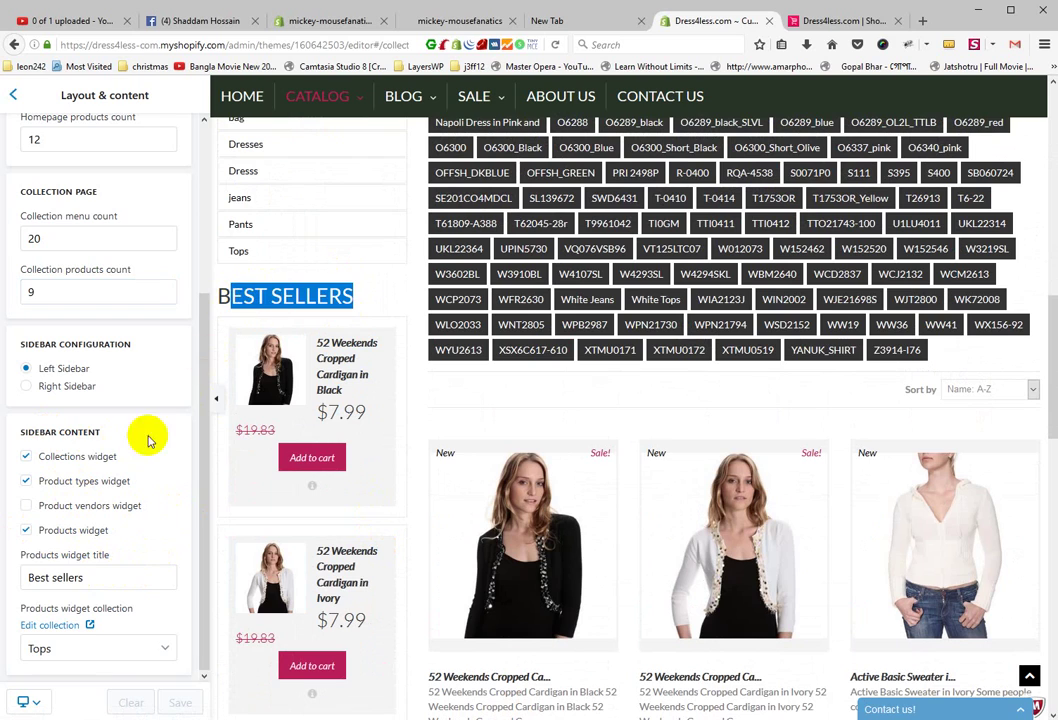
click(103, 589)
scroll(283, 449, down, 3)
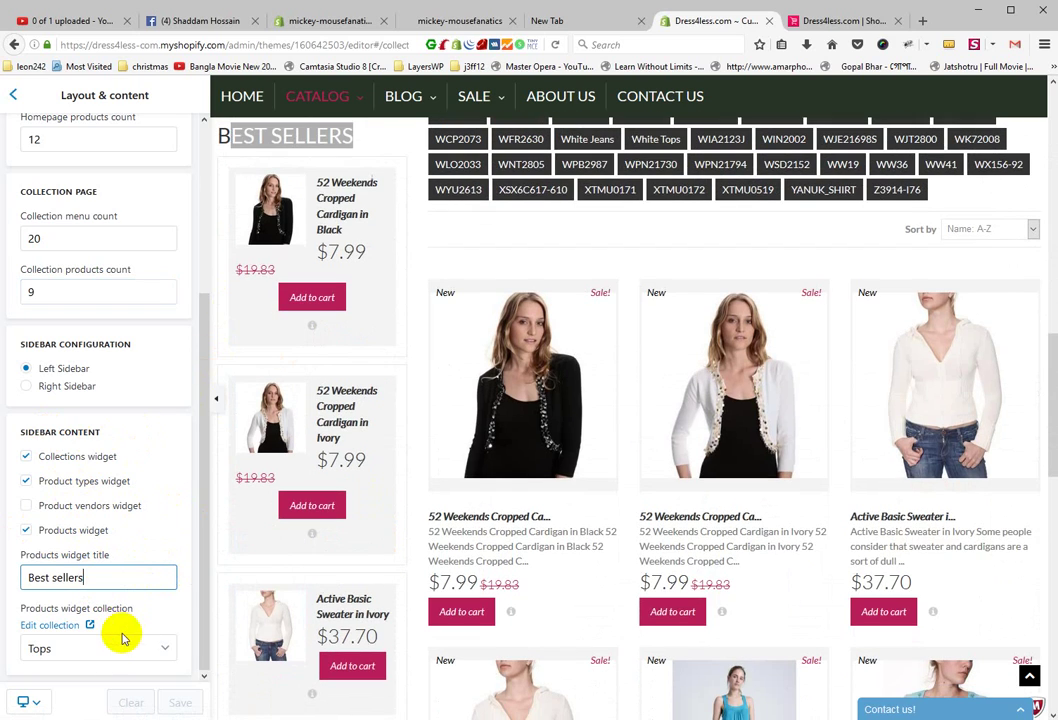
click(12, 90)
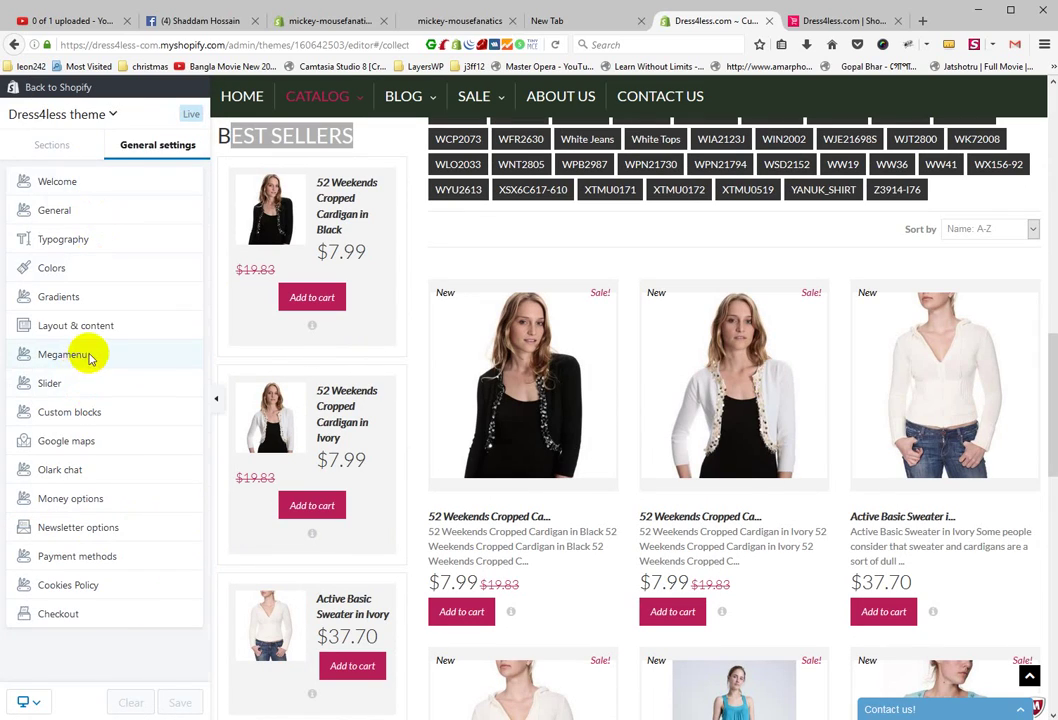
In Megamenu settings, review Item 1's Home name and URL
click(66, 354)
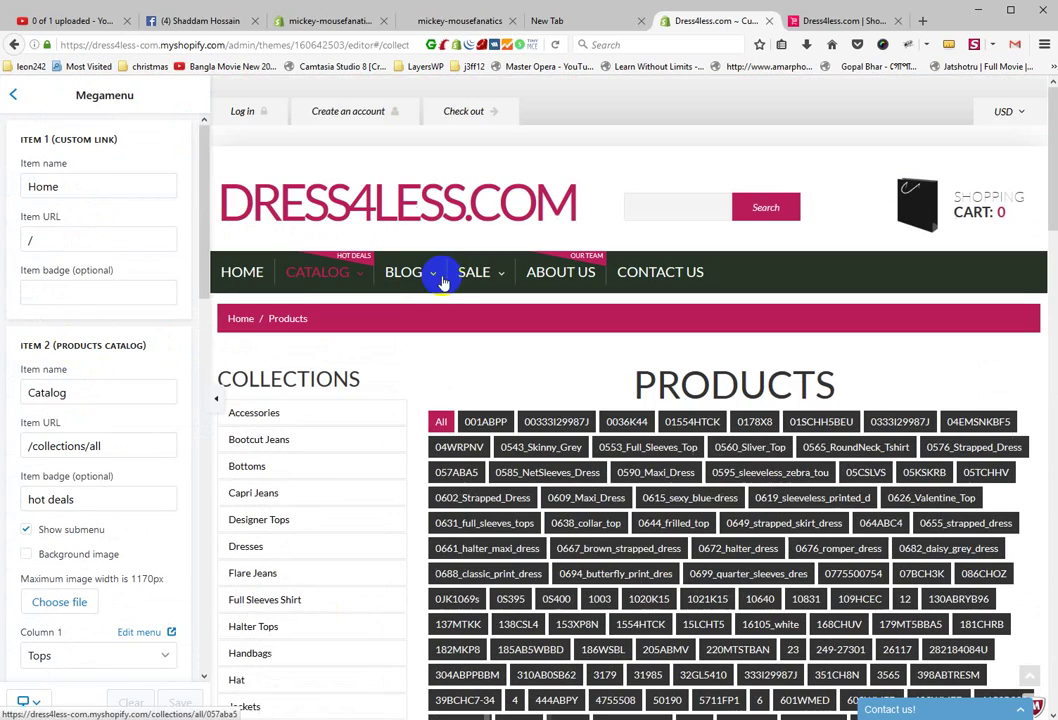
mouse_move(410, 282)
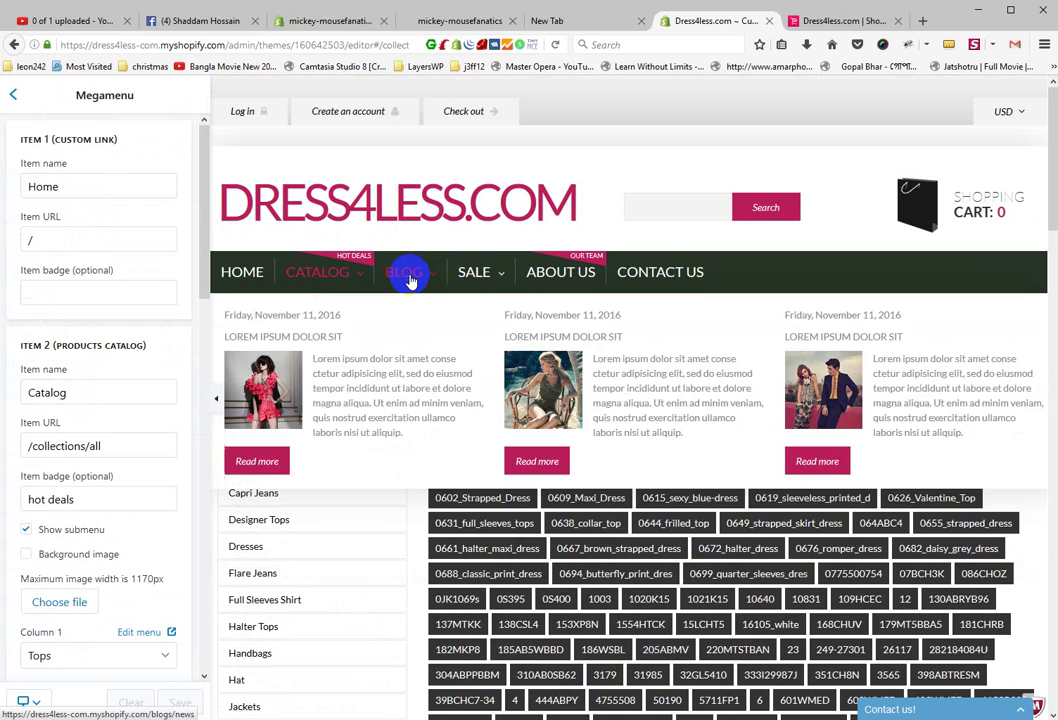
mouse_move(463, 276)
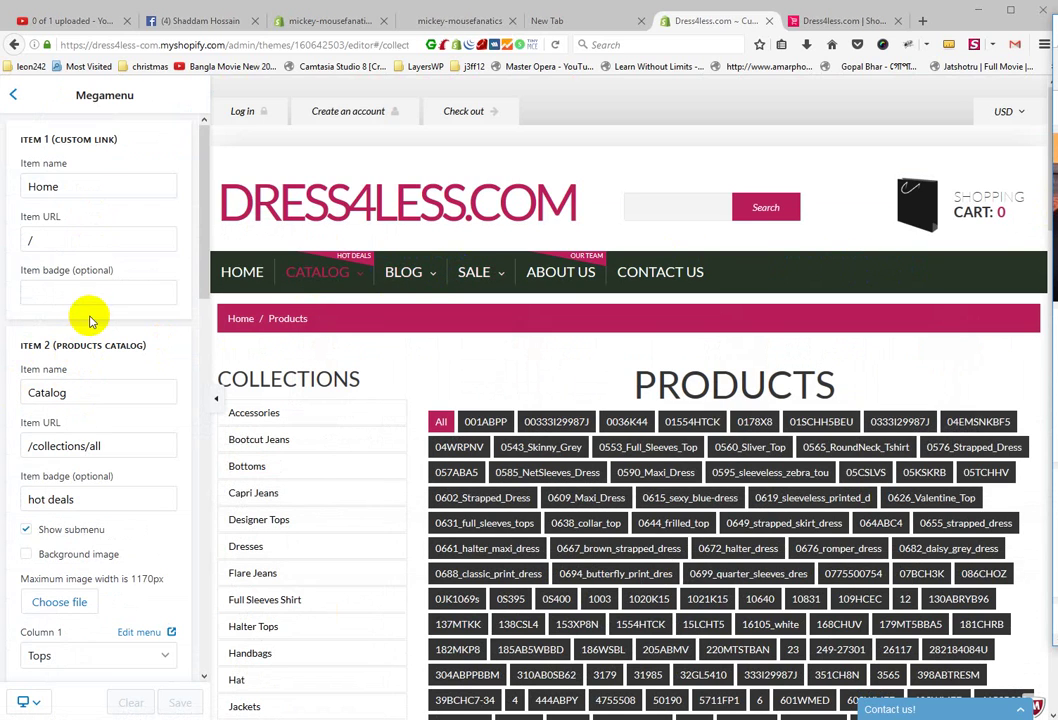
click(90, 186)
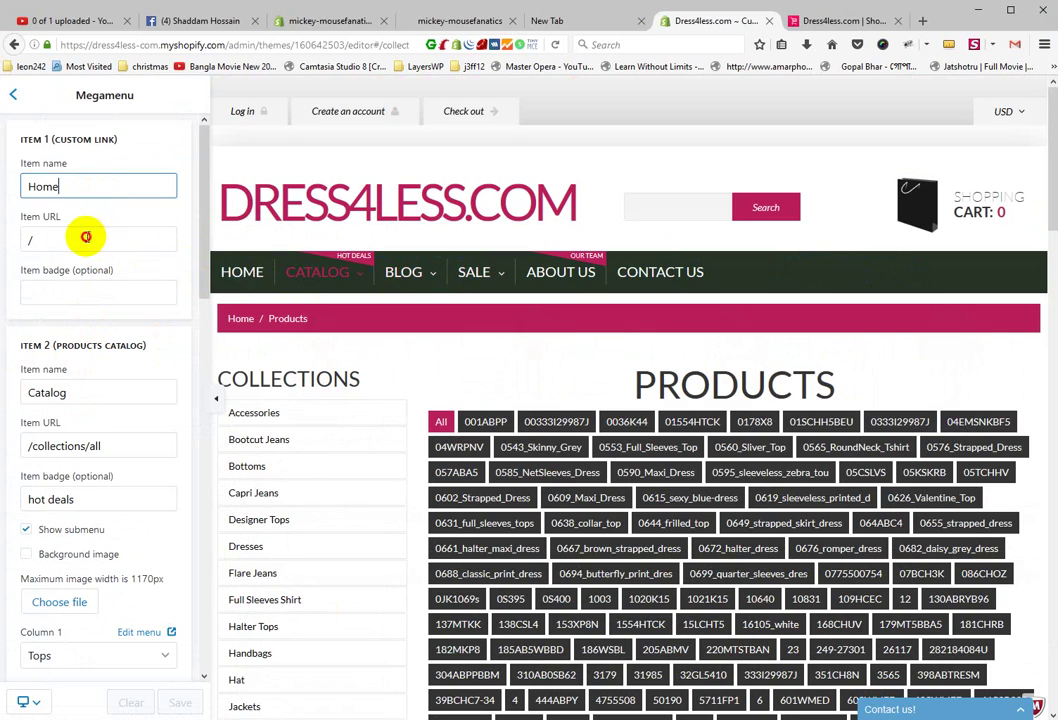
click(86, 236)
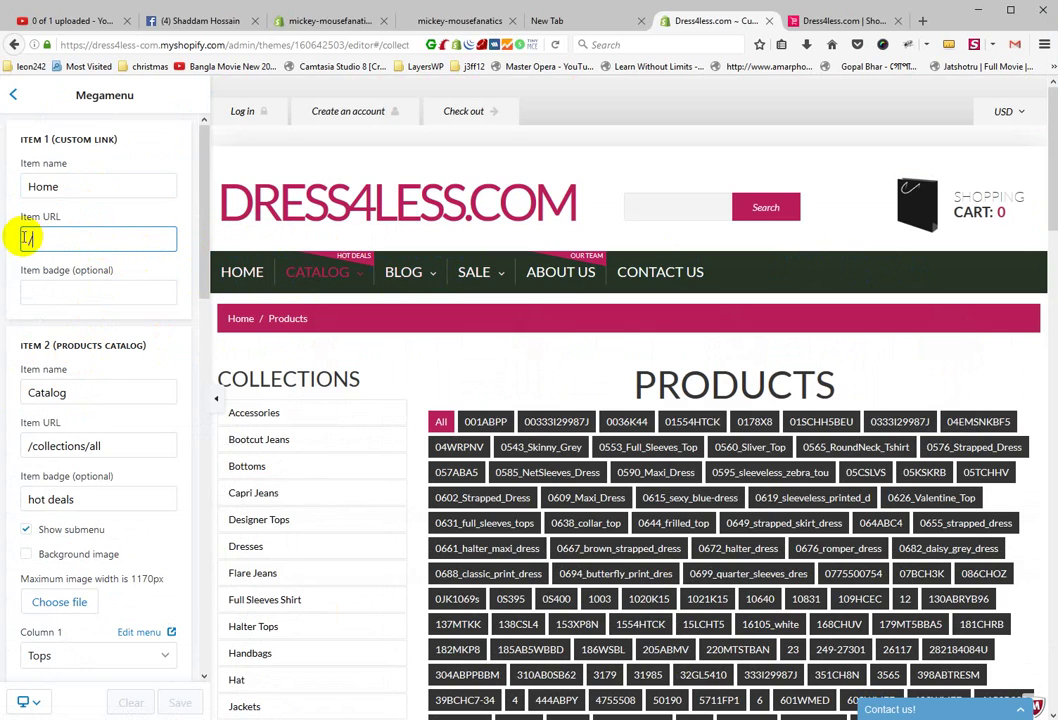
Review Catalog (/collections/all, badge hot deals) and disable its background image
scroll(165, 313, down, 2)
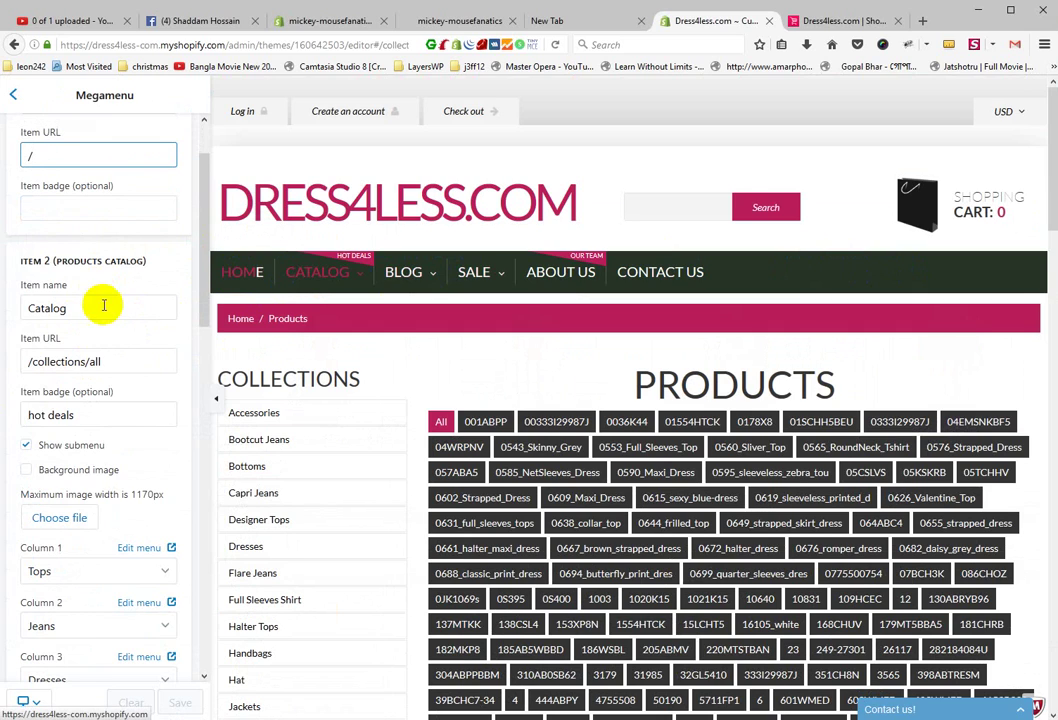
scroll(118, 298, down, 2)
mouse_move(317, 283)
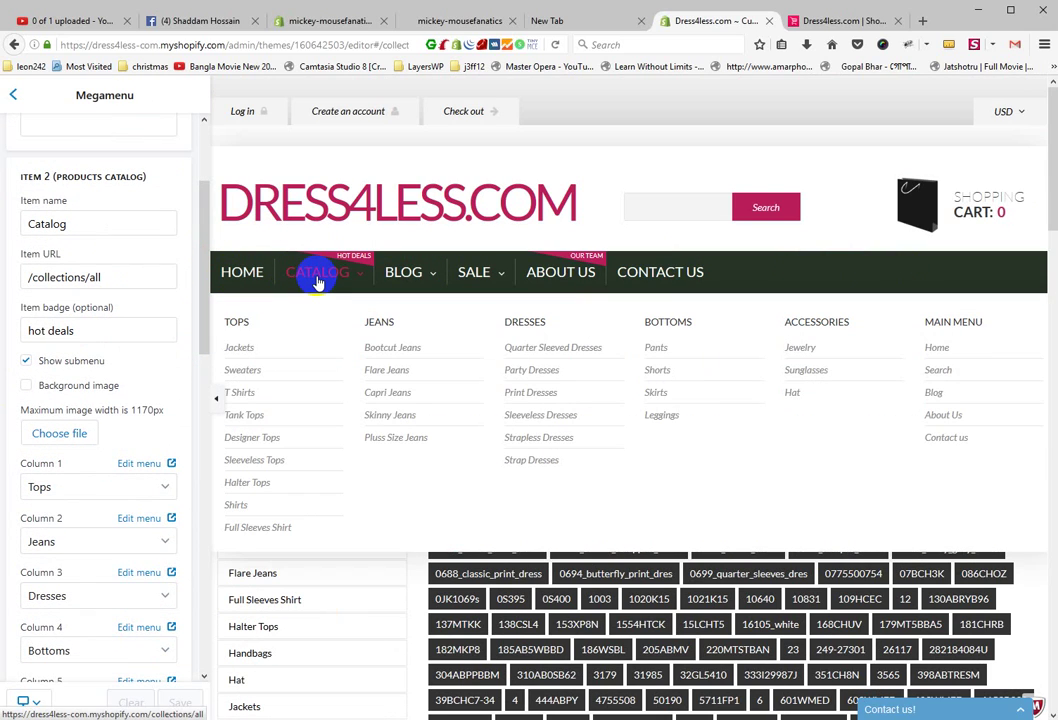
click(83, 224)
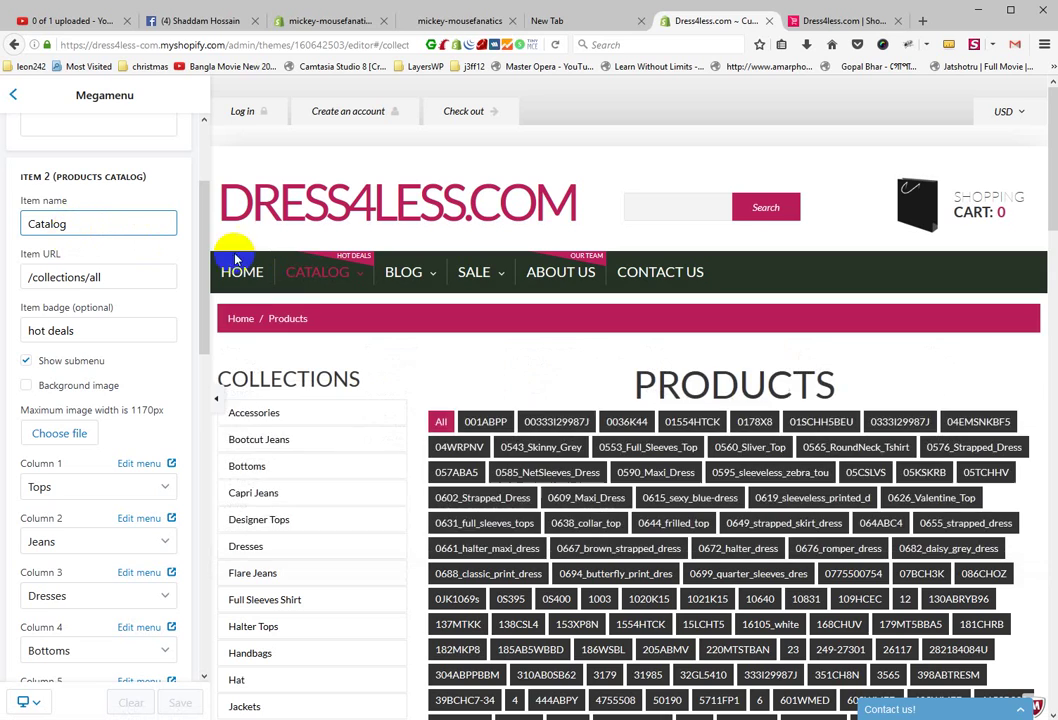
drag(123, 277, 17, 282)
click(110, 276)
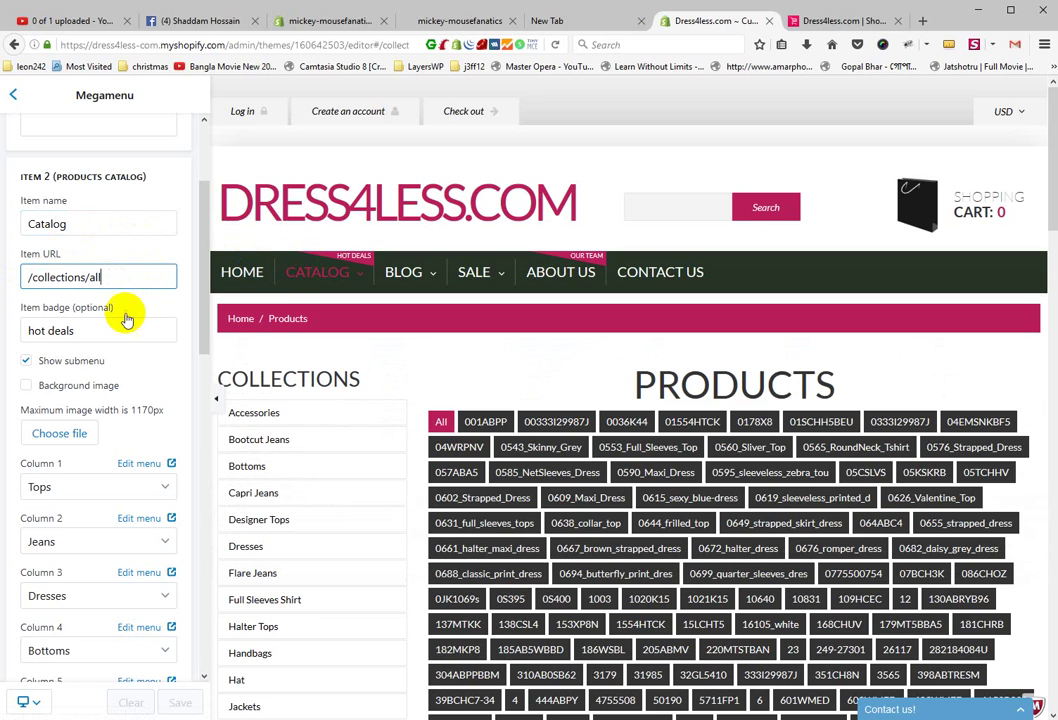
scroll(120, 312, down, 2)
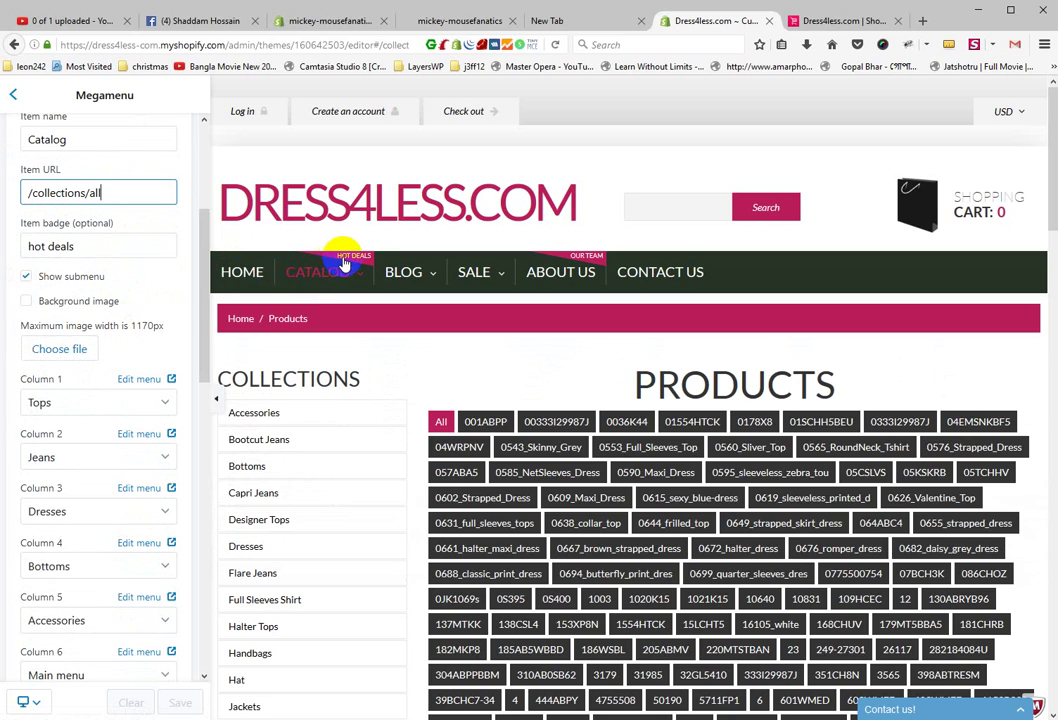
mouse_move(362, 268)
drag(110, 245, 53, 246)
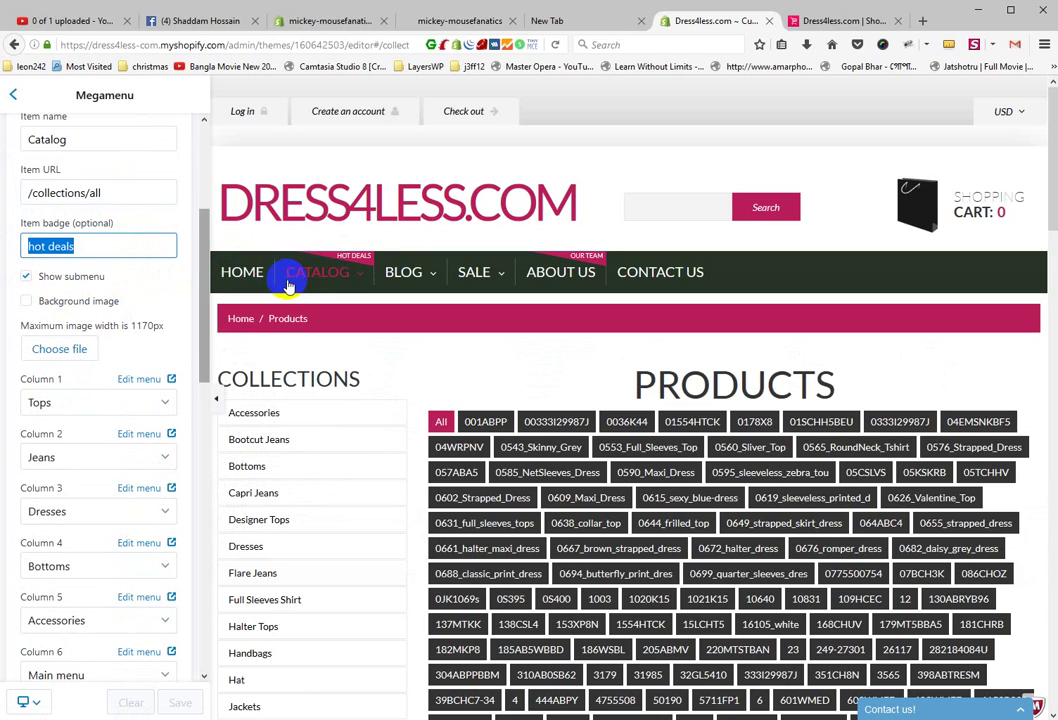
mouse_move(297, 283)
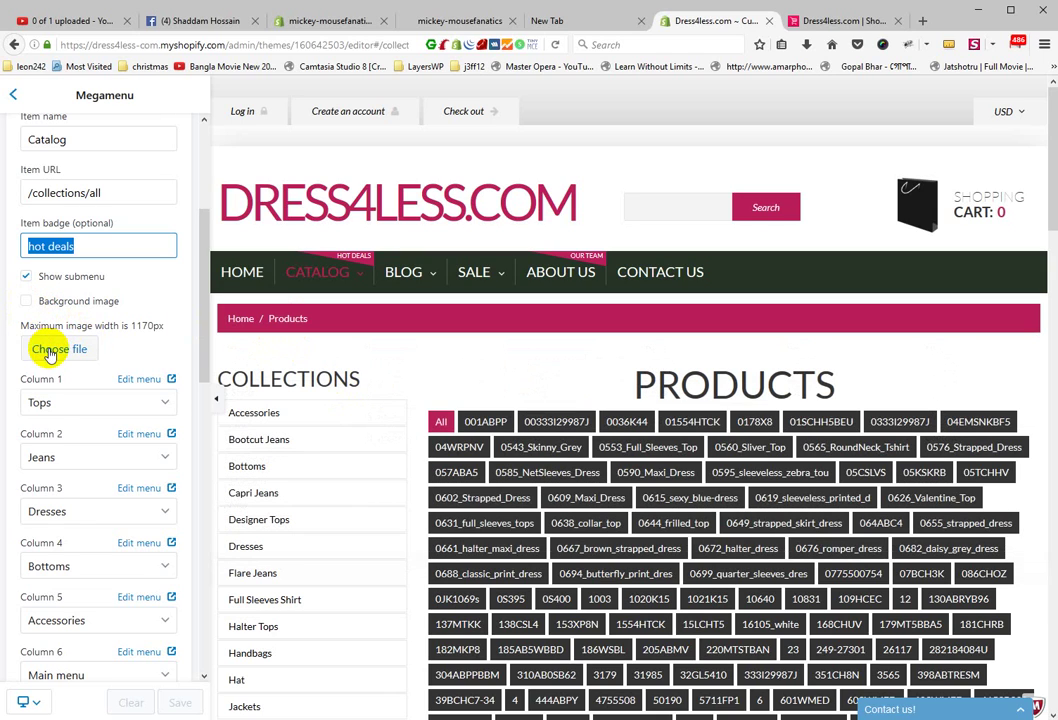
click(26, 302)
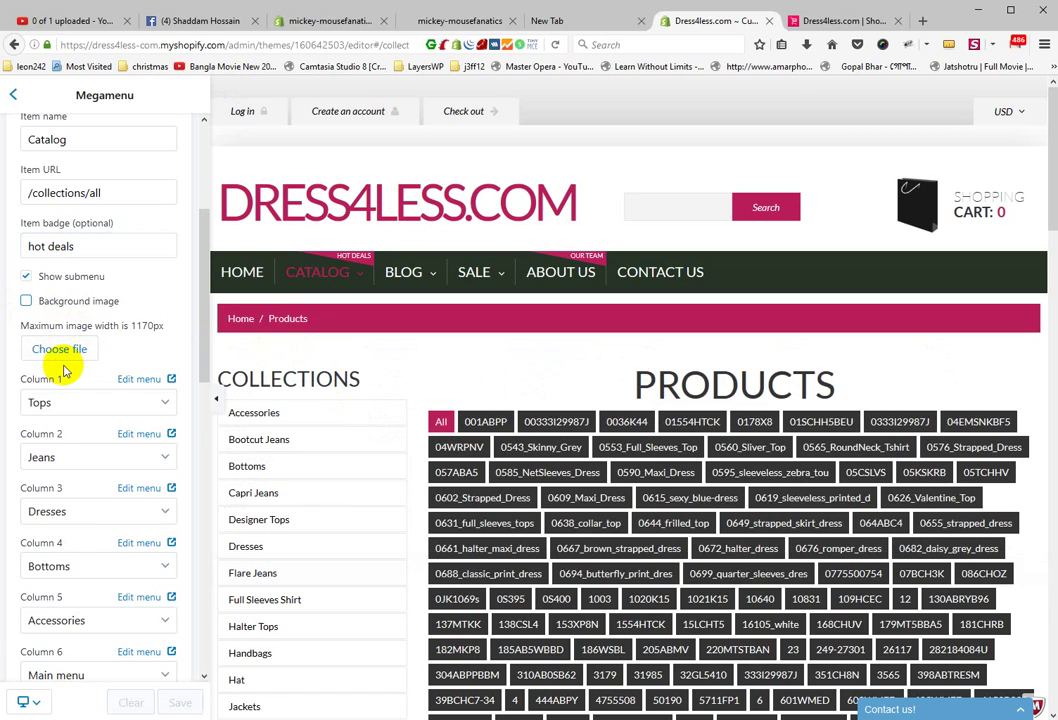
Keep Tops as Catalog's Column 1 and list the blogs for the Blog item
scroll(63, 370, down, 3)
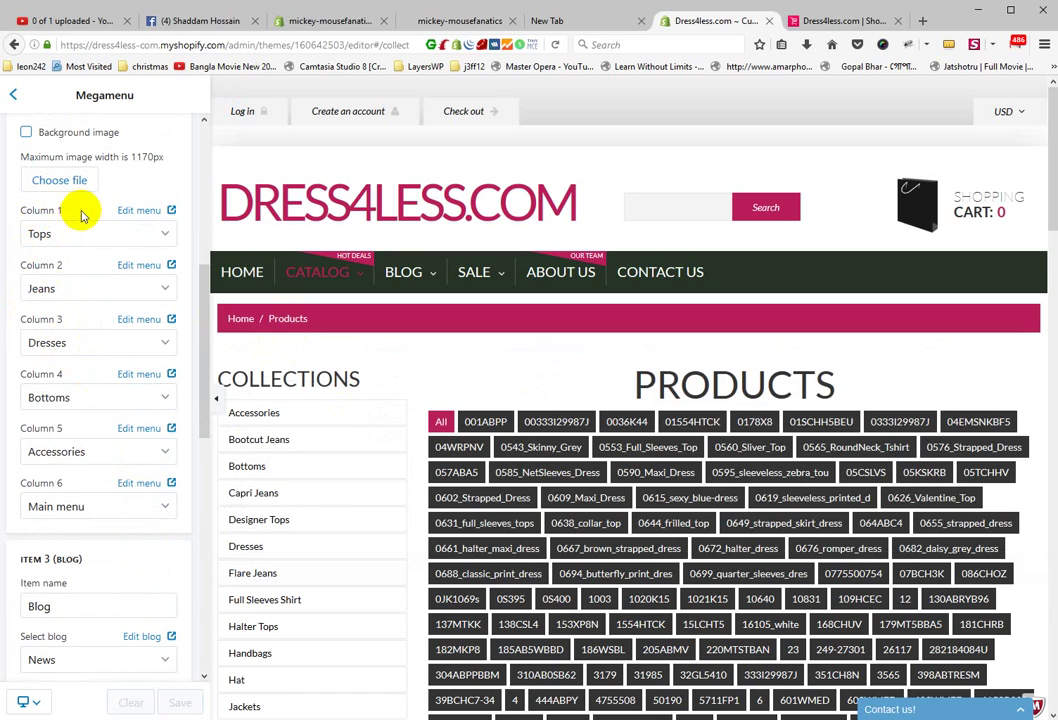
mouse_move(330, 276)
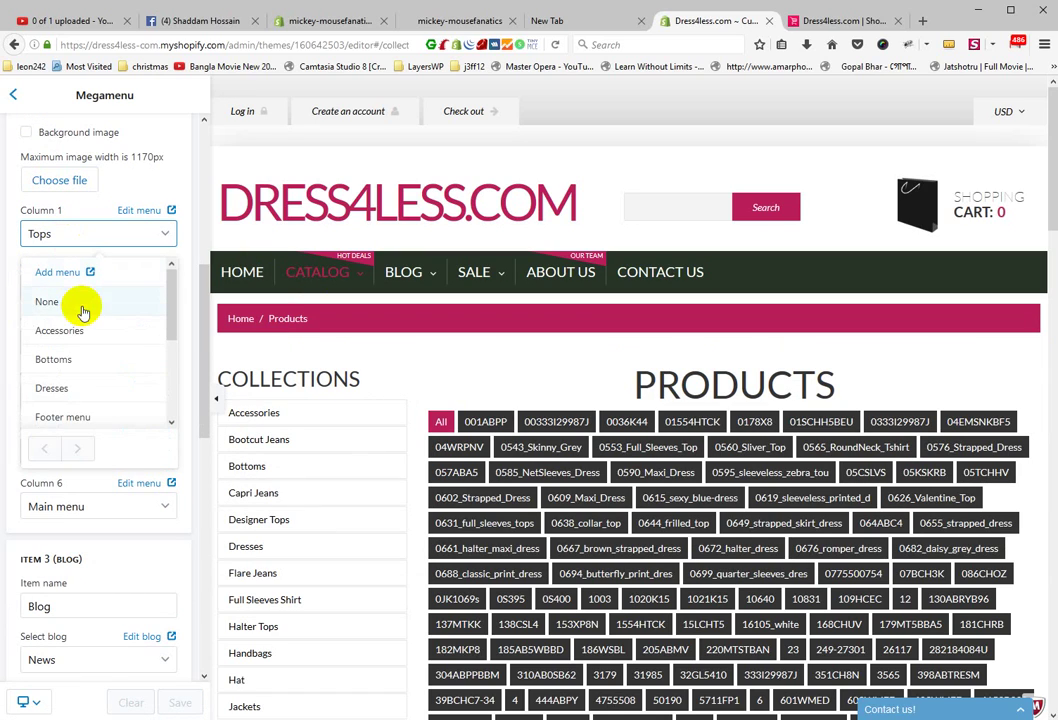
scroll(88, 340, down, 5)
click(101, 205)
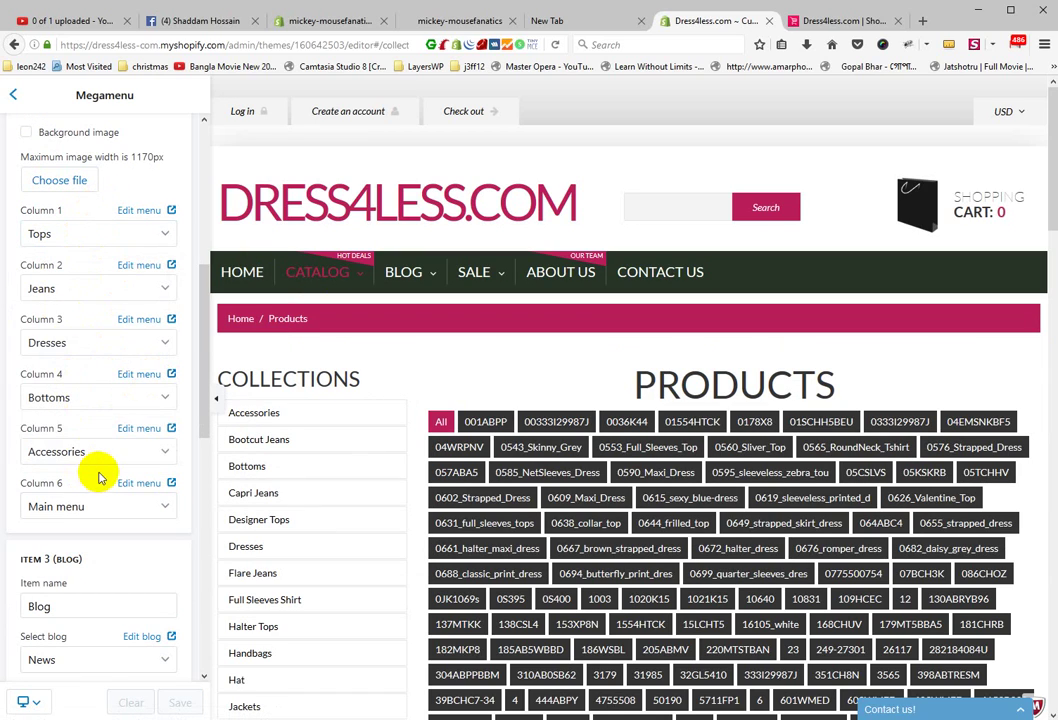
scroll(99, 478, down, 2)
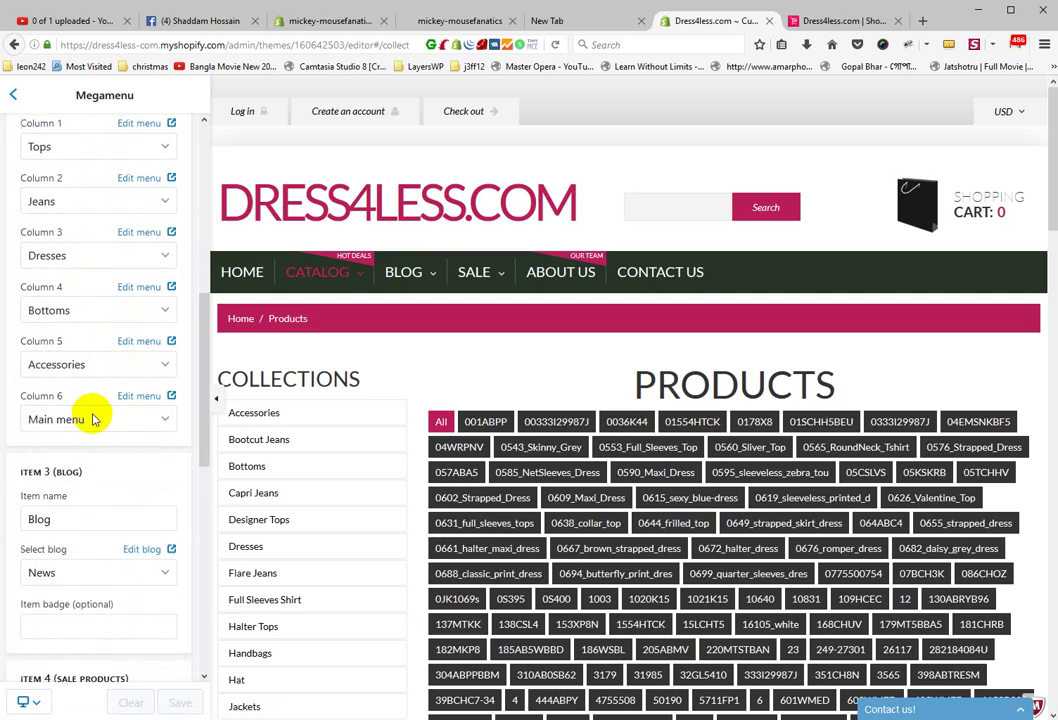
scroll(92, 415, down, 4)
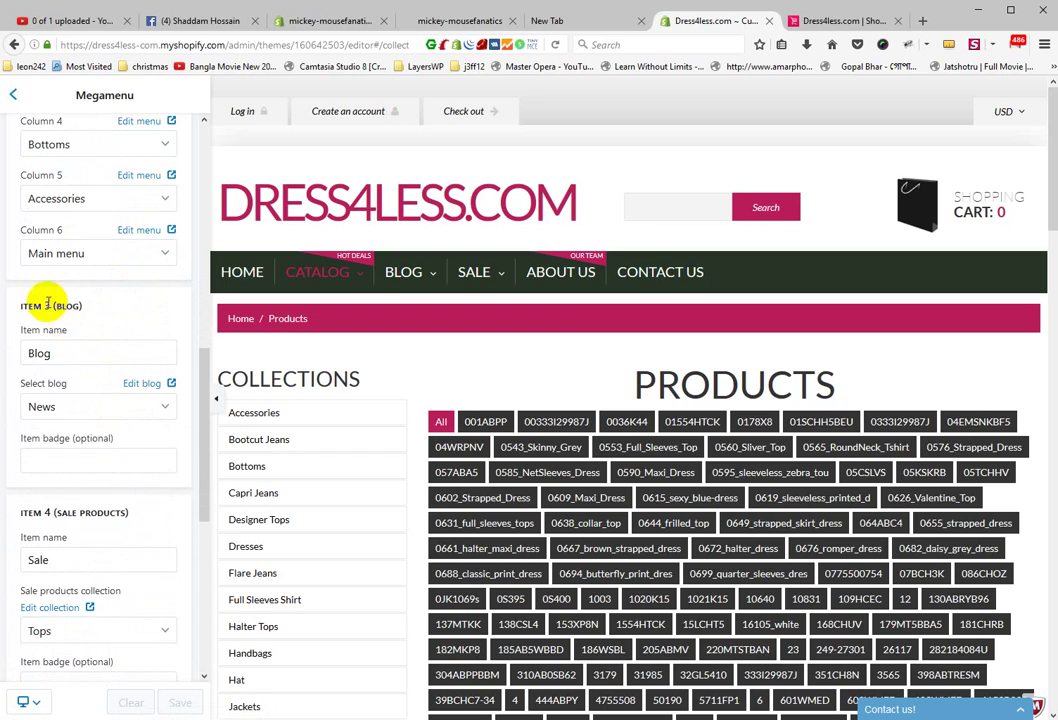
click(66, 355)
click(97, 407)
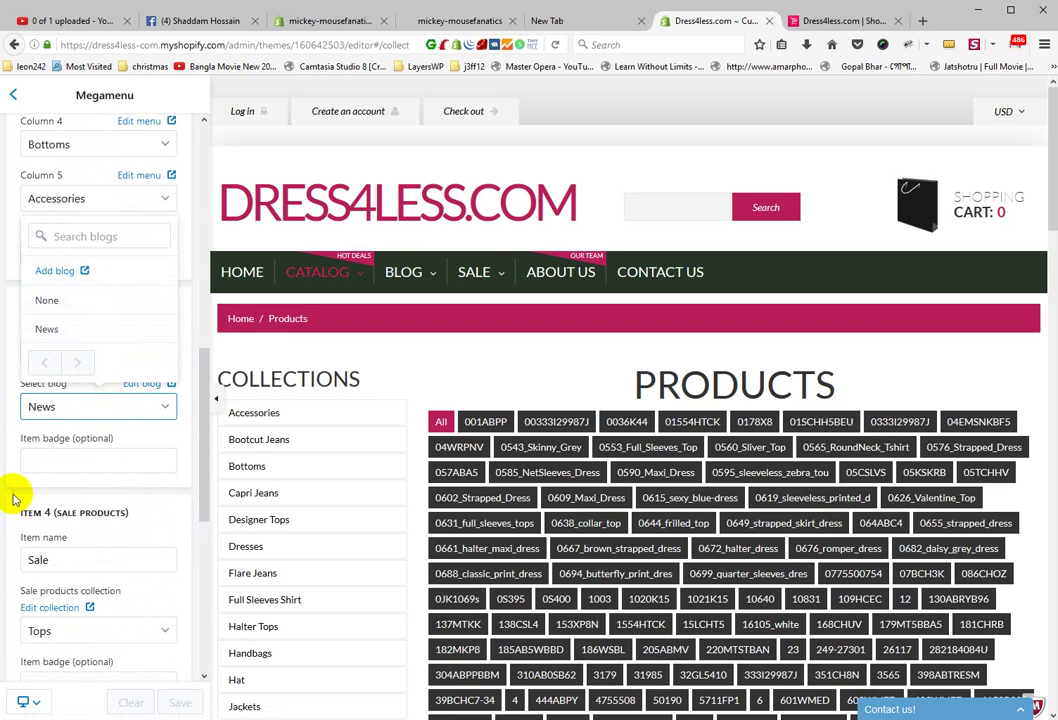
Keep News as the Blog item's blog and review the Sale item
click(78, 432)
scroll(80, 428, down, 5)
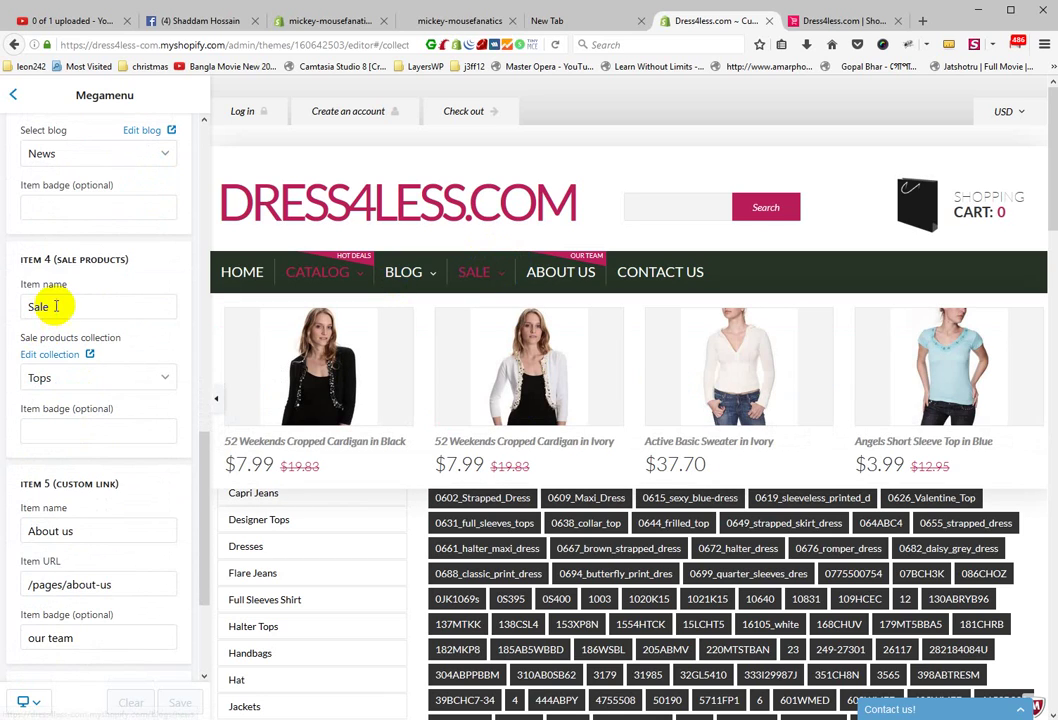
double_click(75, 303)
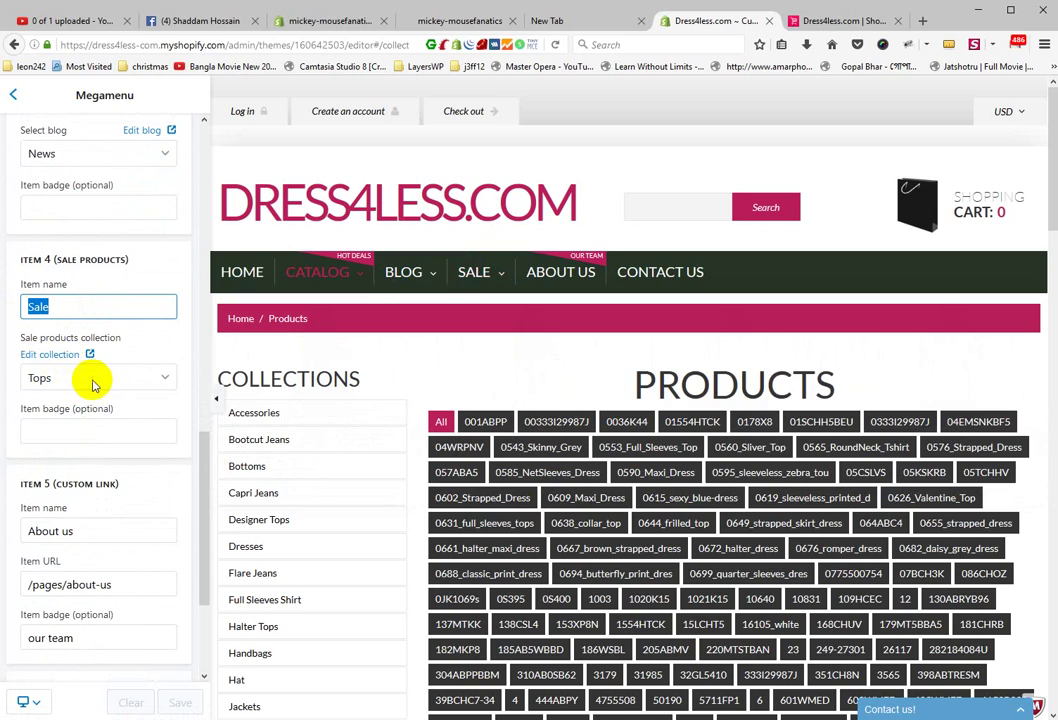
mouse_move(465, 281)
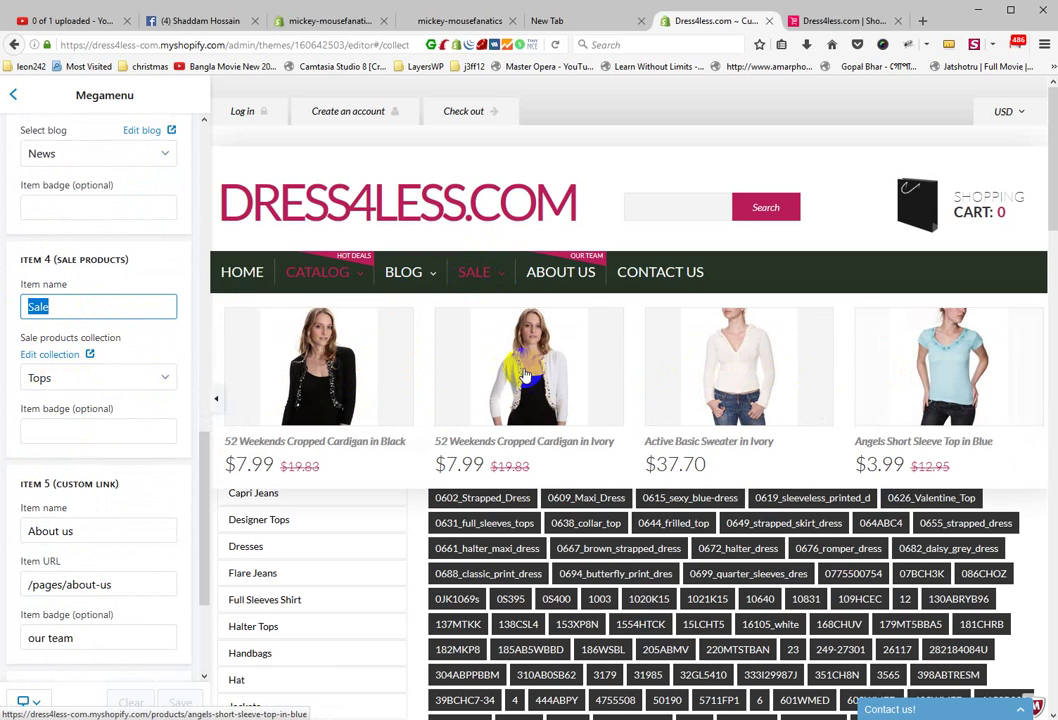
click(449, 361)
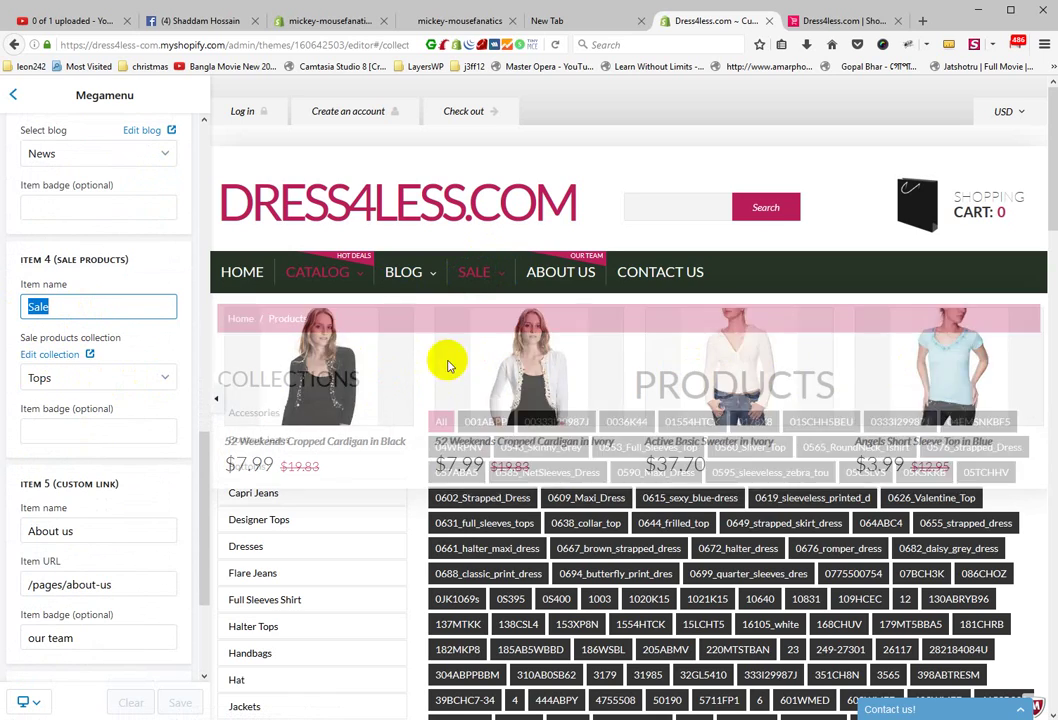
scroll(120, 395, down, 2)
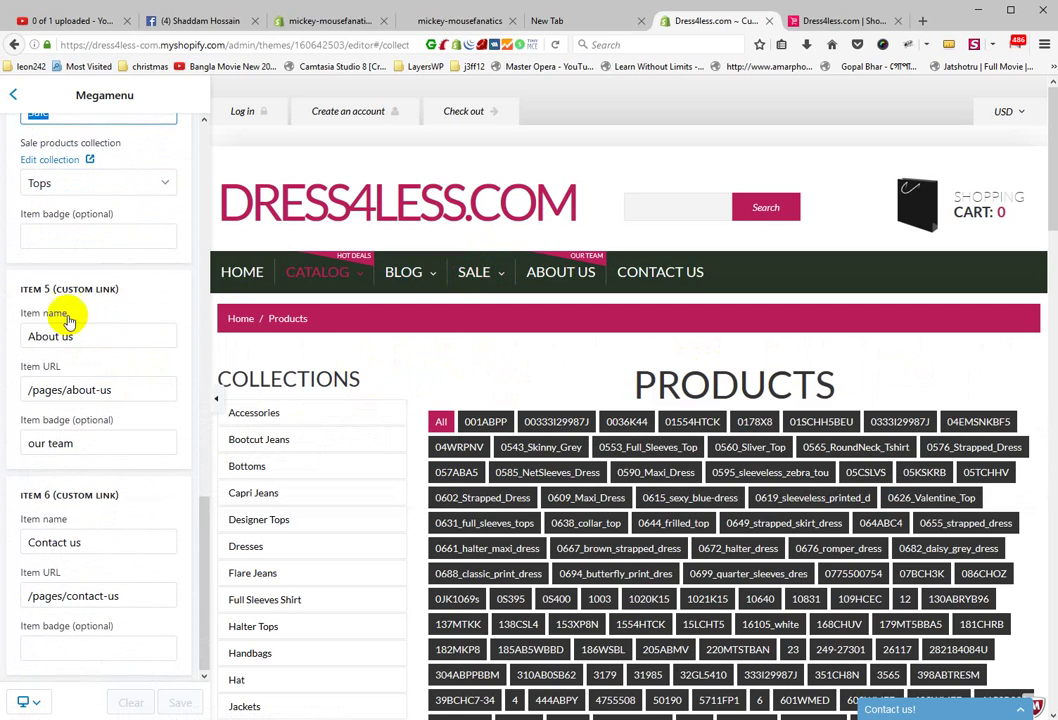
Review About us (/pages/about-us, our team) and set Item 6 to Contact us, /pages/contact-us
click(110, 340)
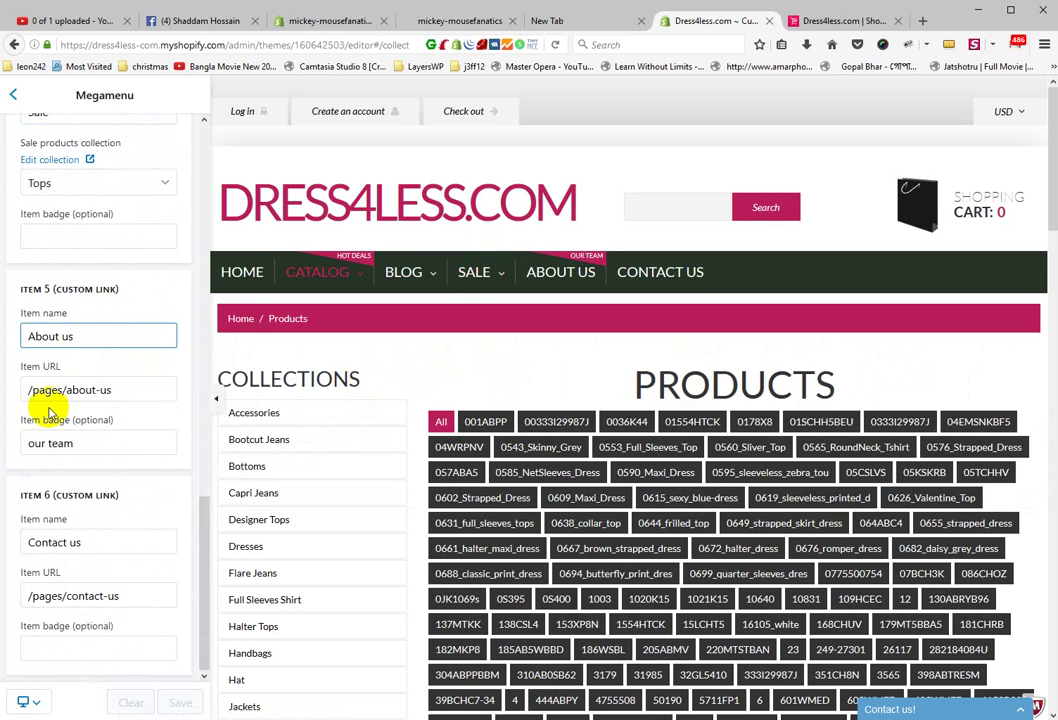
drag(151, 392, 9, 392)
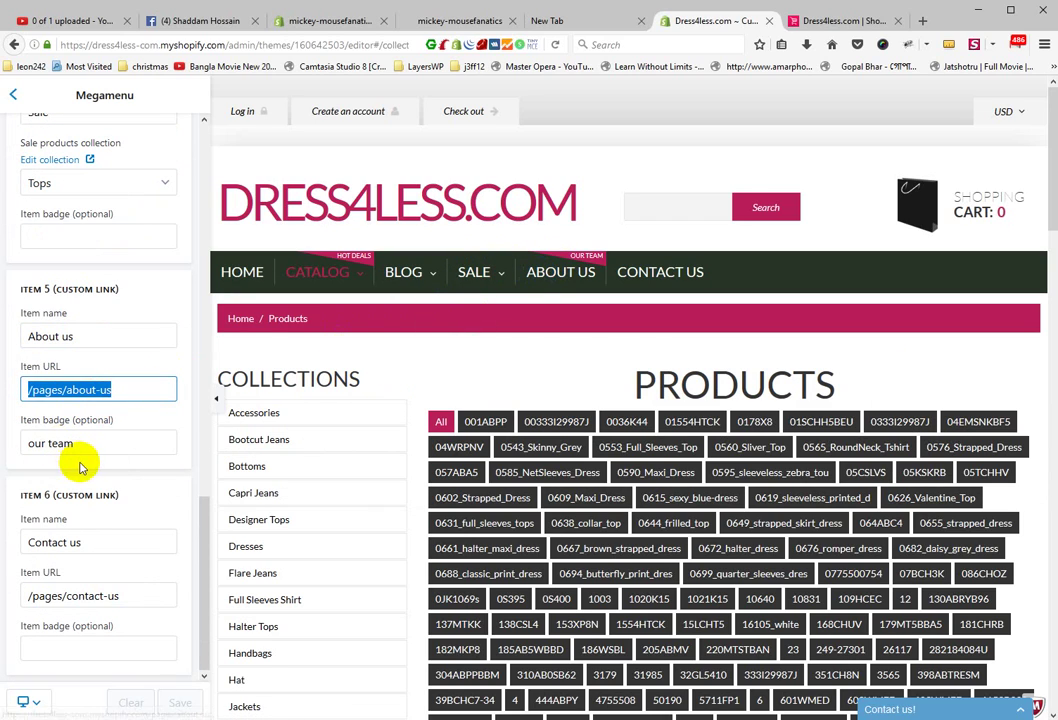
click(539, 275)
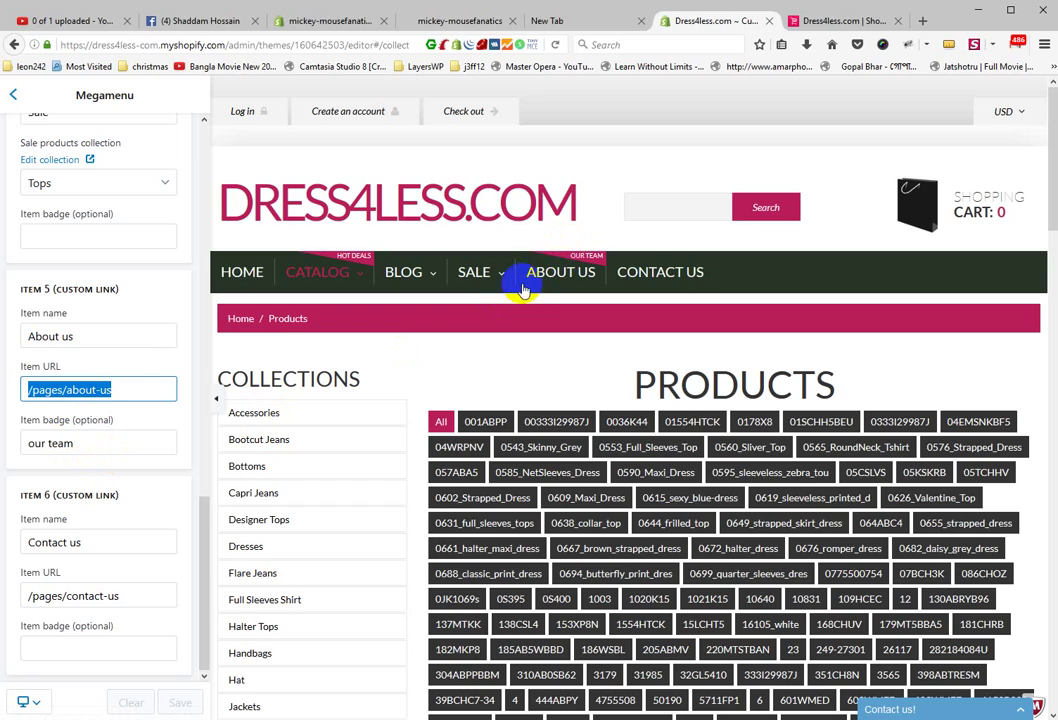
drag(90, 442, 28, 442)
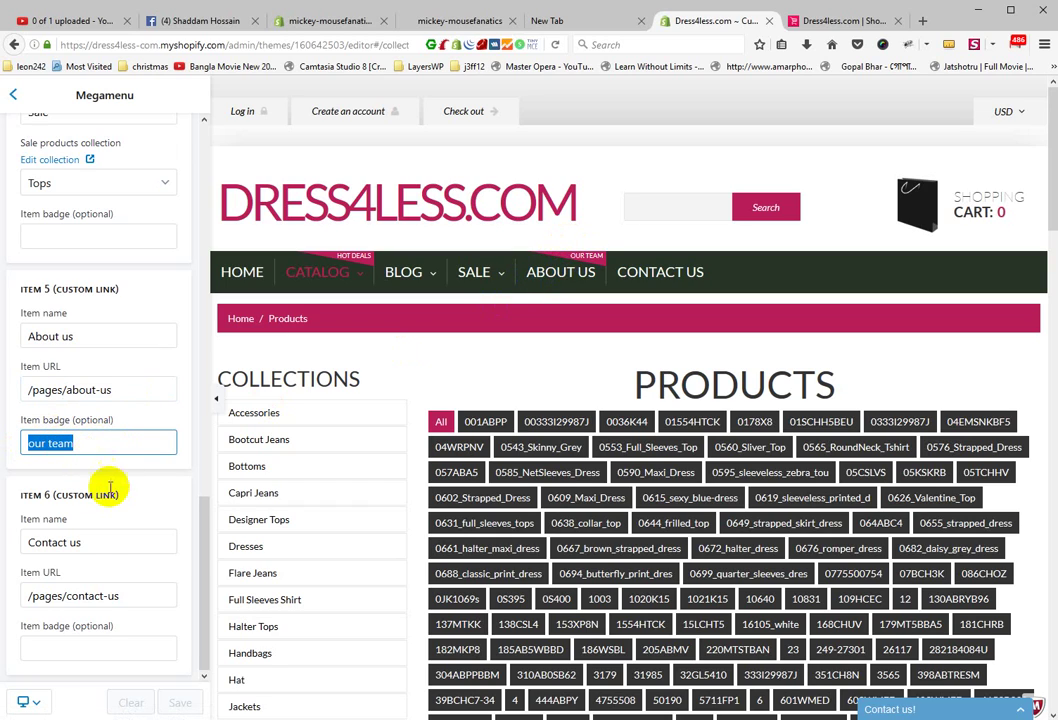
drag(101, 543, 4, 590)
click(156, 596)
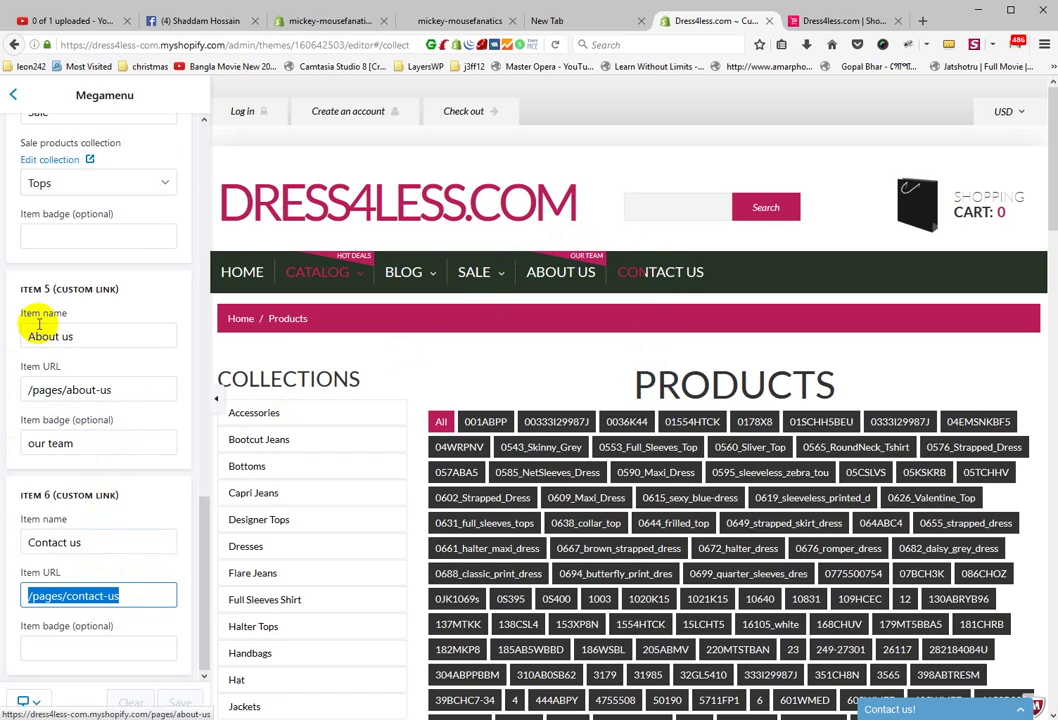
click(13, 94)
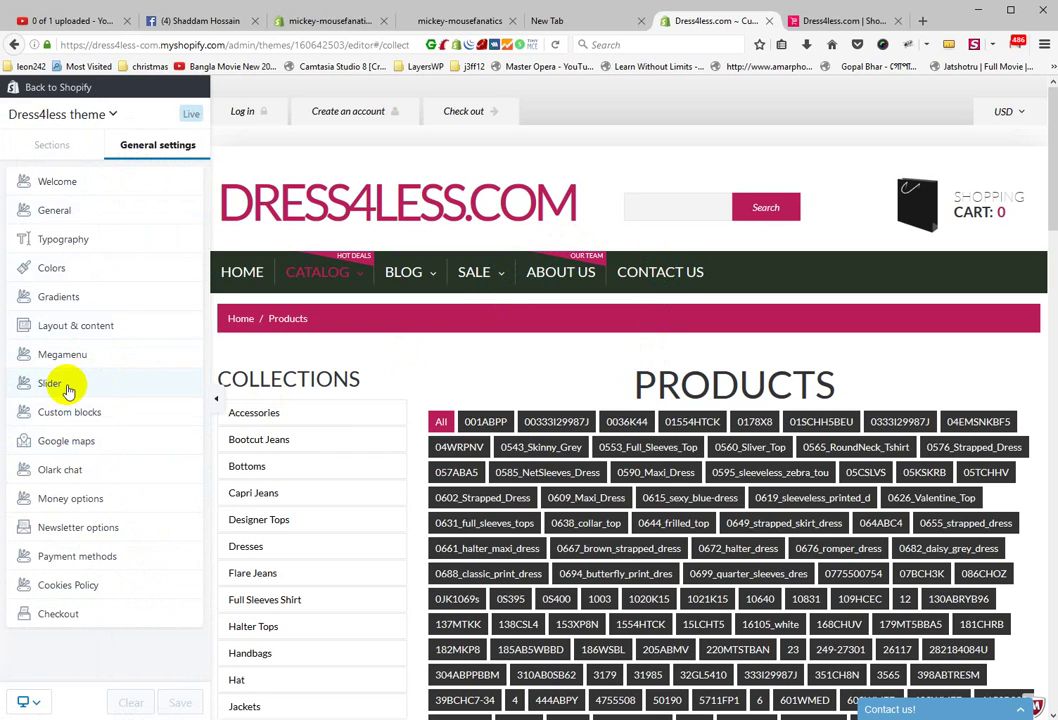
Open Slider settings showing Slide 1 captions Special offer, Dresses and 40% off
click(57, 384)
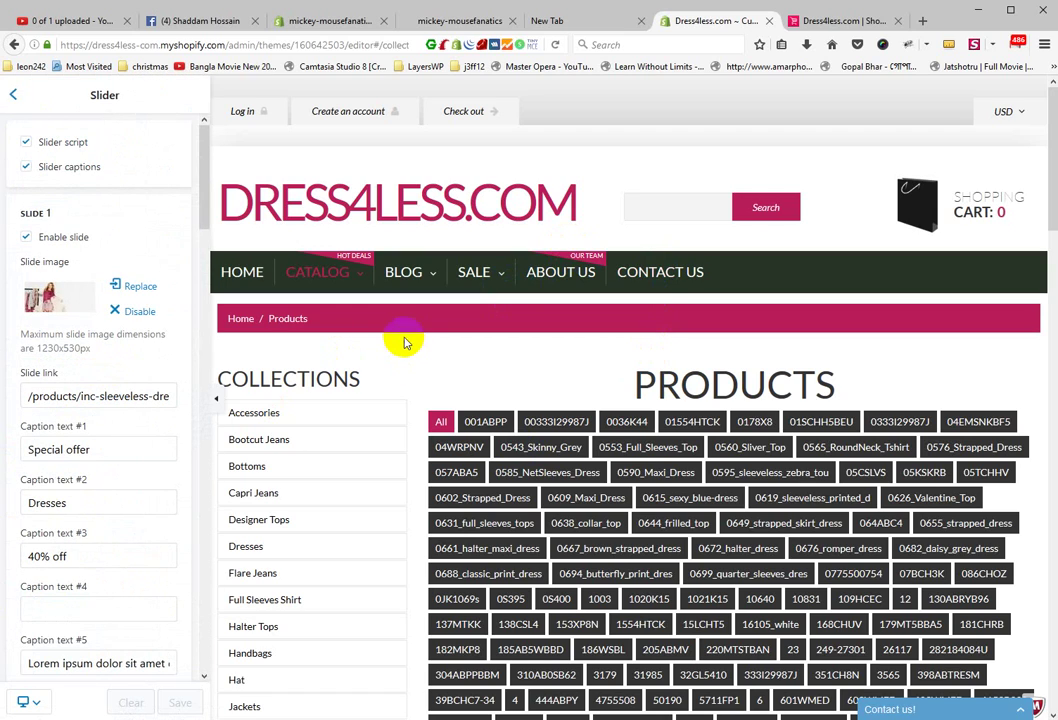
click(355, 198)
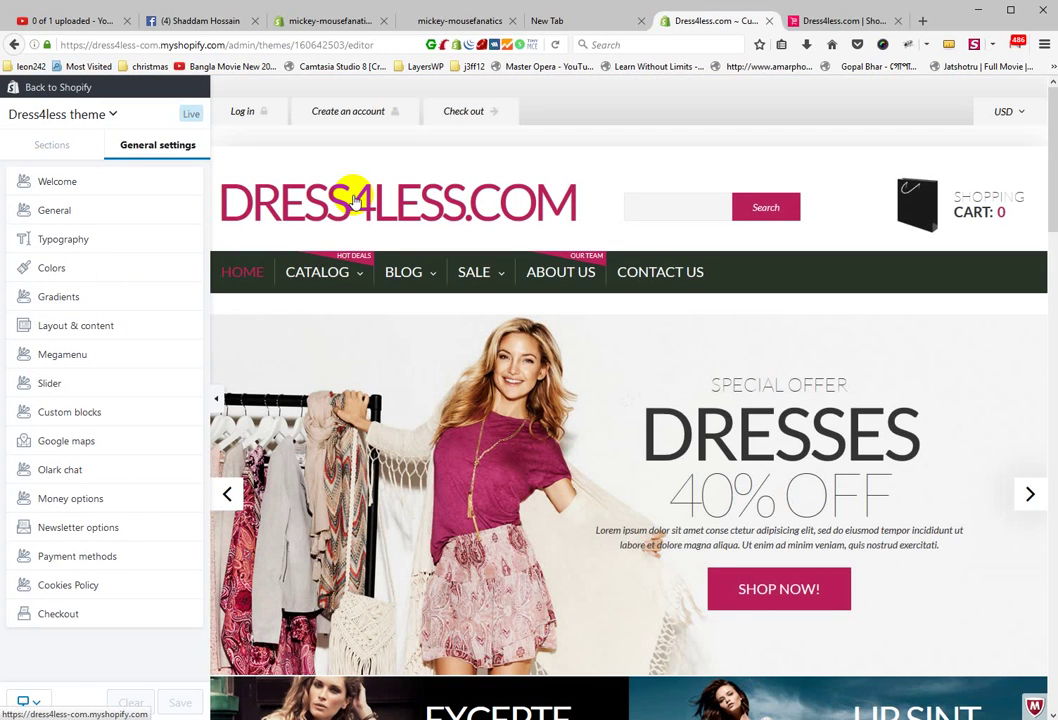
mouse_move(517, 286)
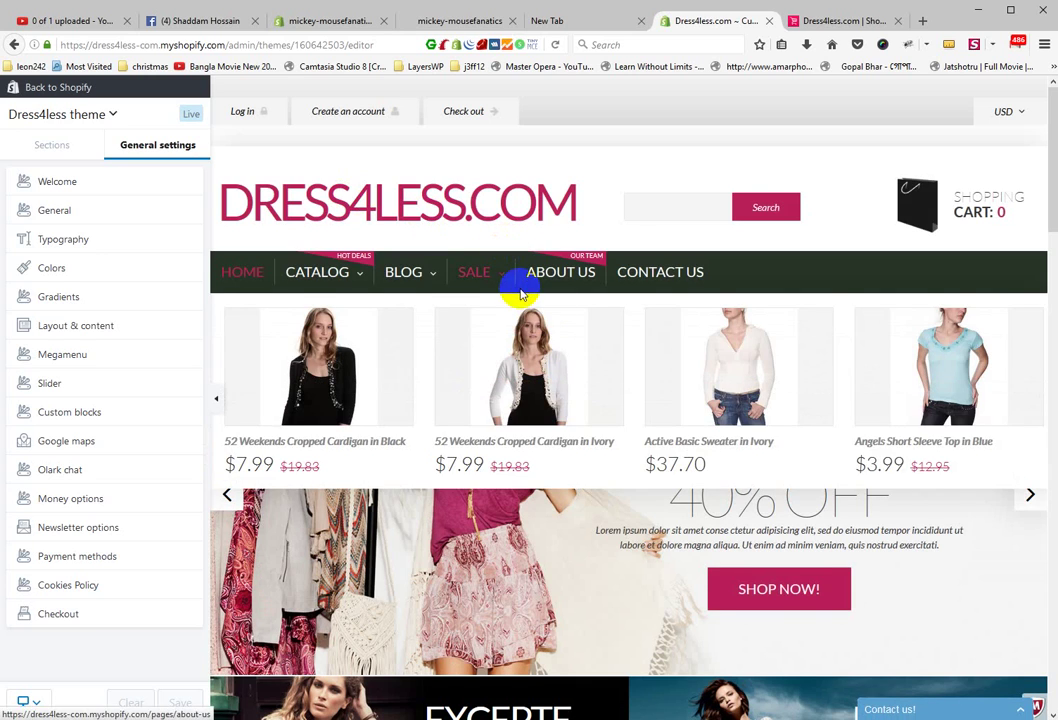
scroll(645, 425, down, 3)
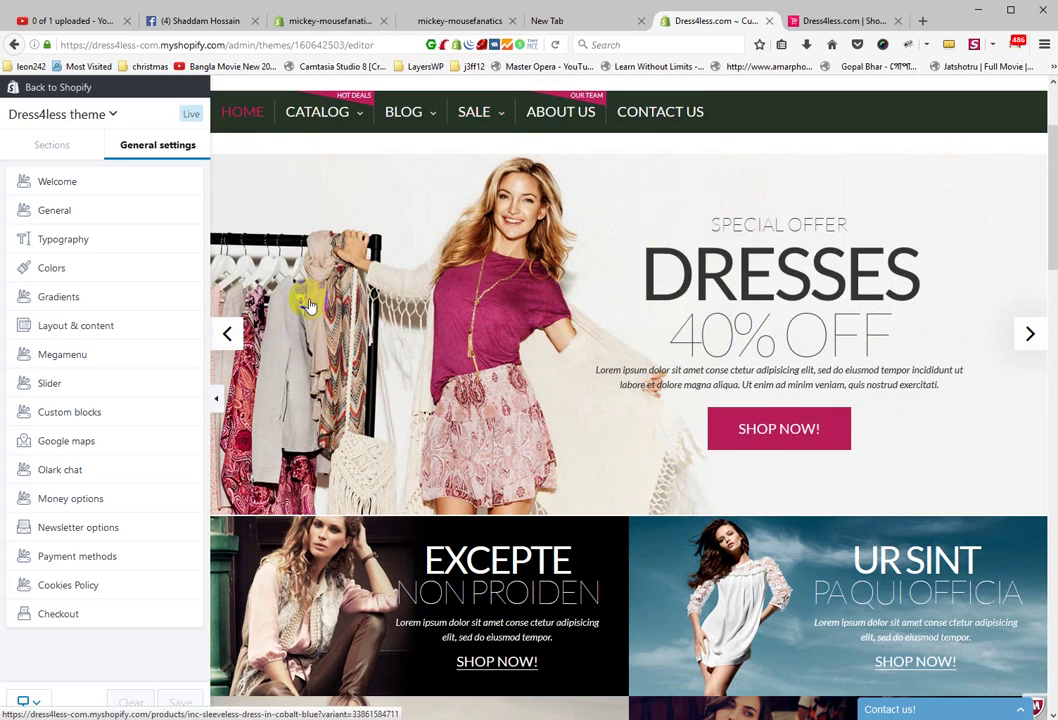
click(479, 241)
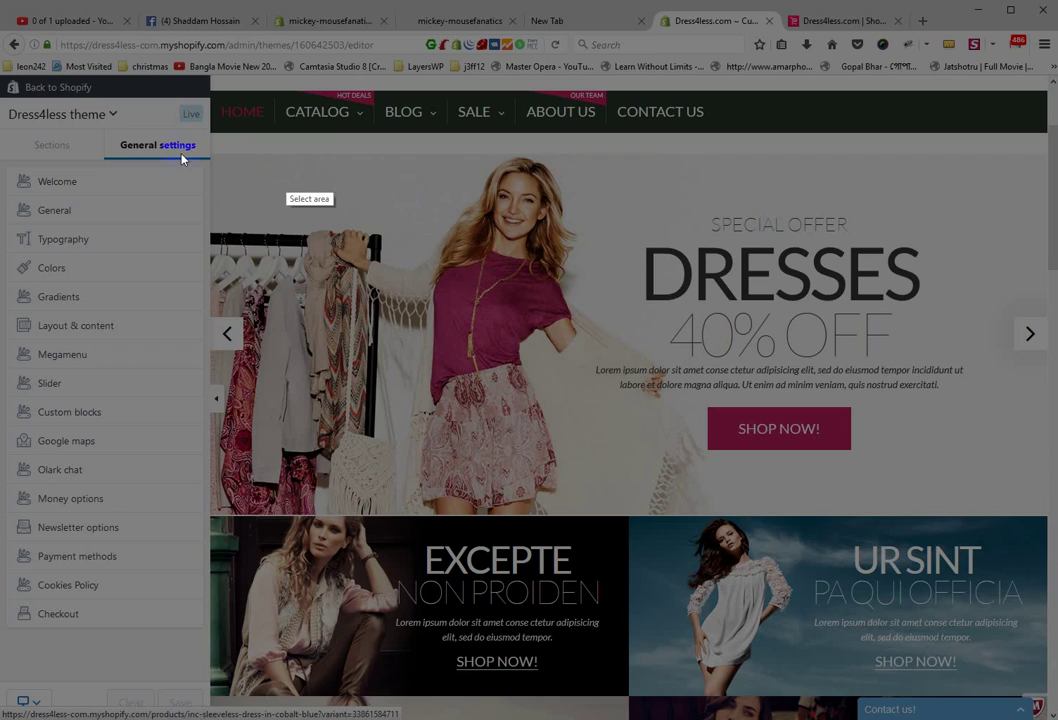
drag(211, 152, 1049, 516)
key(Escape)
click(42, 383)
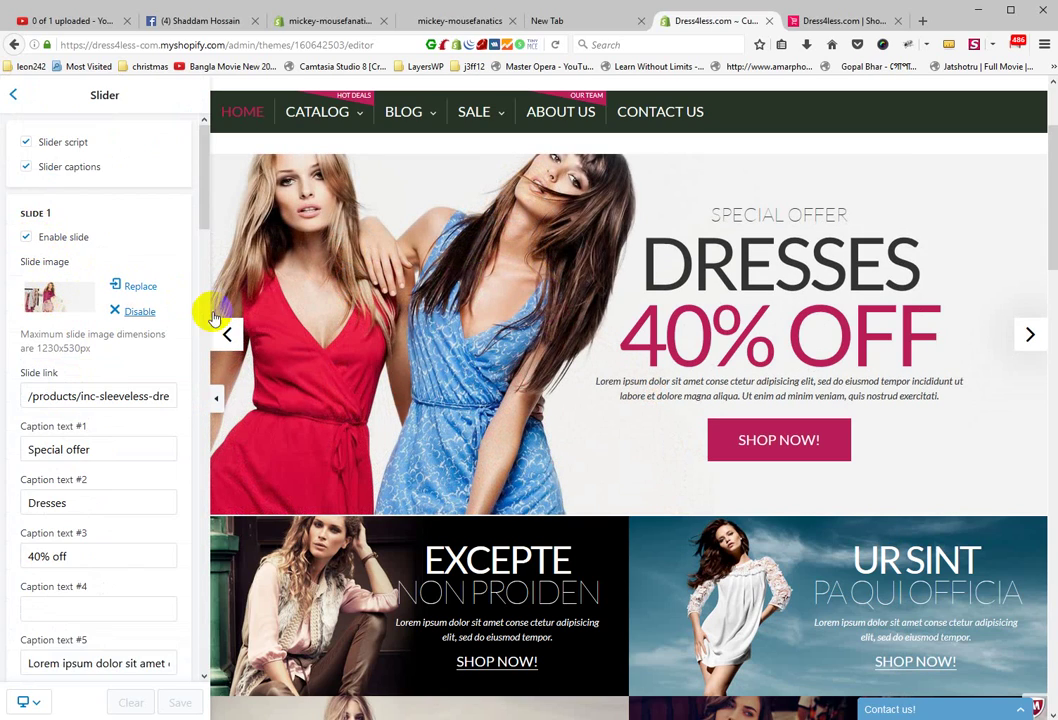
Replace Slide 1's second caption Dresses with test
click(219, 340)
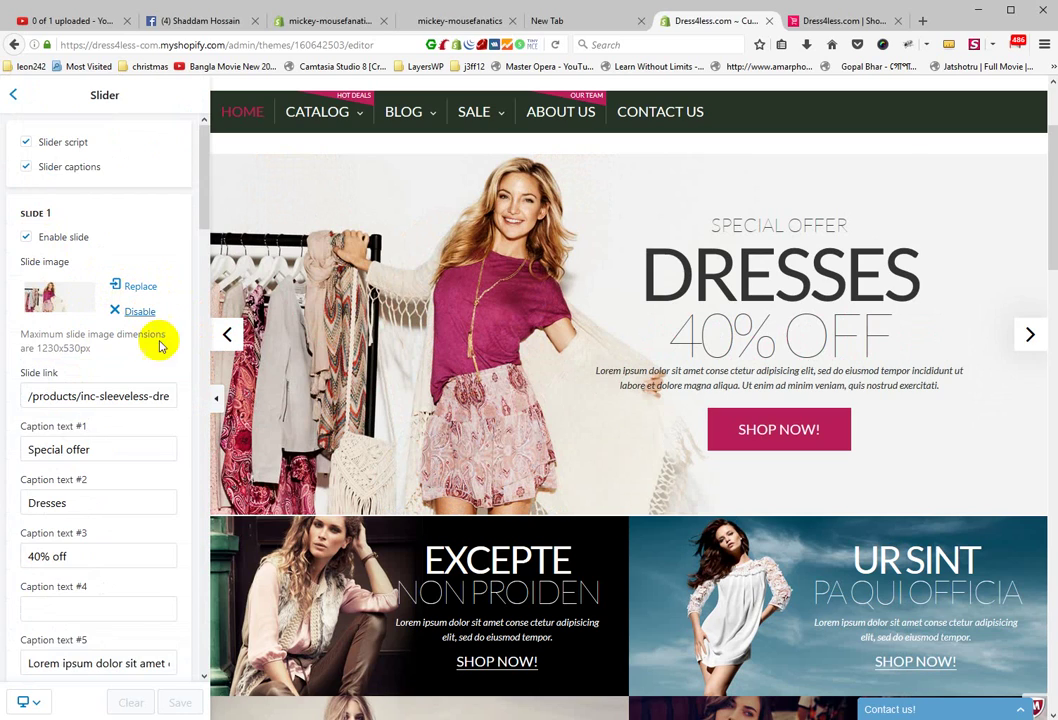
click(82, 396)
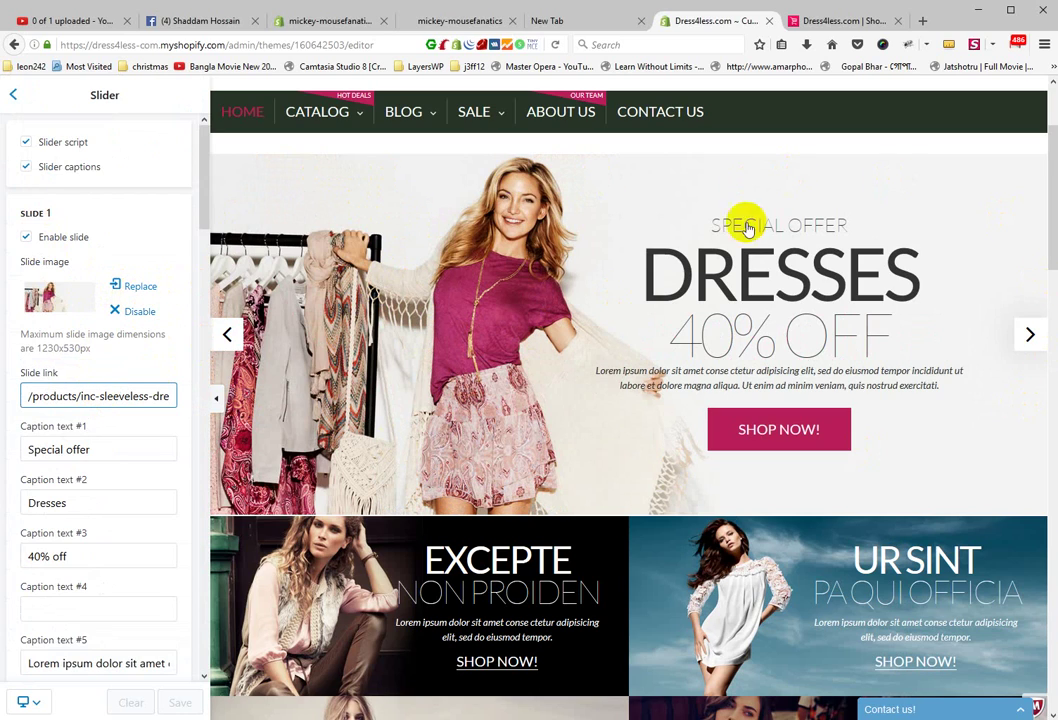
click(72, 395)
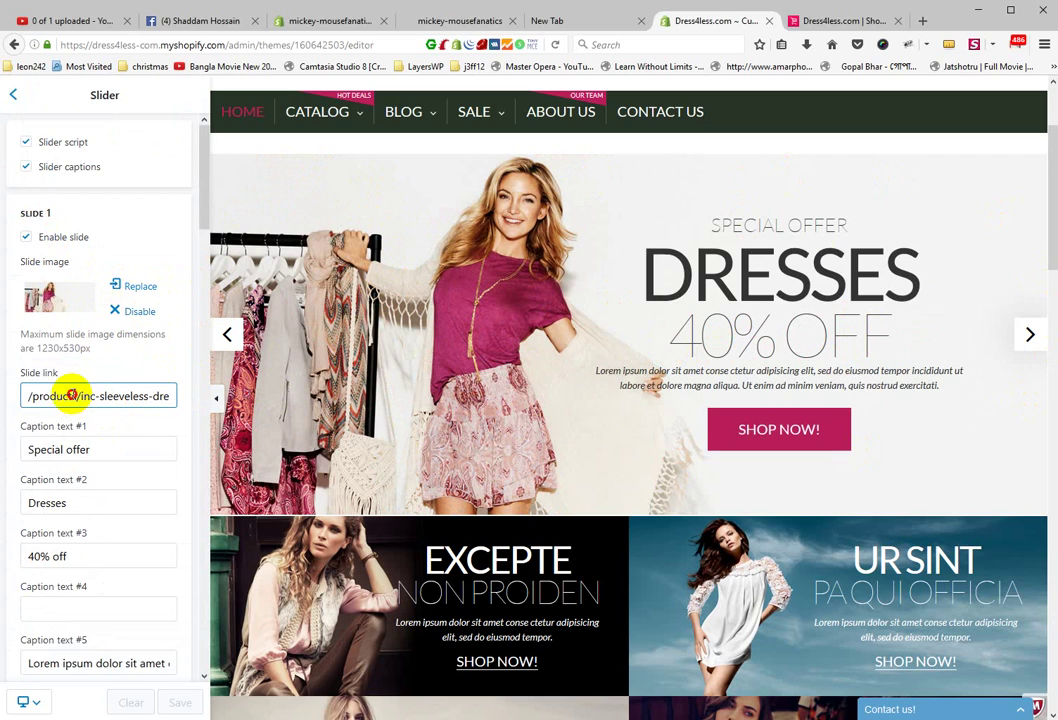
key(ctrl+a)
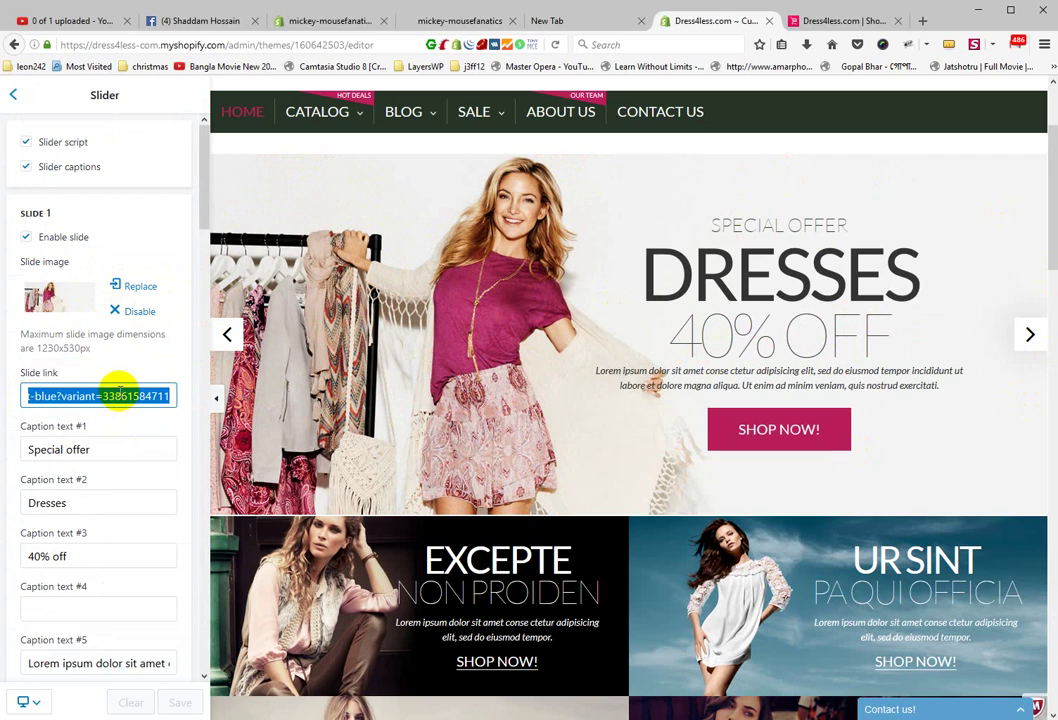
click(34, 447)
key(ctrl+a)
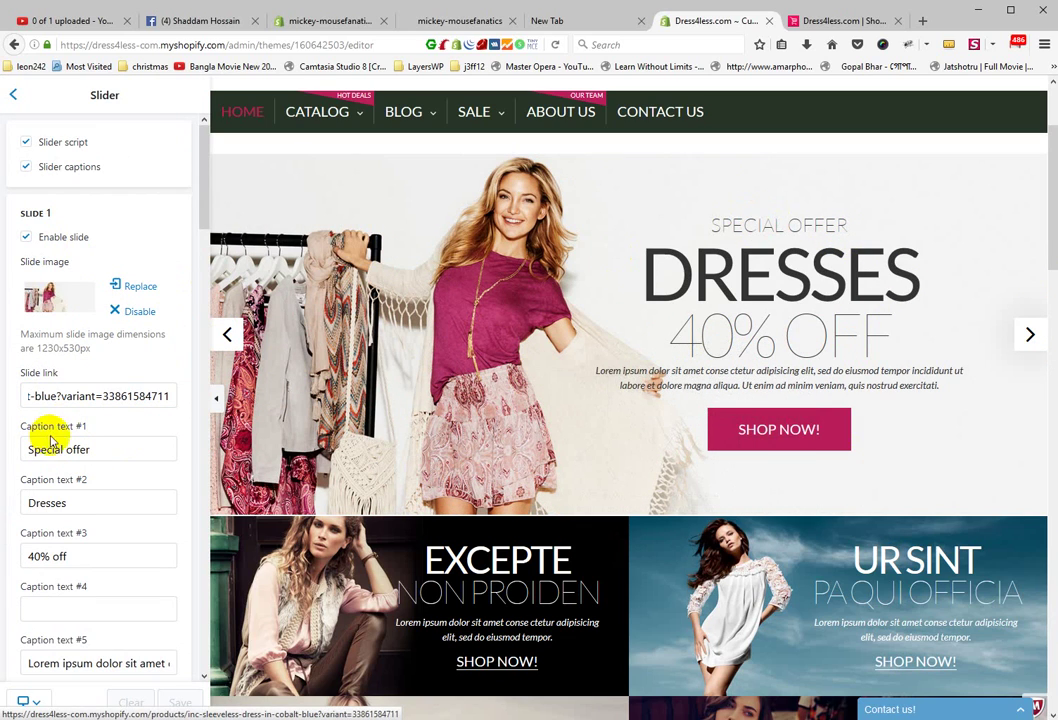
click(110, 451)
click(102, 501)
key(ctrl+a)
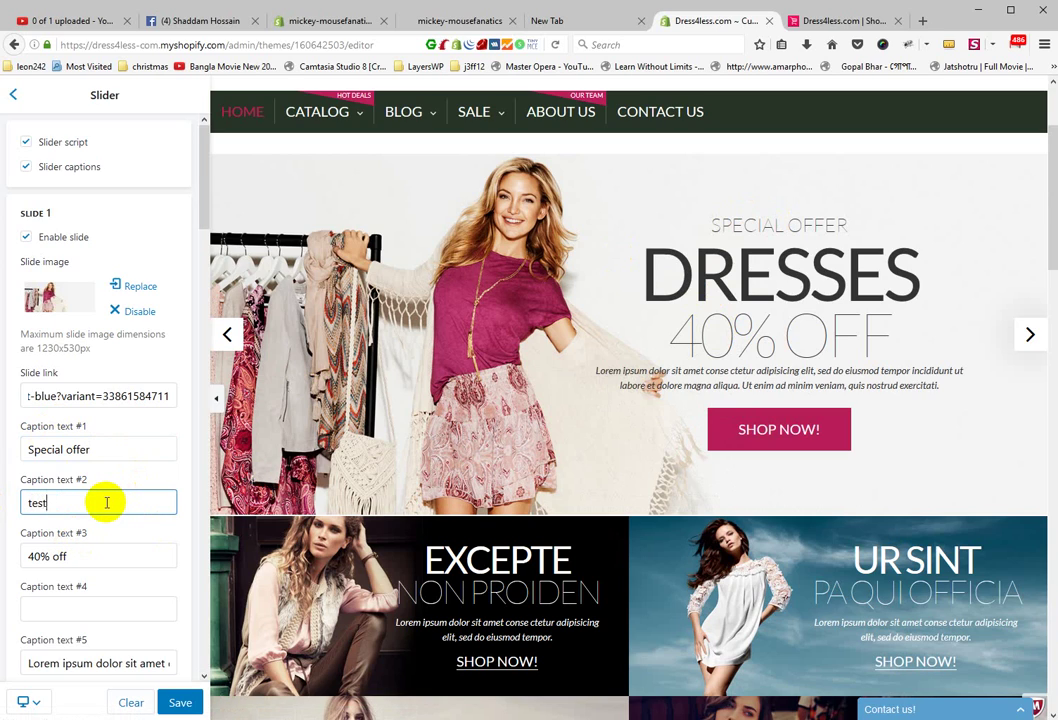
click(78, 559)
click(75, 557)
drag(75, 557, 24, 556)
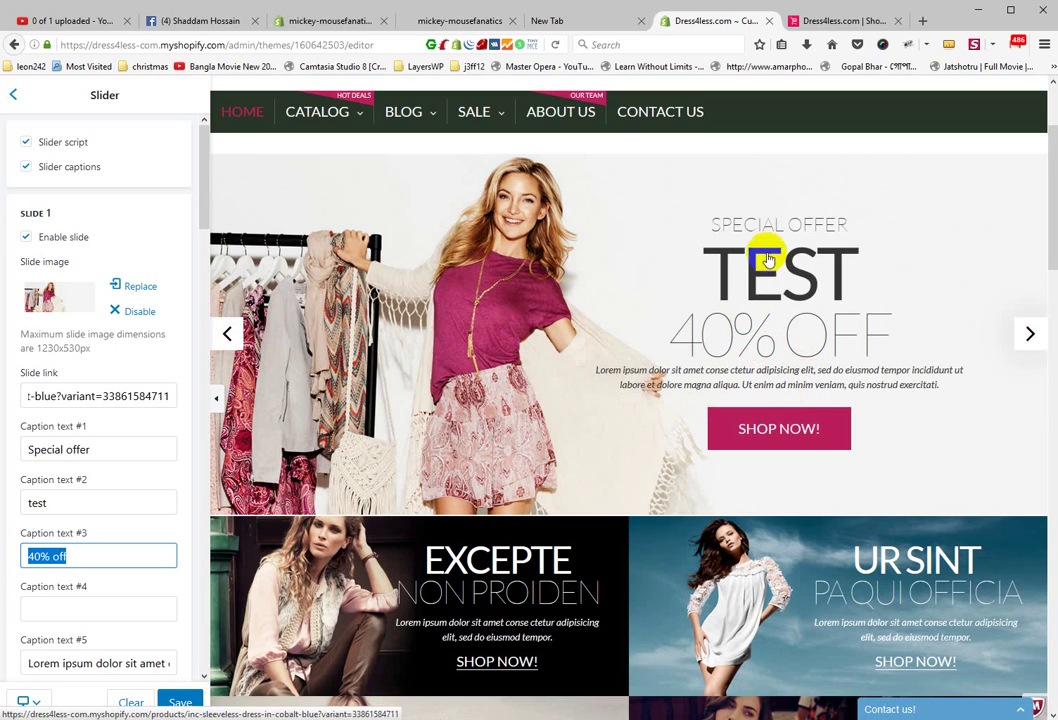
click(40, 504)
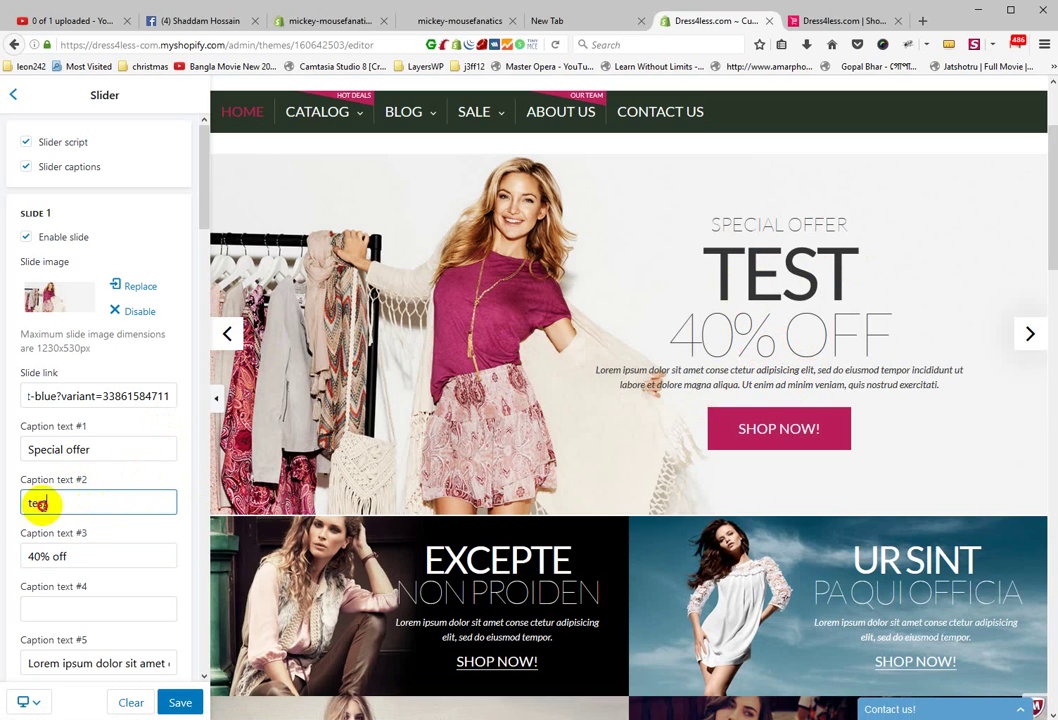
Review Slide 1's fifth caption and its Shop now! caption, leaving them unchanged
scroll(118, 558, down, 3)
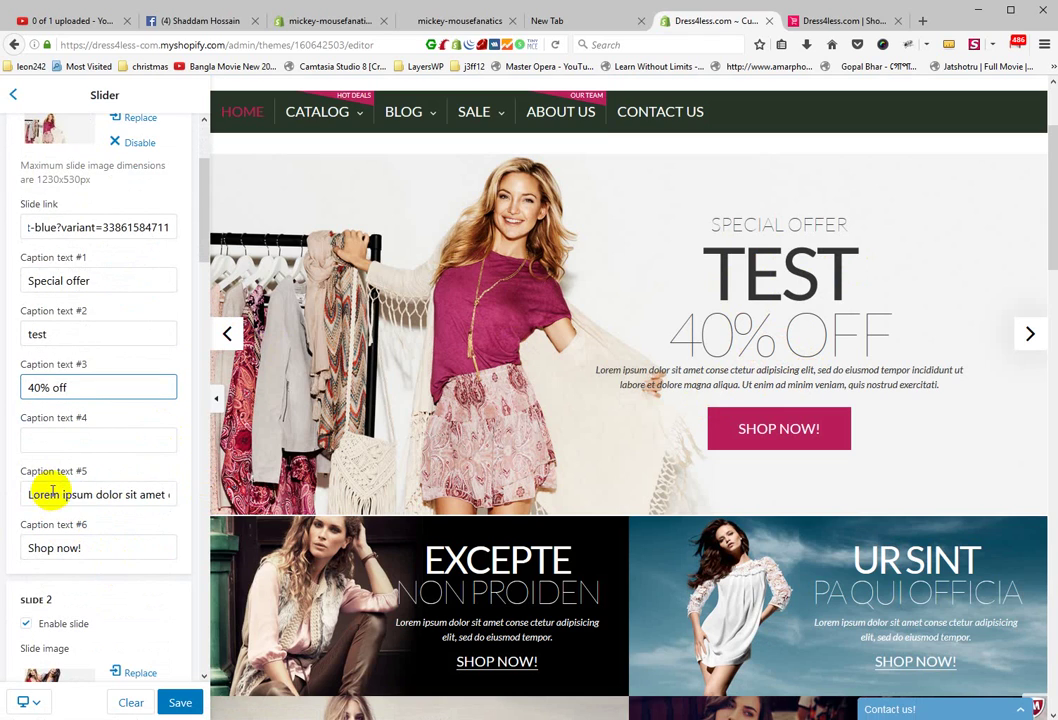
click(96, 494)
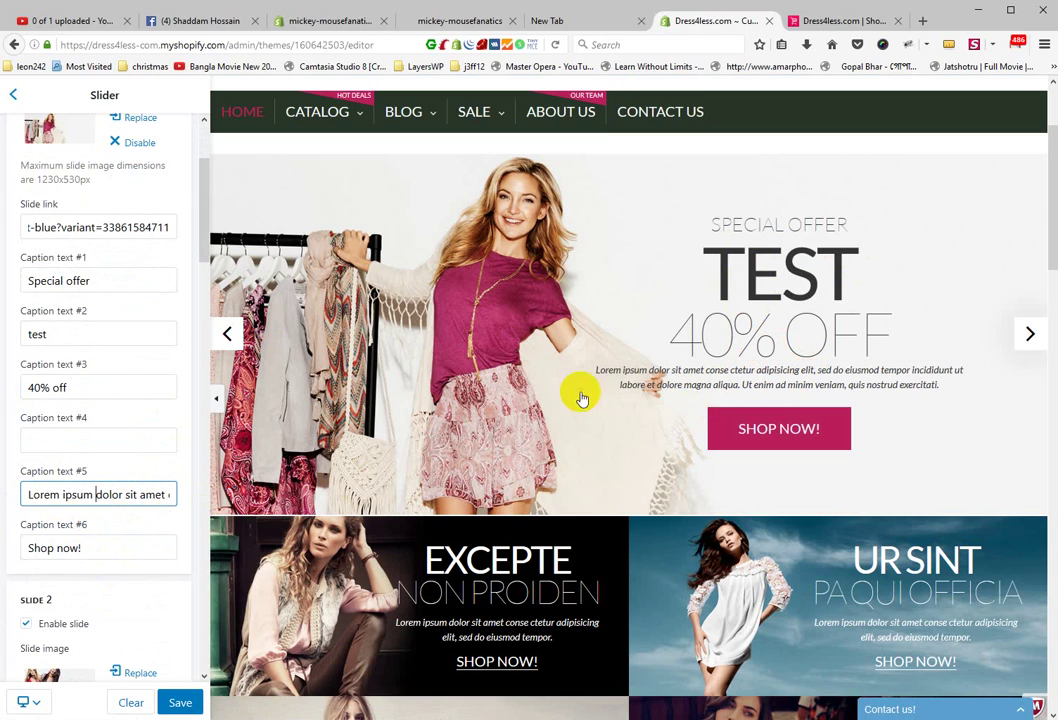
click(123, 546)
drag(123, 546, 28, 548)
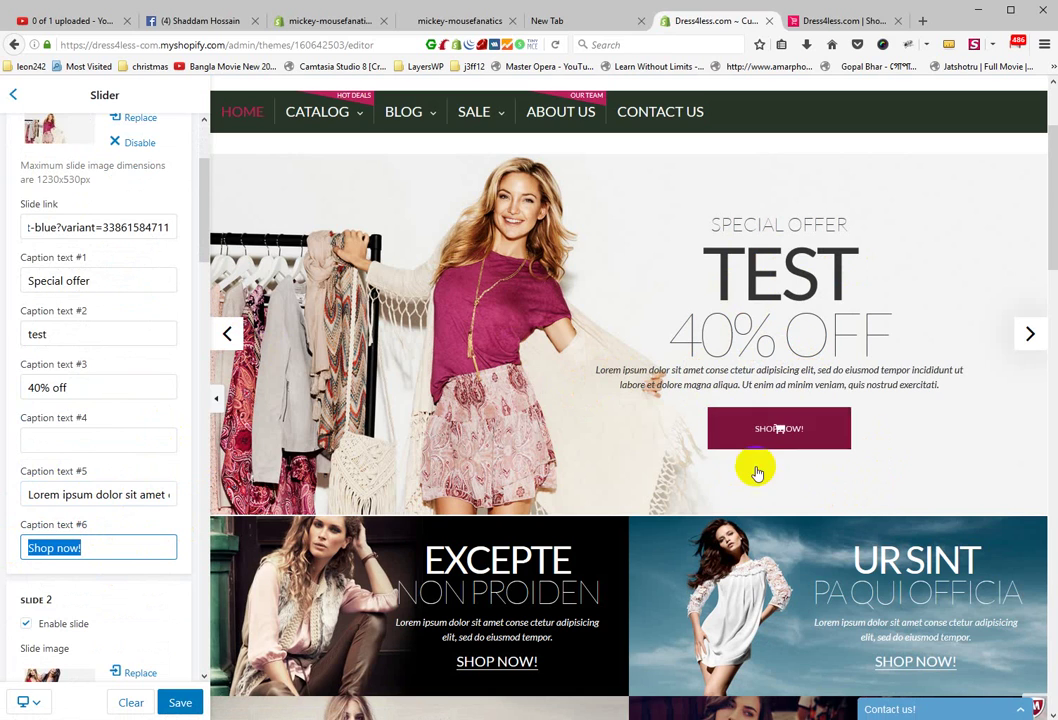
scroll(33, 406, down, 2)
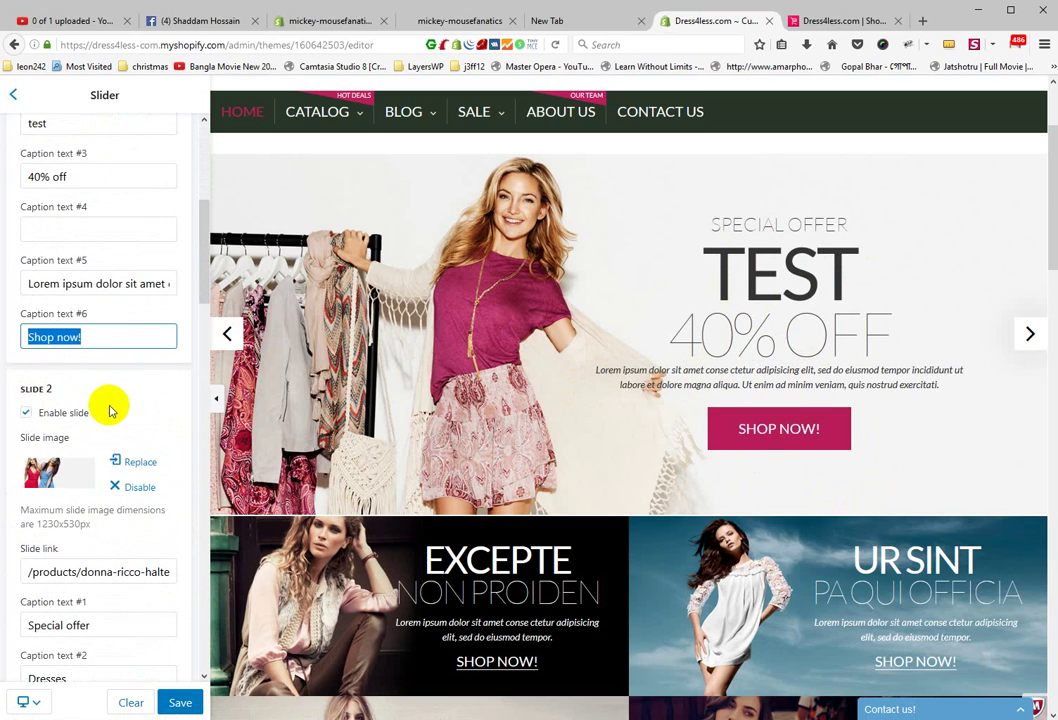
scroll(100, 402, down, 3)
scroll(97, 400, down, 10)
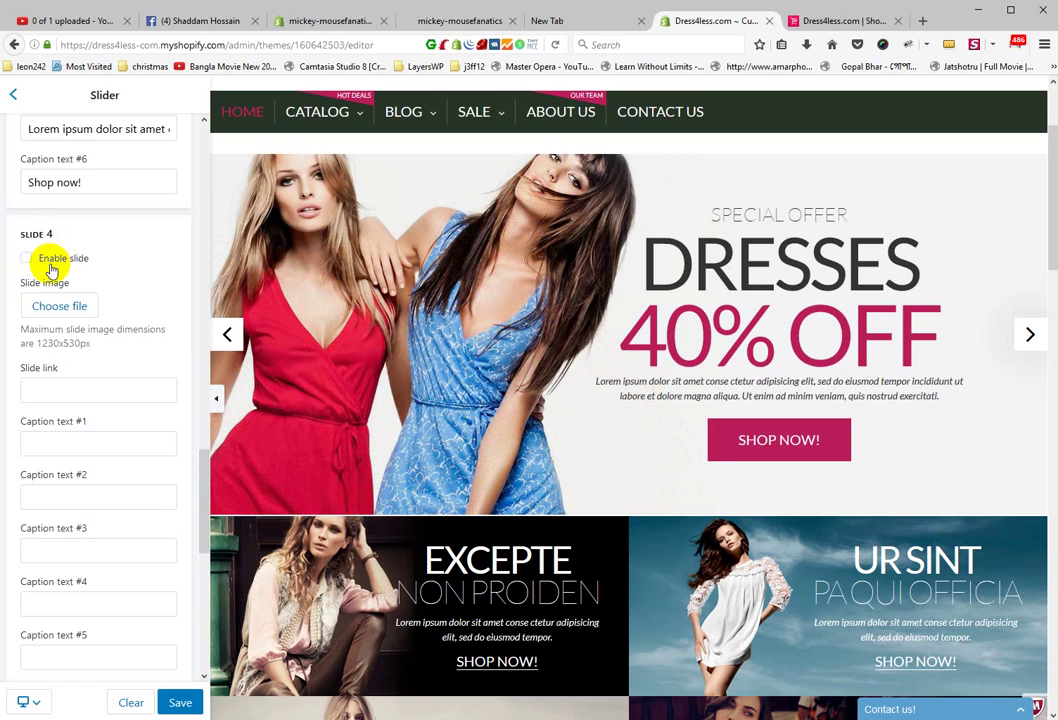
scroll(50, 268, down, 6)
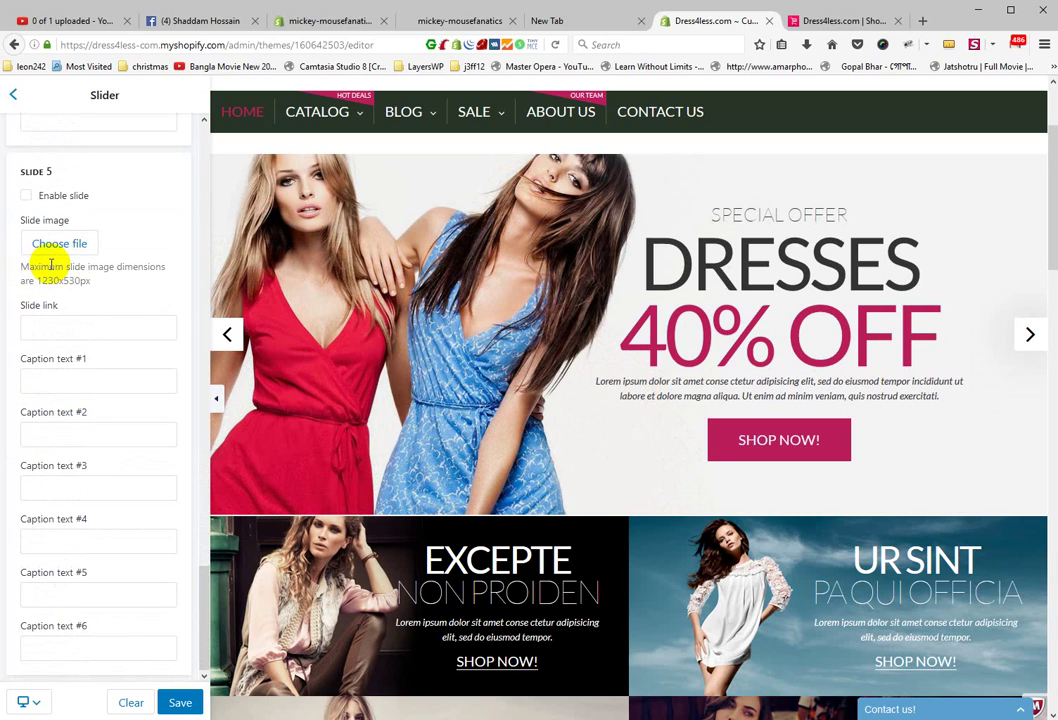
scroll(70, 280, up, 20)
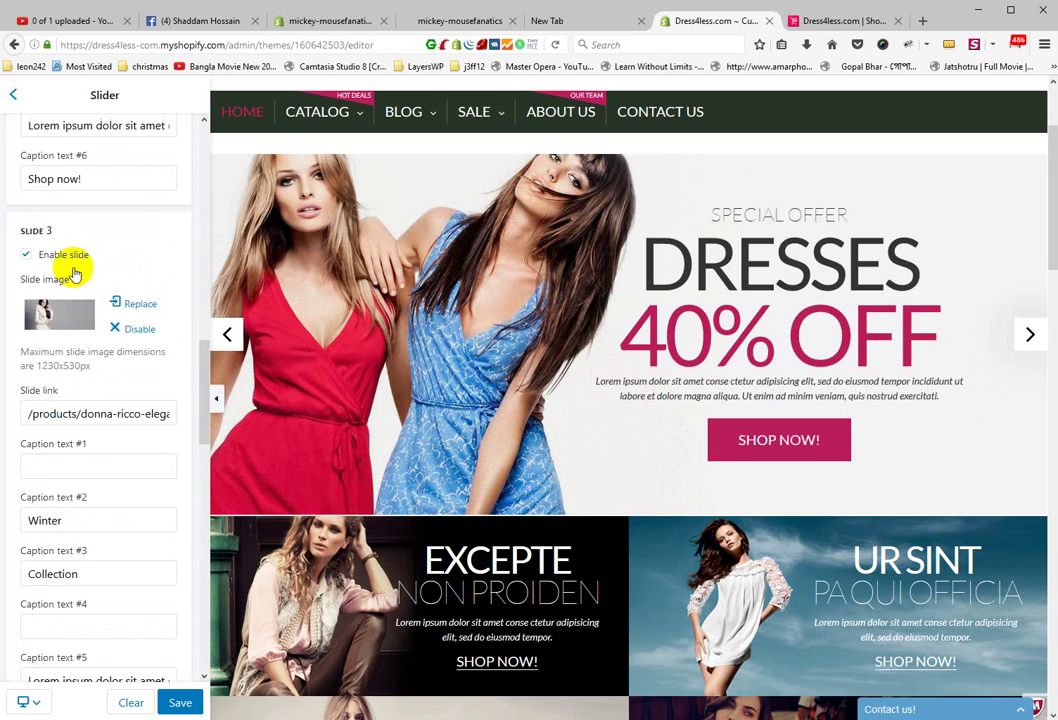
scroll(77, 272, up, 4)
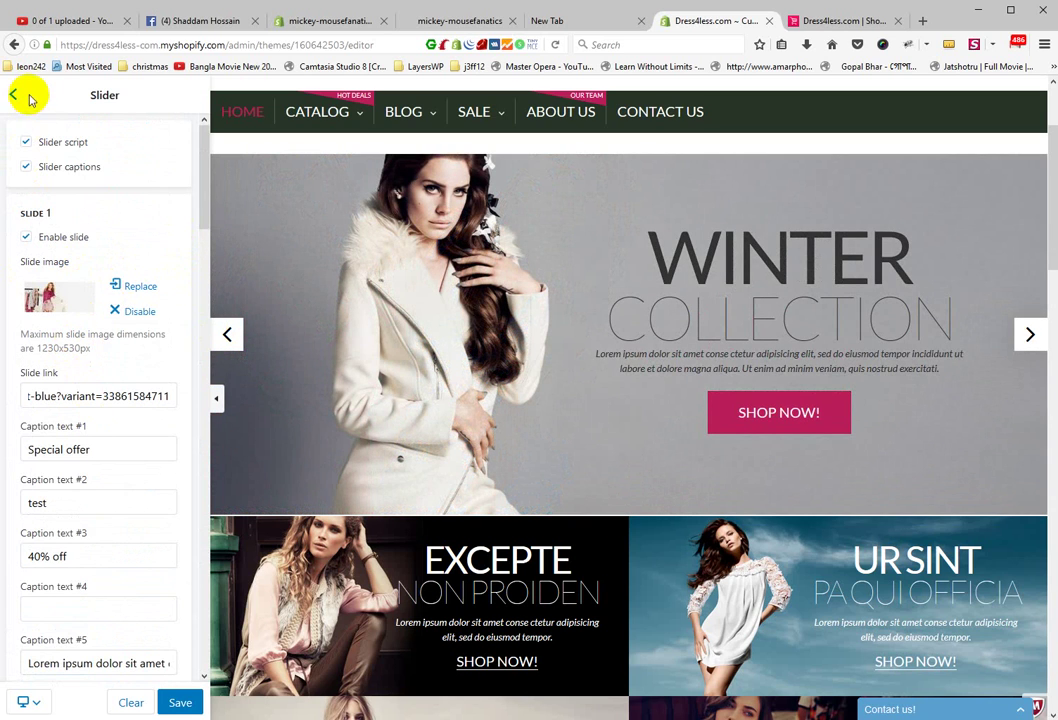
Open Custom blocks and check the cart's second label, cart:
click(14, 96)
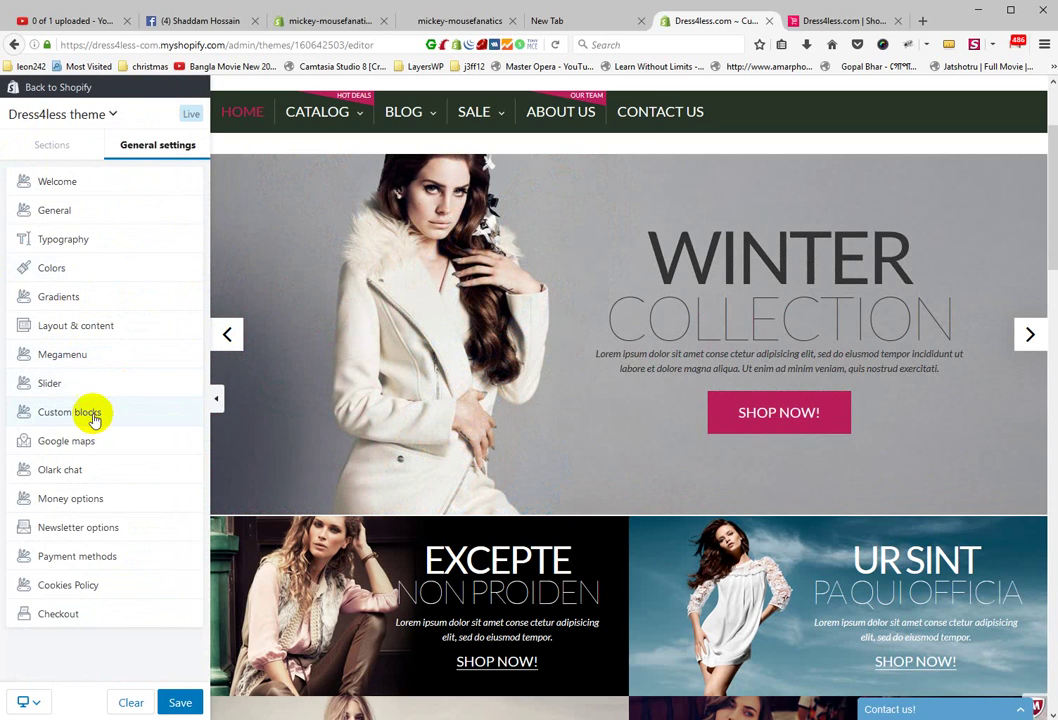
click(93, 419)
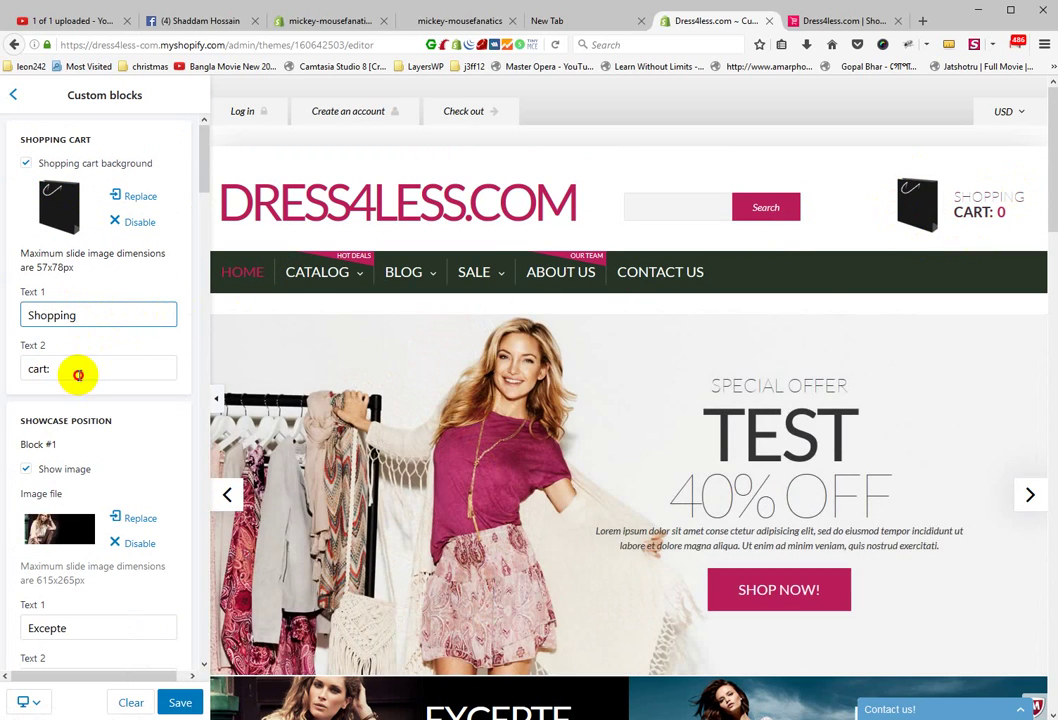
click(78, 374)
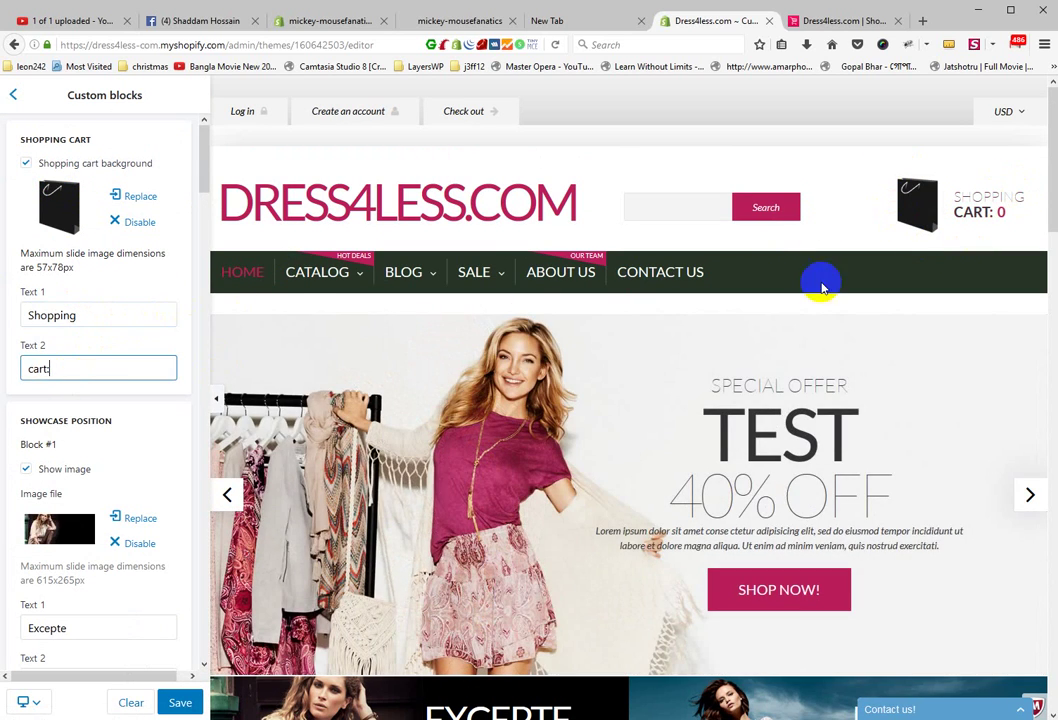
scroll(120, 423, down, 1)
scroll(118, 426, down, 1)
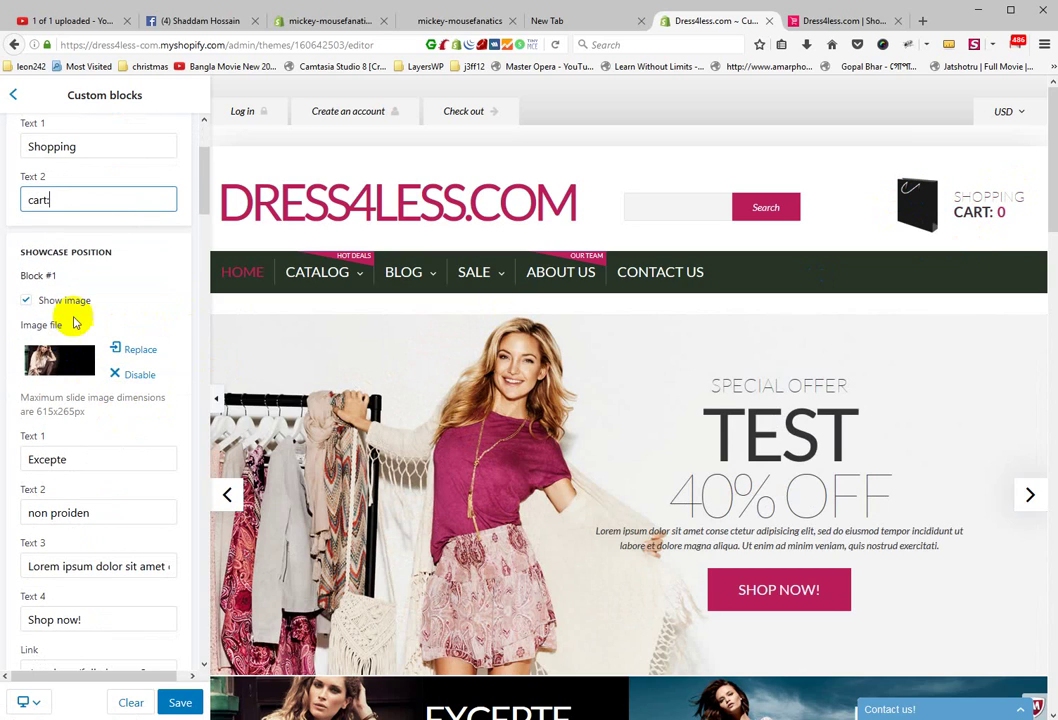
drag(88, 198, 10, 205)
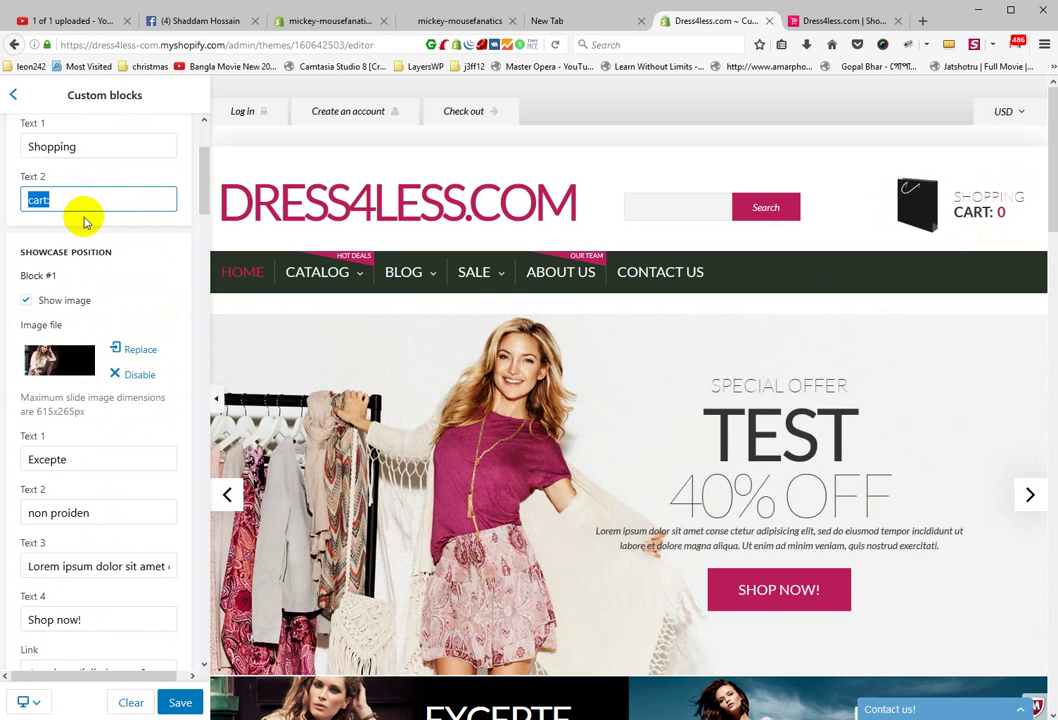
Change the cart's first label from Shopping to my shop
click(99, 150)
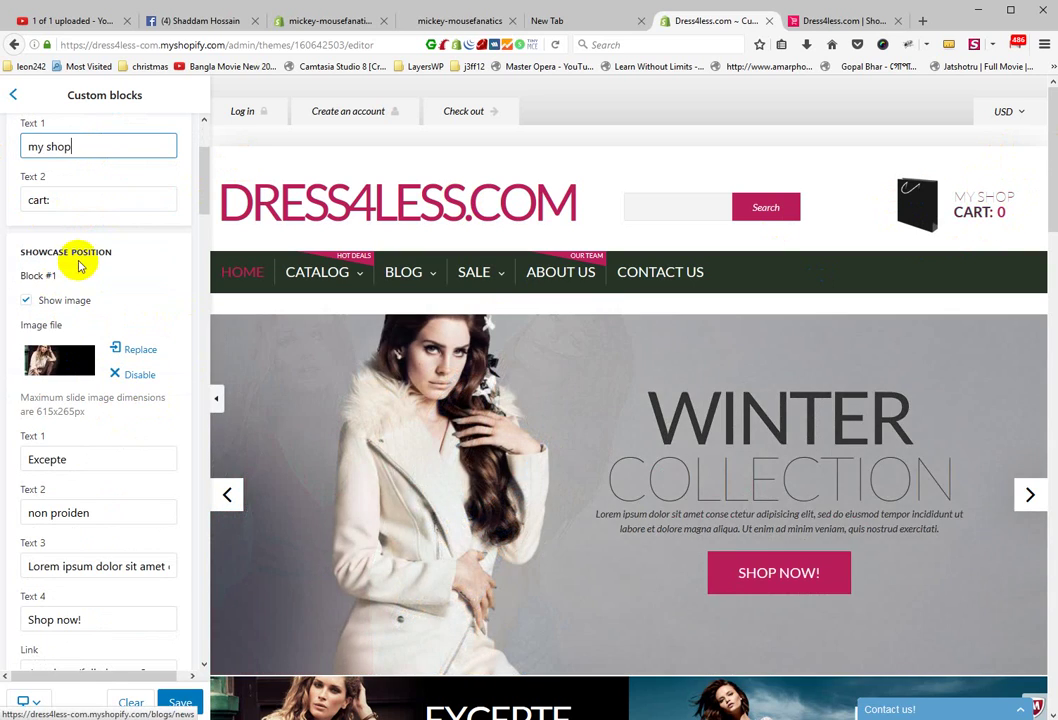
scroll(87, 302, down, 2)
scroll(40, 194, up, 2)
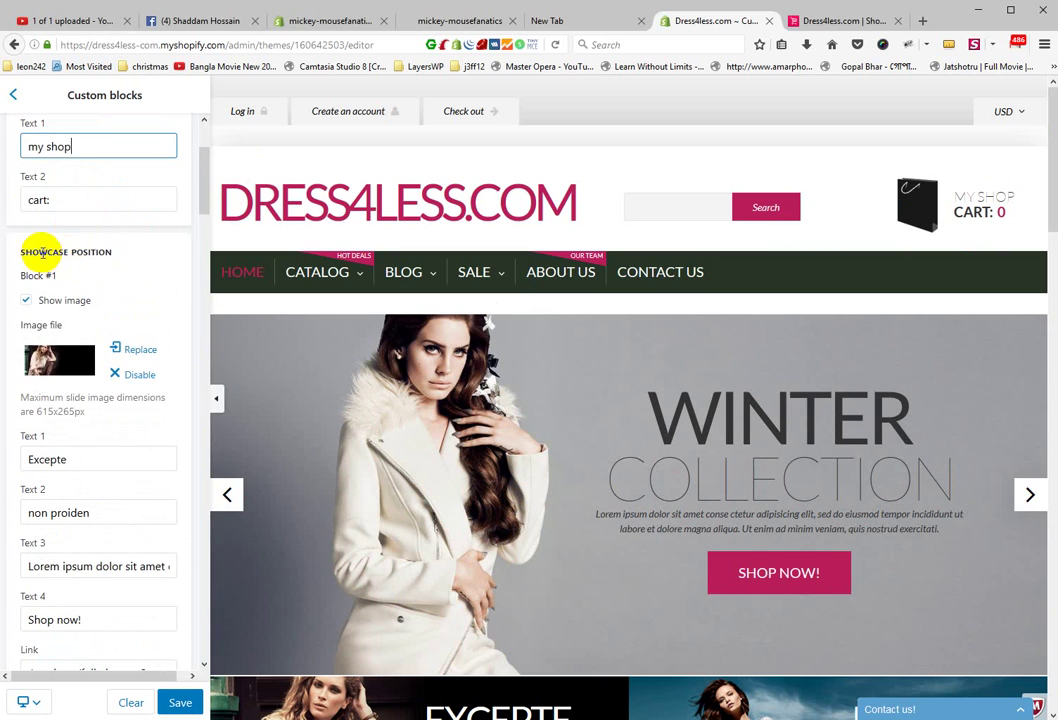
drag(33, 252, 112, 252)
scroll(442, 401, down, 3)
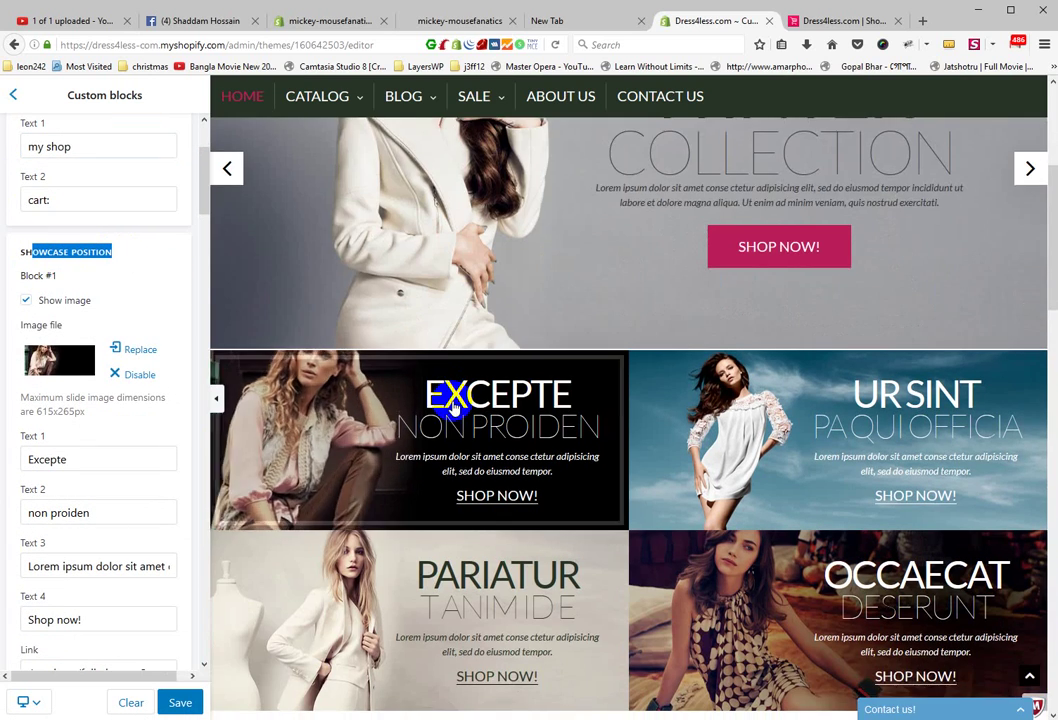
In Showcase Block #1, overwrite the Text 1 value 'Excepte' and review the subtitle and description fields
scroll(420, 400, down, 2)
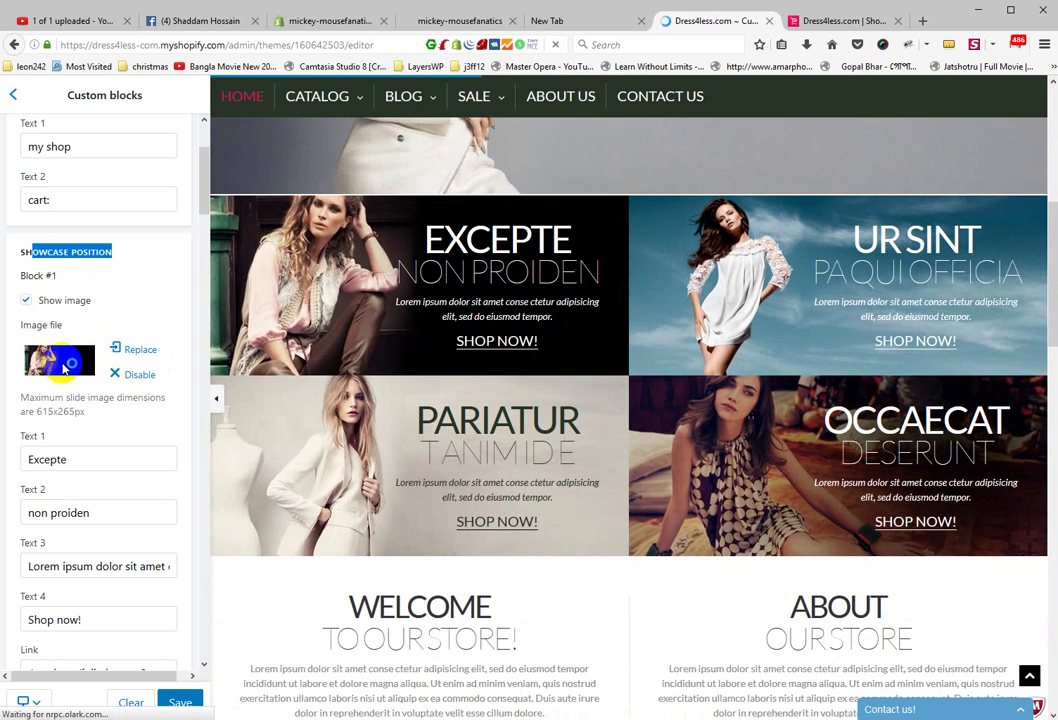
scroll(66, 368, down, 1)
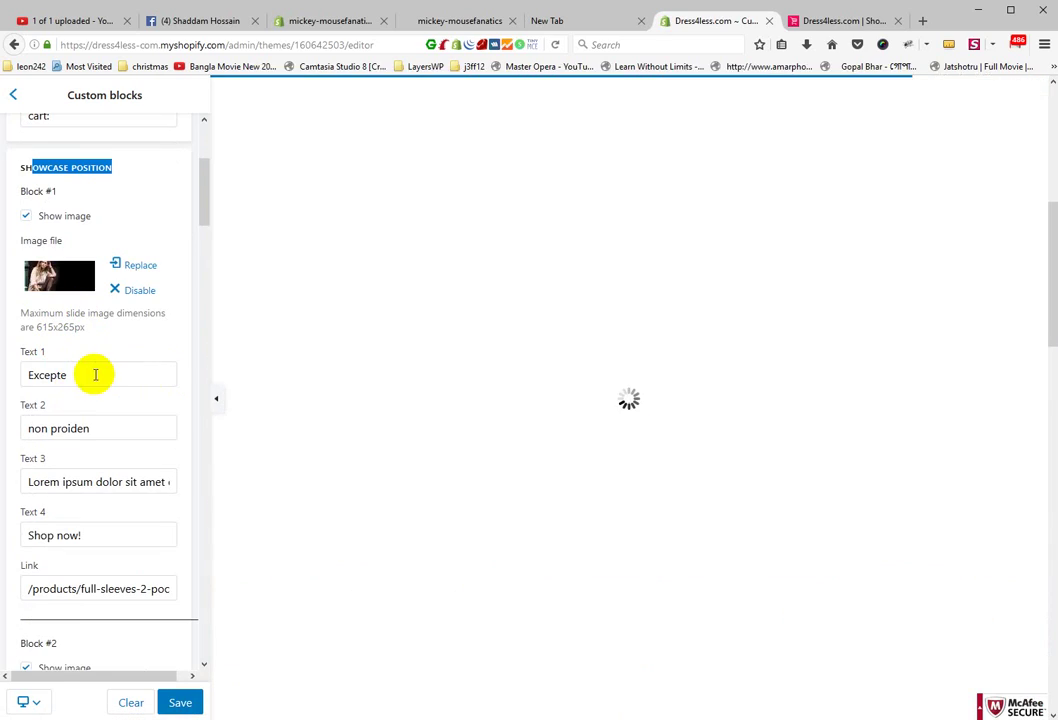
drag(94, 373, 22, 373)
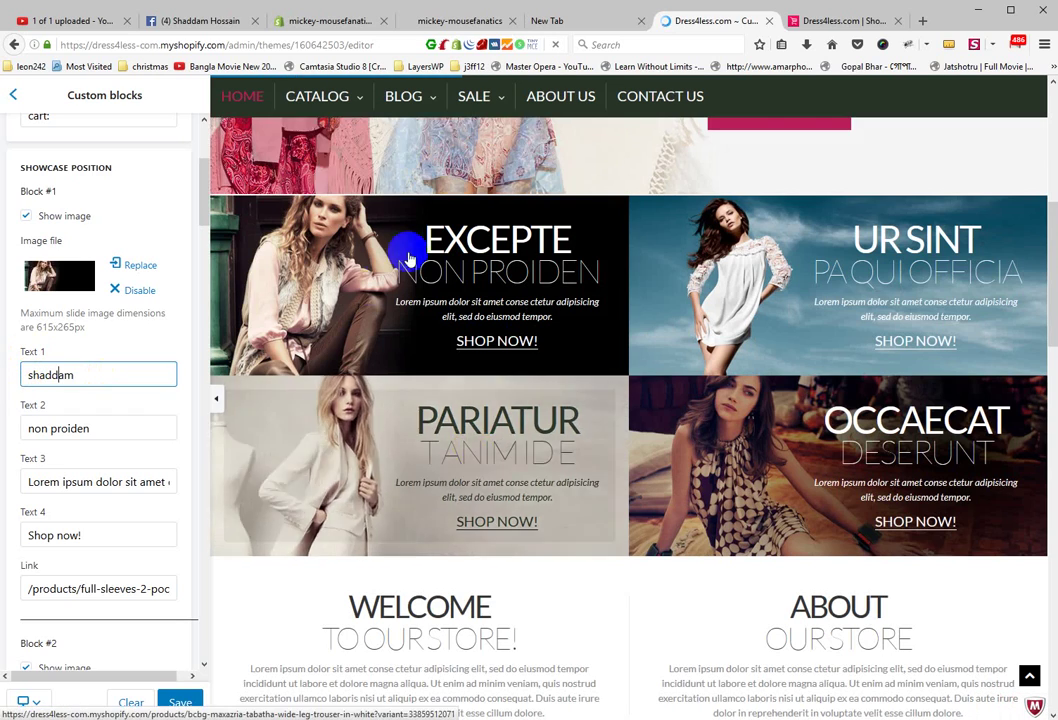
click(130, 427)
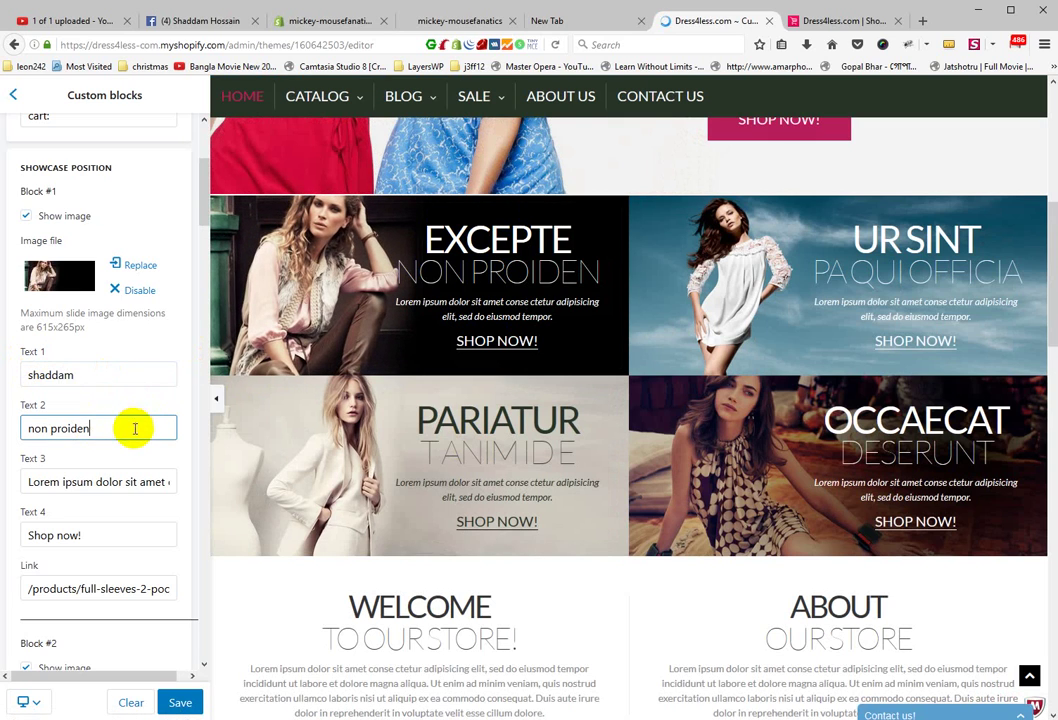
drag(67, 428, 460, 283)
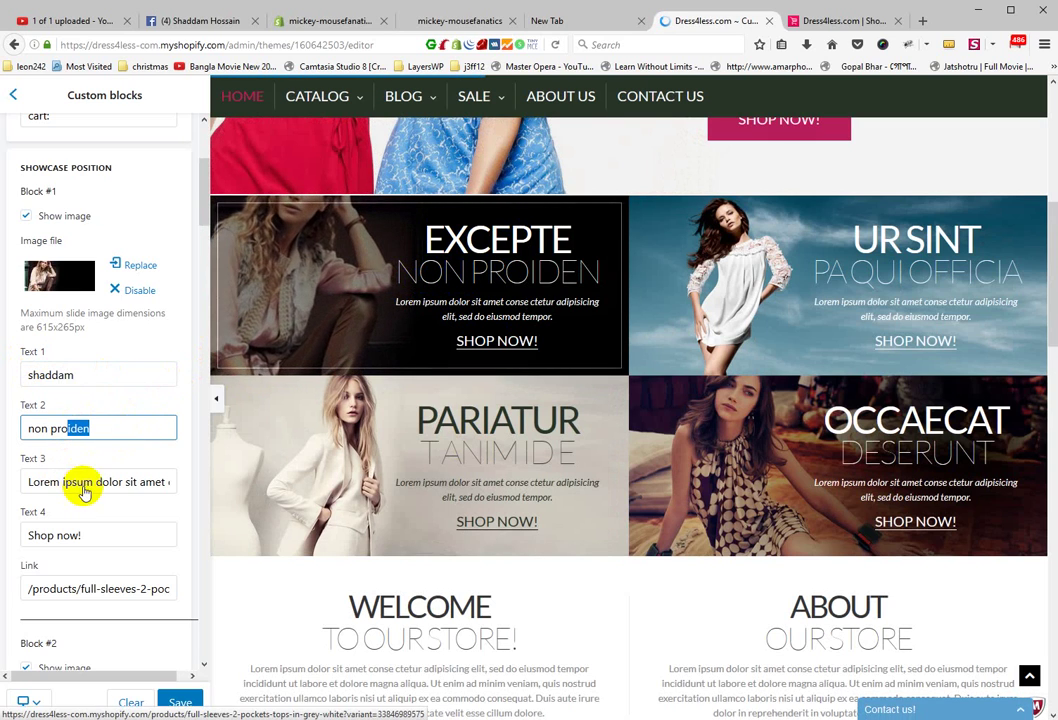
click(61, 481)
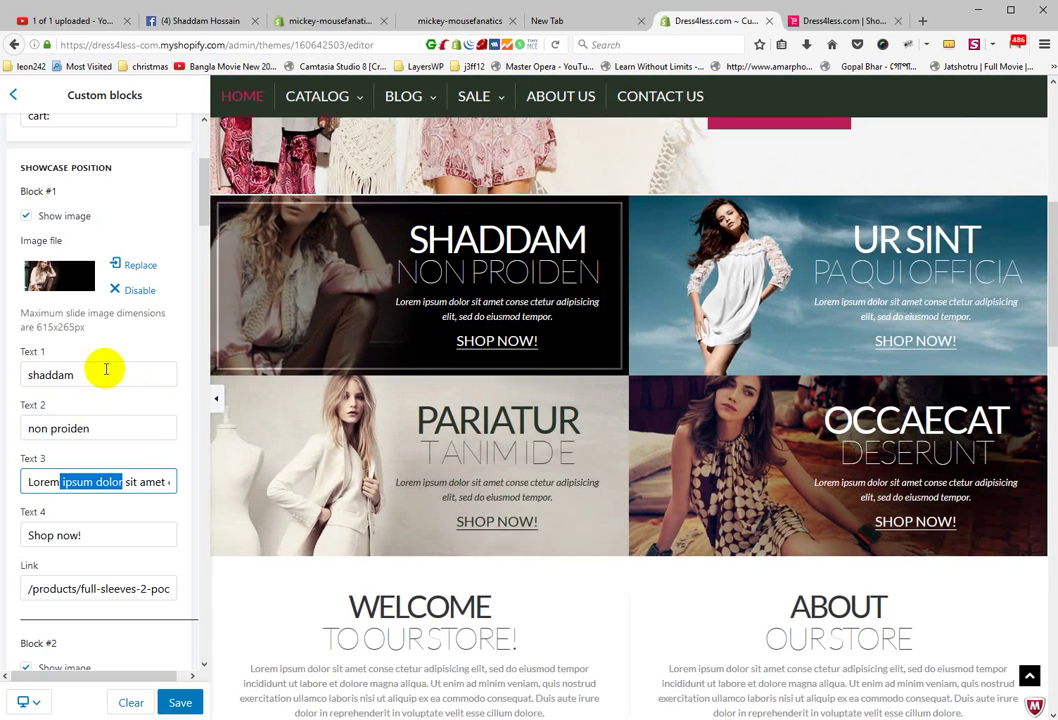
Reselect the new banner heading and check the button label field below it
click(22, 374)
double_click(24, 374)
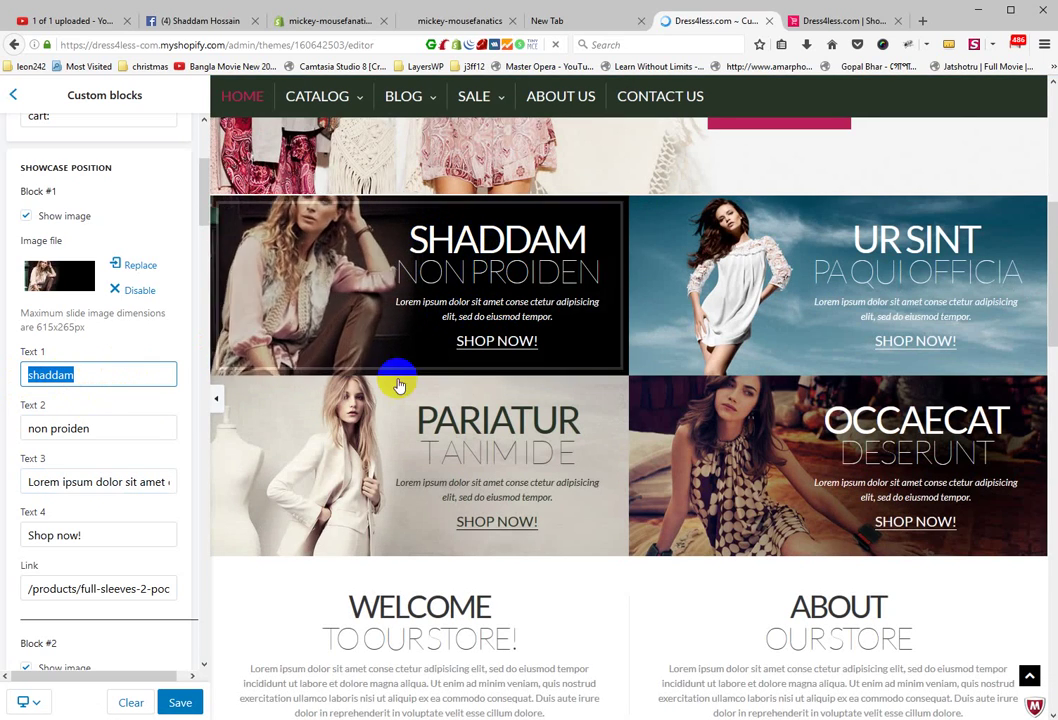
click(104, 531)
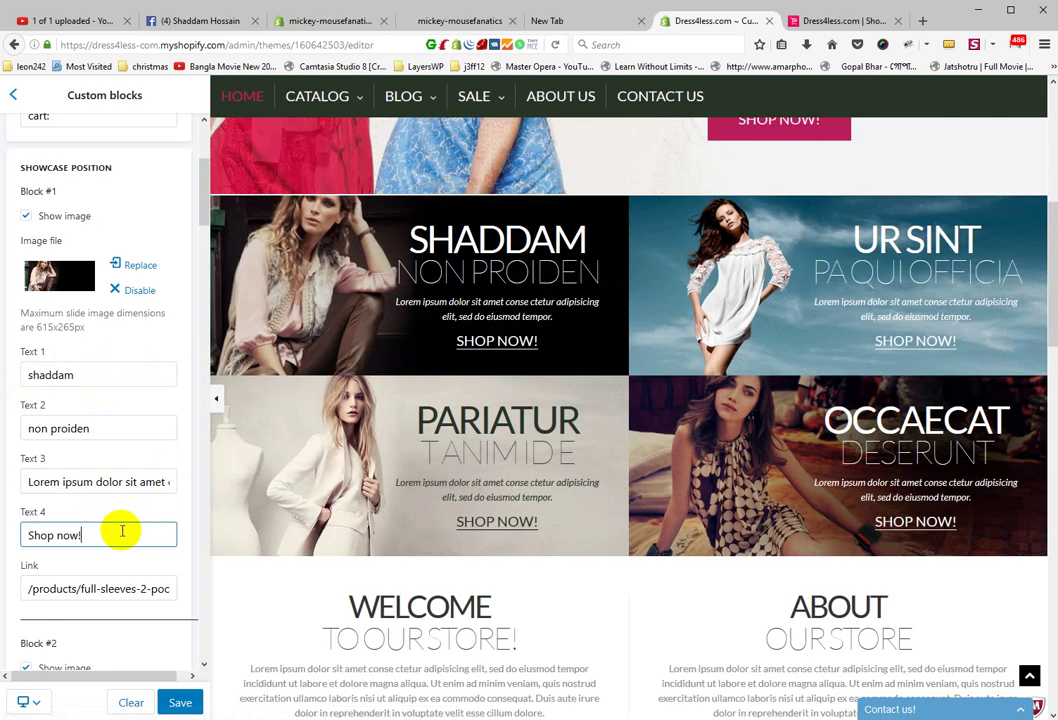
scroll(118, 500, down, 2)
drag(82, 505, 114, 505)
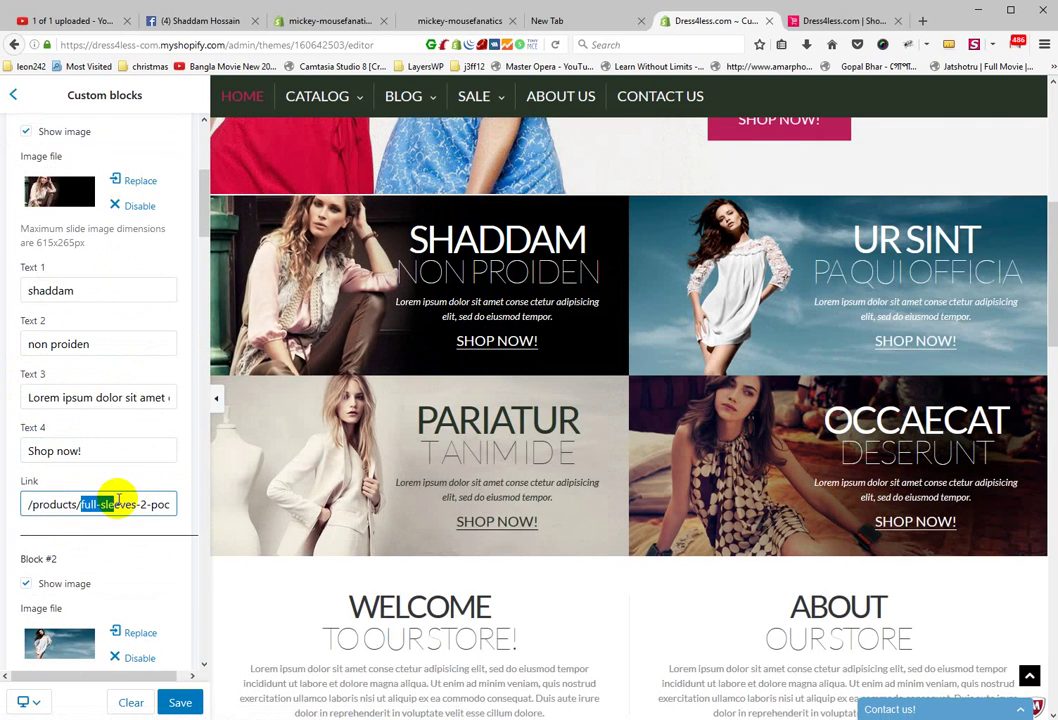
scroll(75, 503, down, 1)
scroll(75, 503, down, 20)
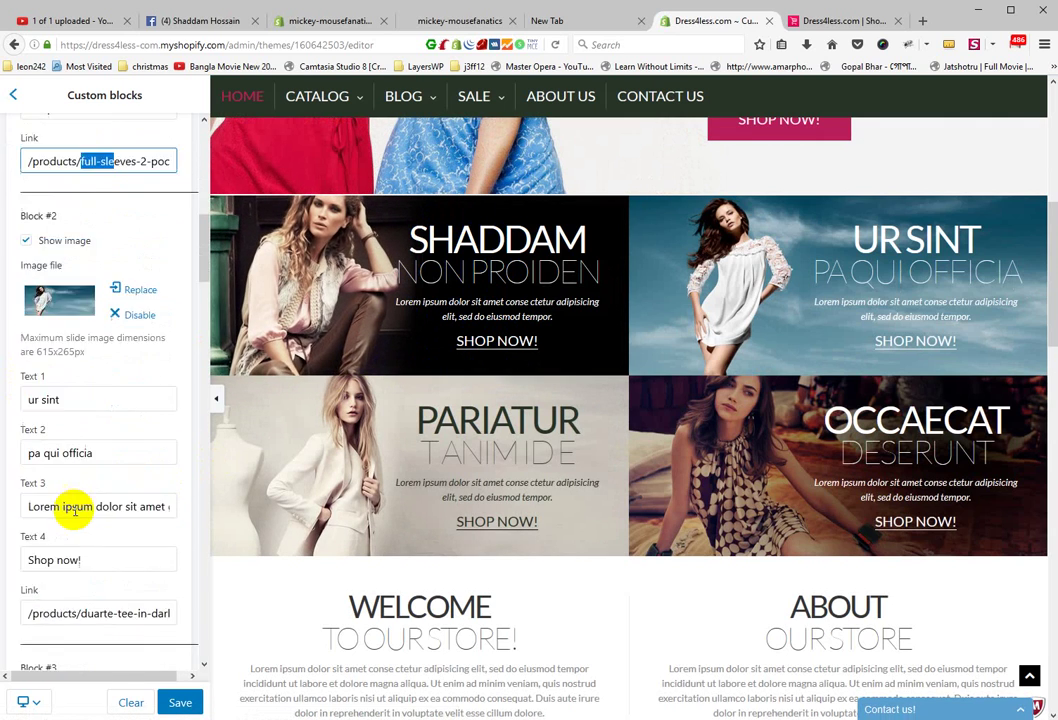
Review the Welcome block's WELCOME heading, 'to our store!' subtitle and description settings
scroll(88, 457, down, 4)
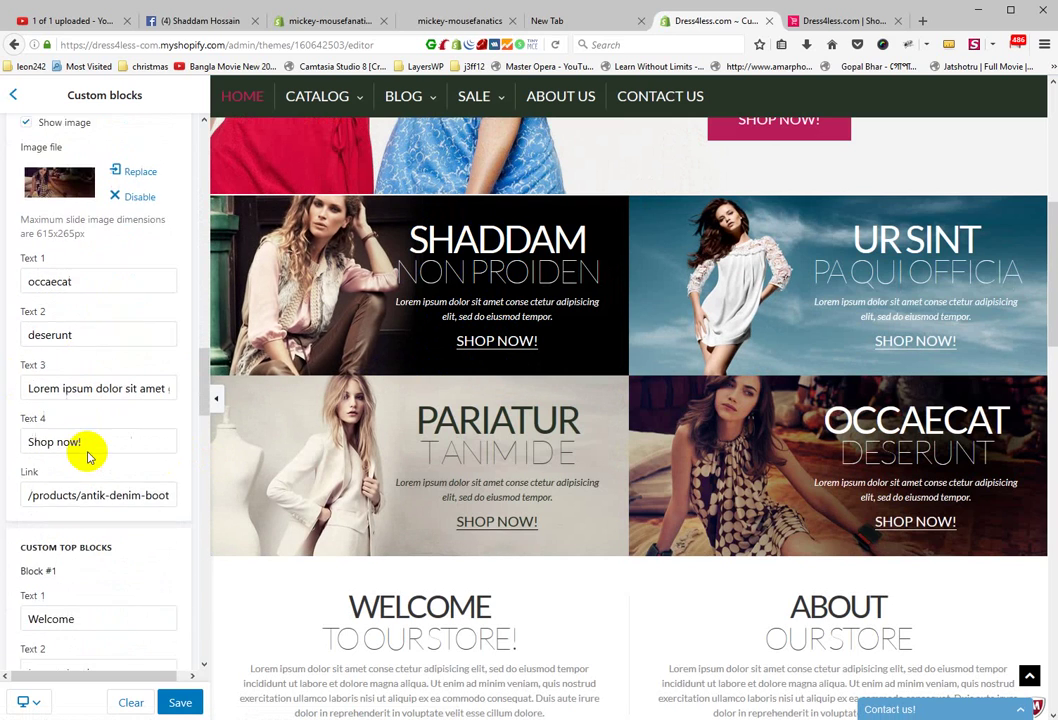
scroll(88, 457, down, 2)
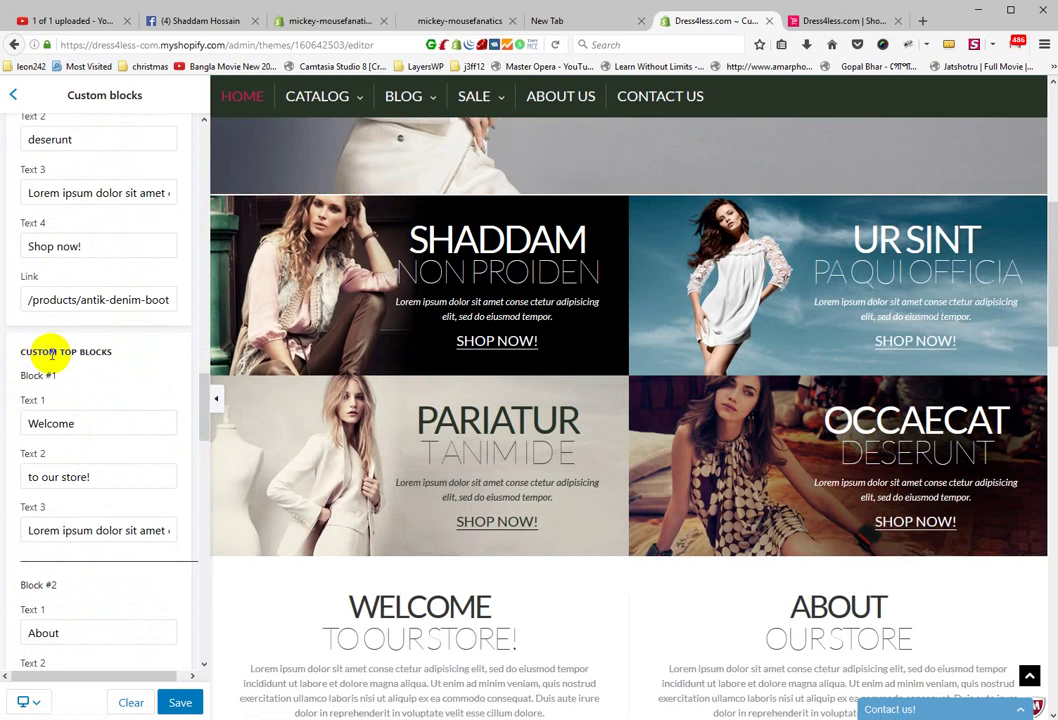
drag(71, 351, 111, 351)
scroll(340, 482, down, 5)
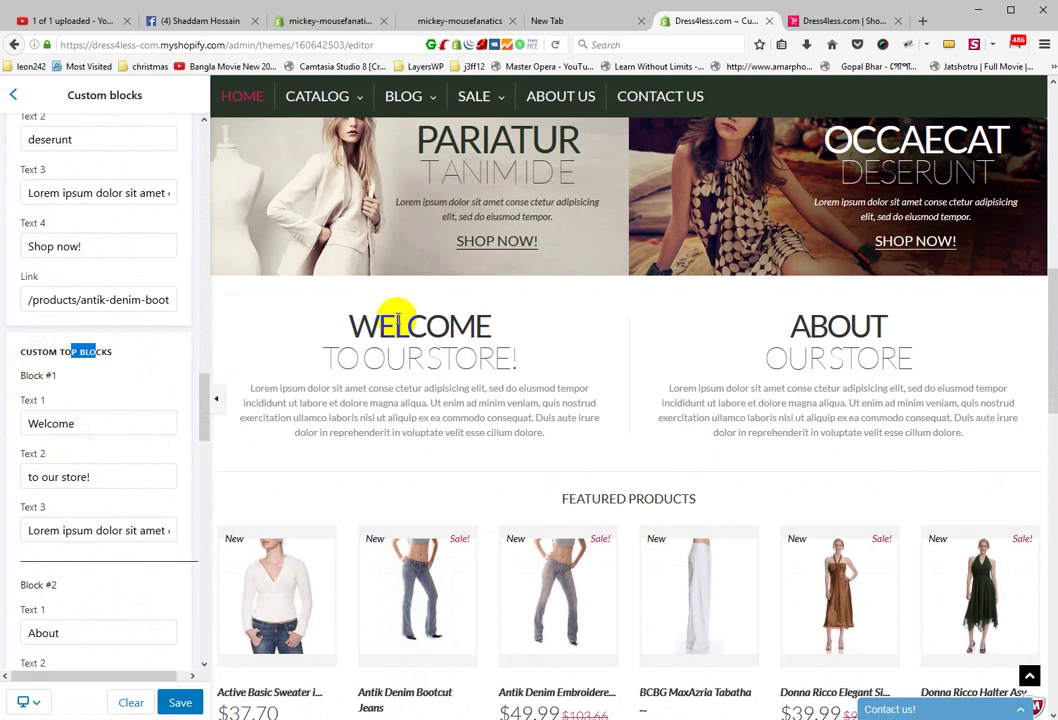
drag(397, 318, 491, 402)
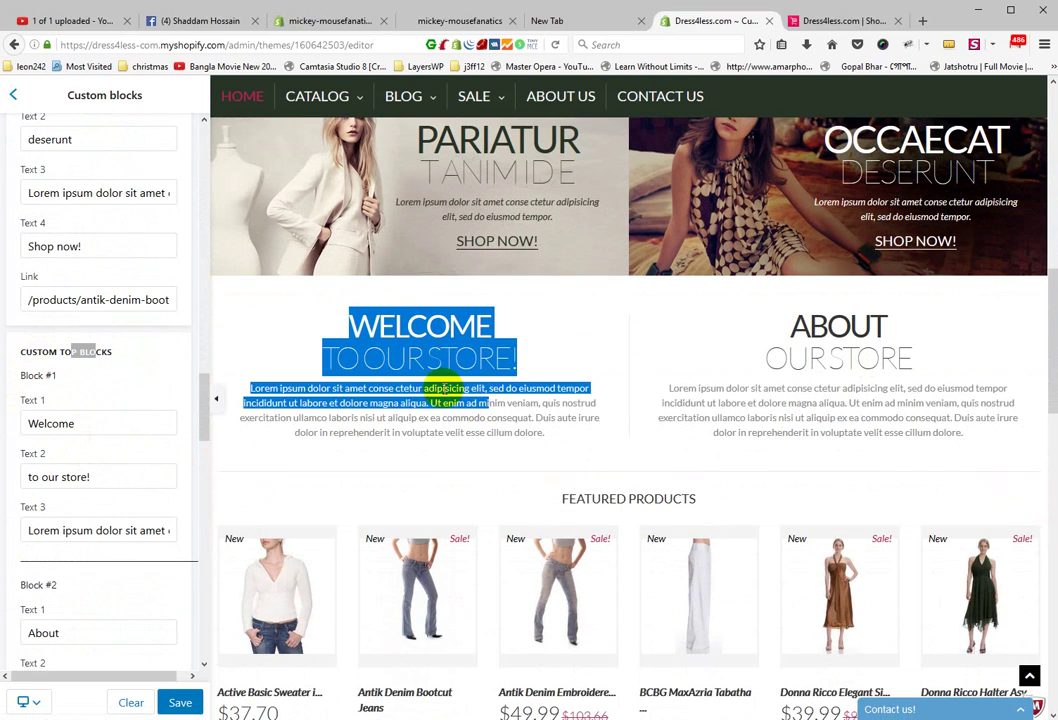
drag(366, 319, 448, 326)
drag(342, 361, 362, 360)
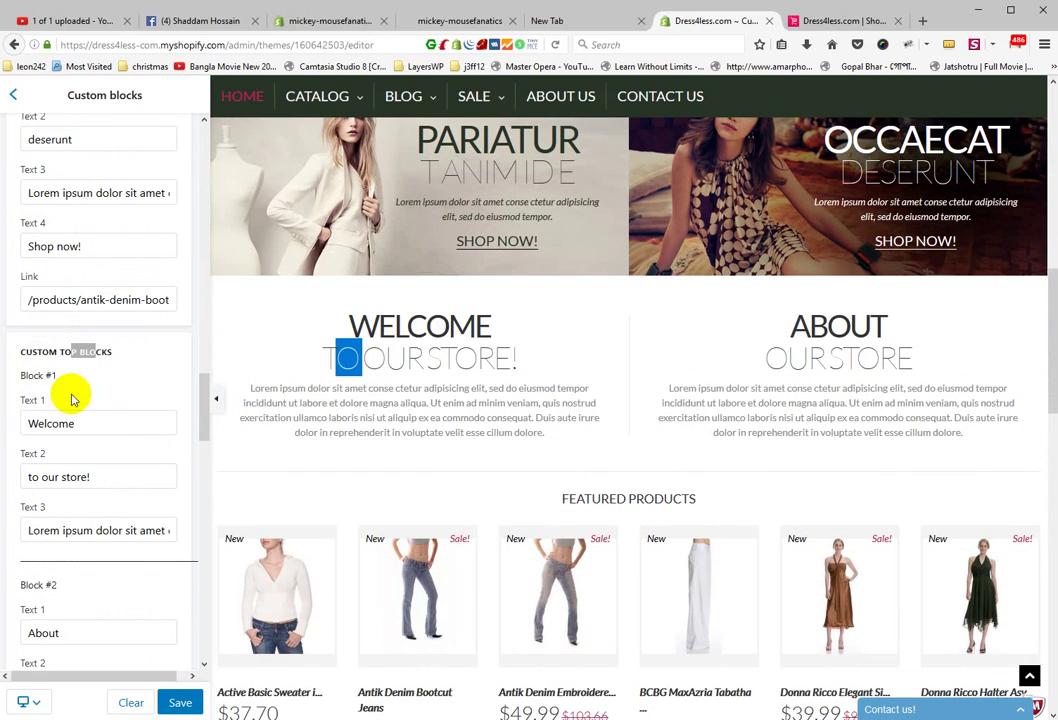
click(111, 476)
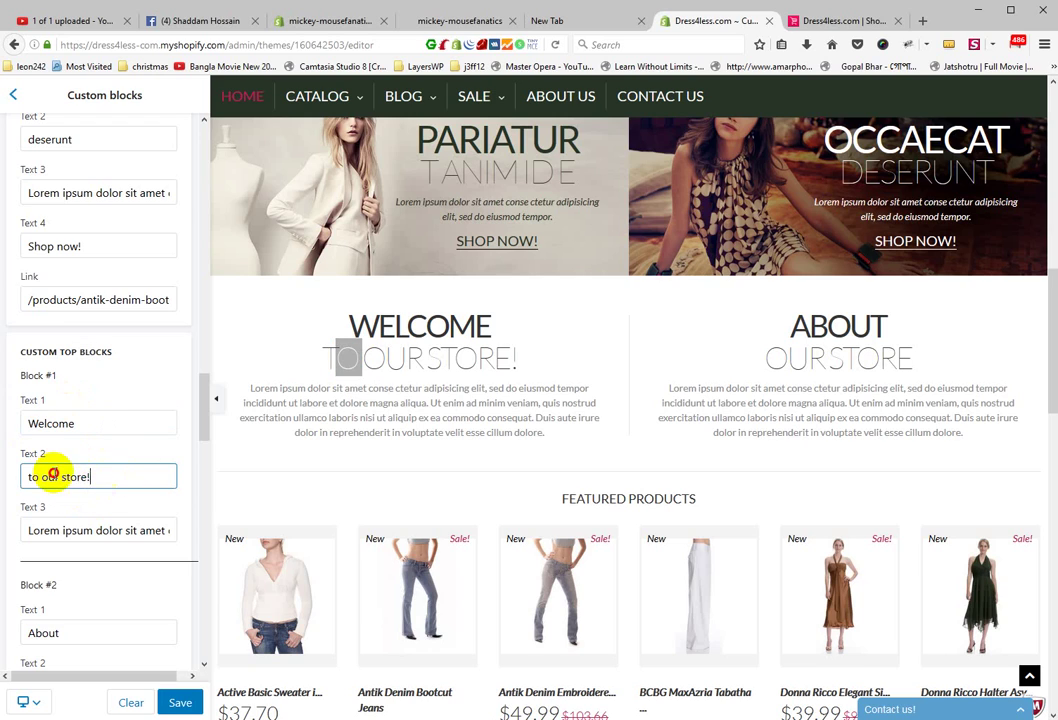
drag(361, 323, 318, 357)
click(318, 357)
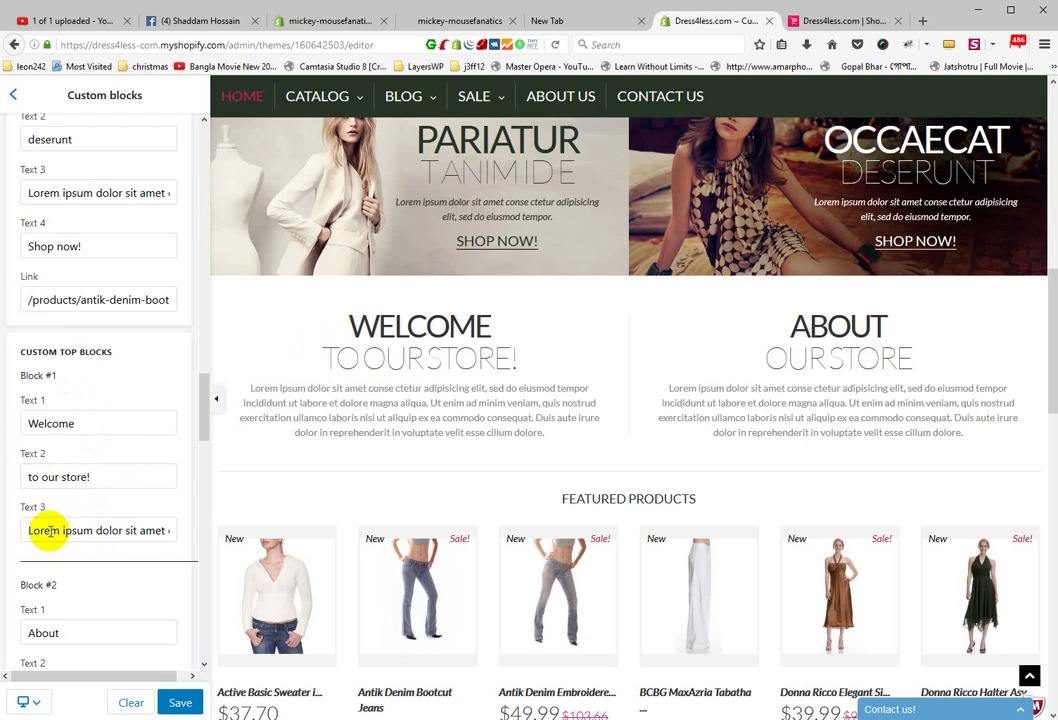
drag(48, 530, 472, 401)
click(420, 371)
drag(363, 357, 515, 397)
click(515, 397)
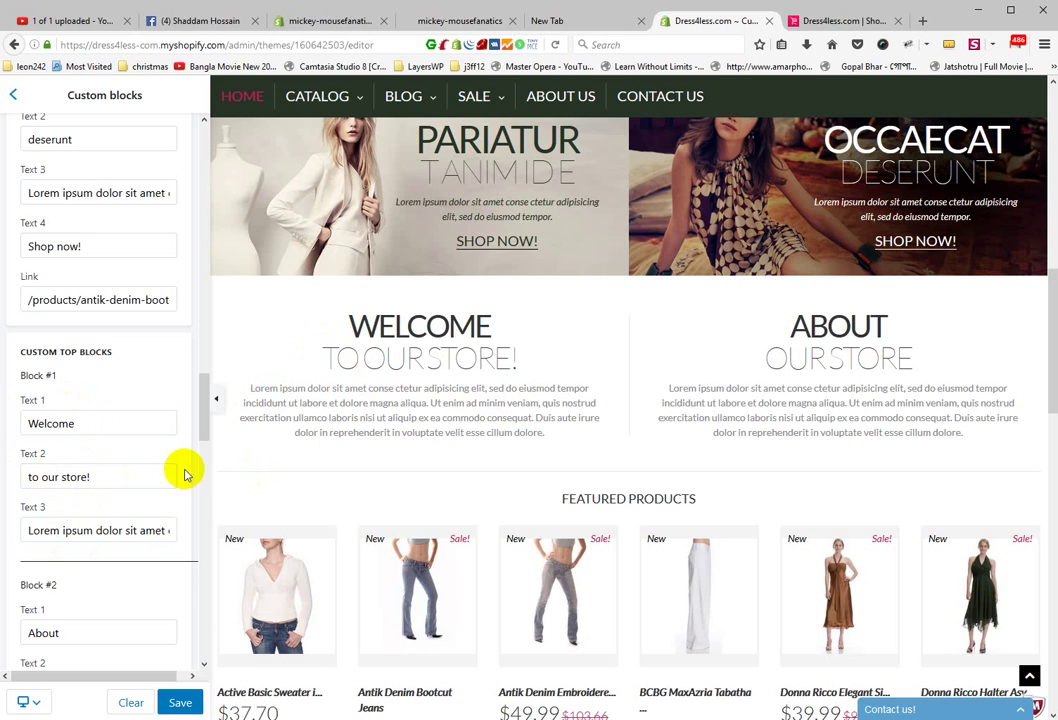
Check the About block's heading and 'our store' subtitle settings against the preview
scroll(97, 520, down, 3)
click(83, 465)
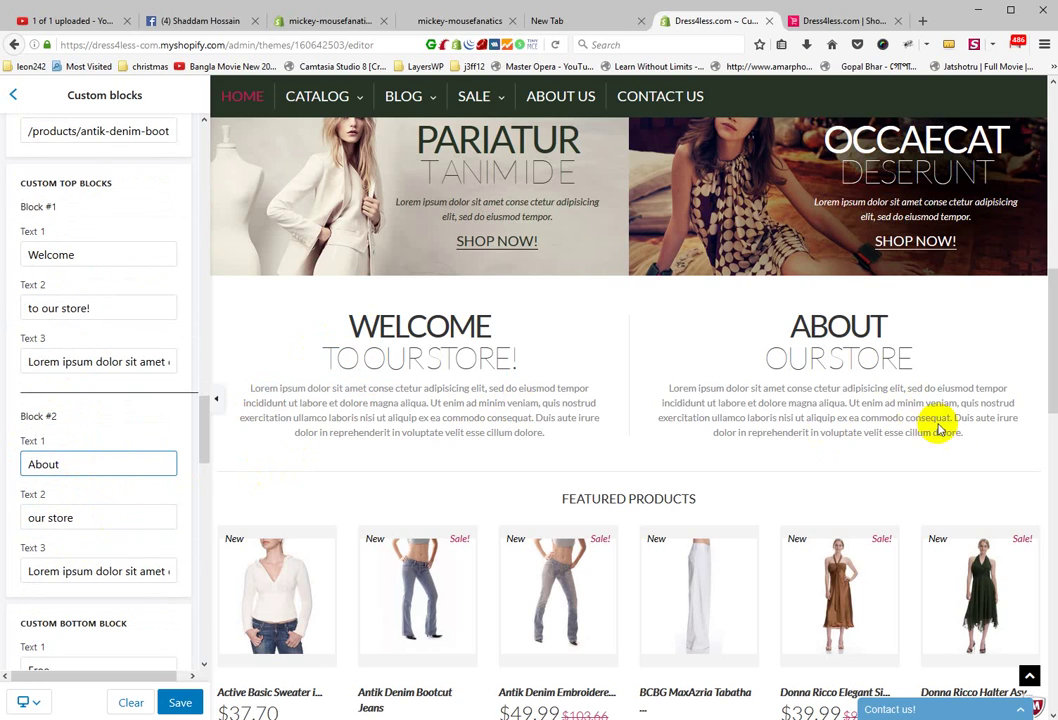
drag(978, 432, 787, 326)
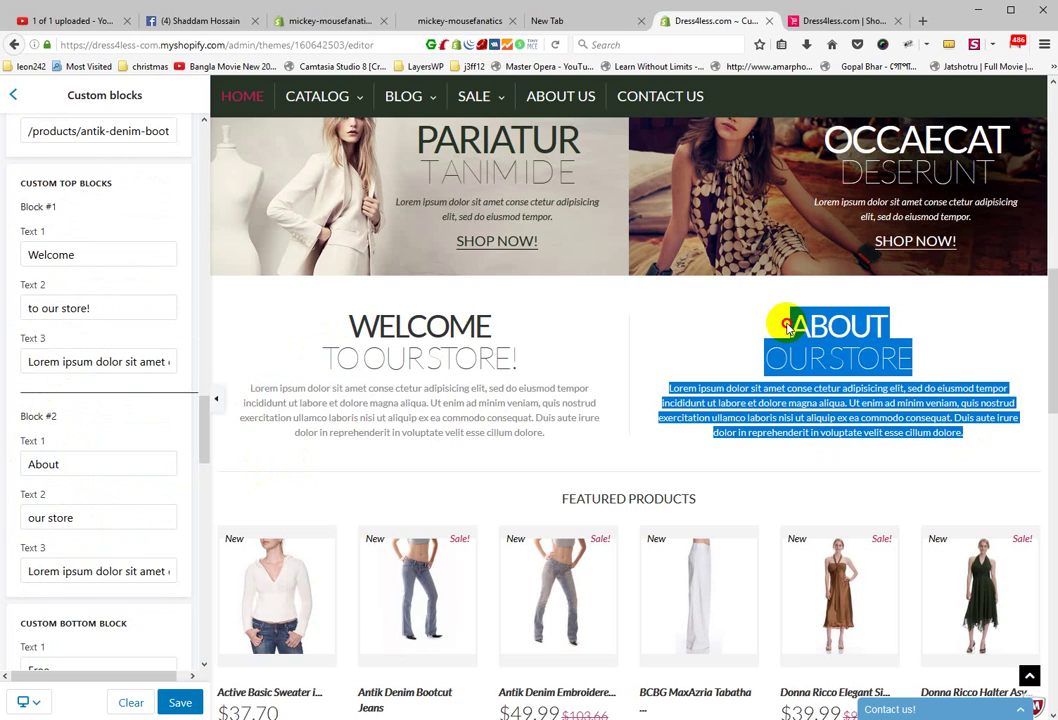
click(142, 468)
click(85, 518)
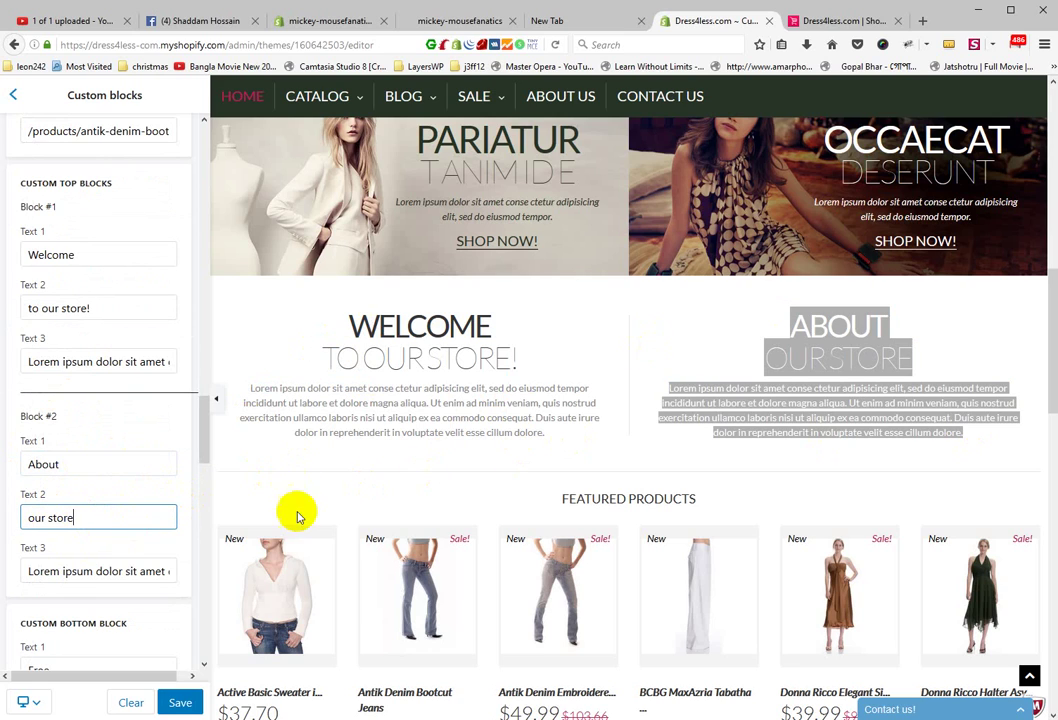
click(780, 345)
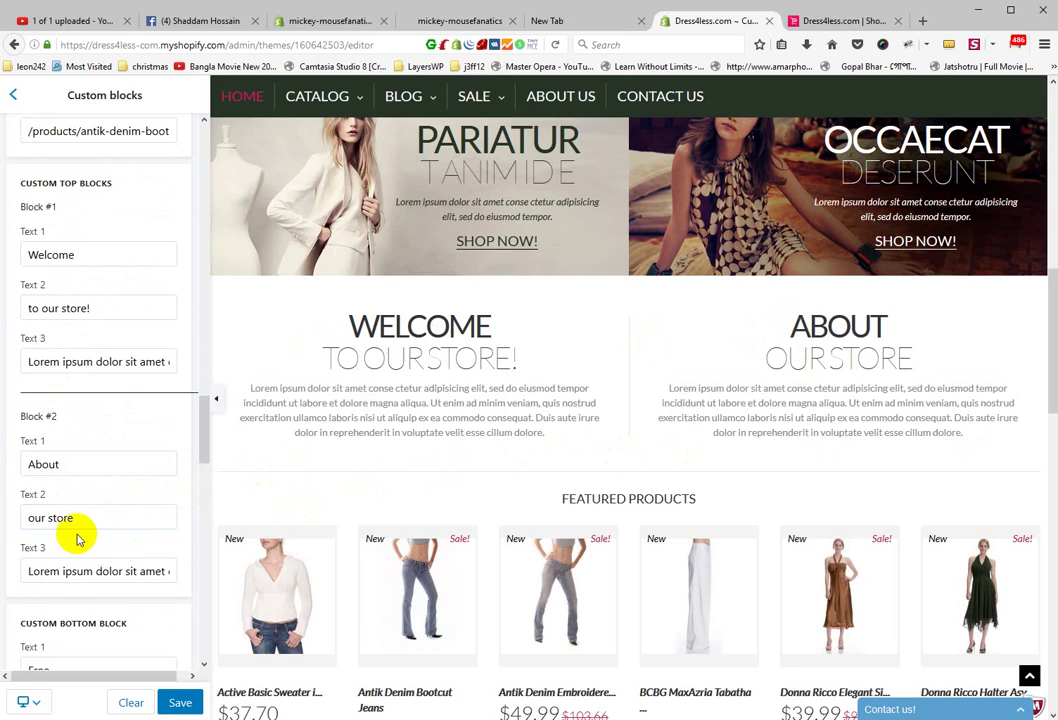
Edit the bottom block's Text 1 and Text 2 to 'We are' and 'Free', replacing FREE SHIPPING
scroll(78, 536, down, 3)
scroll(77, 538, down, 2)
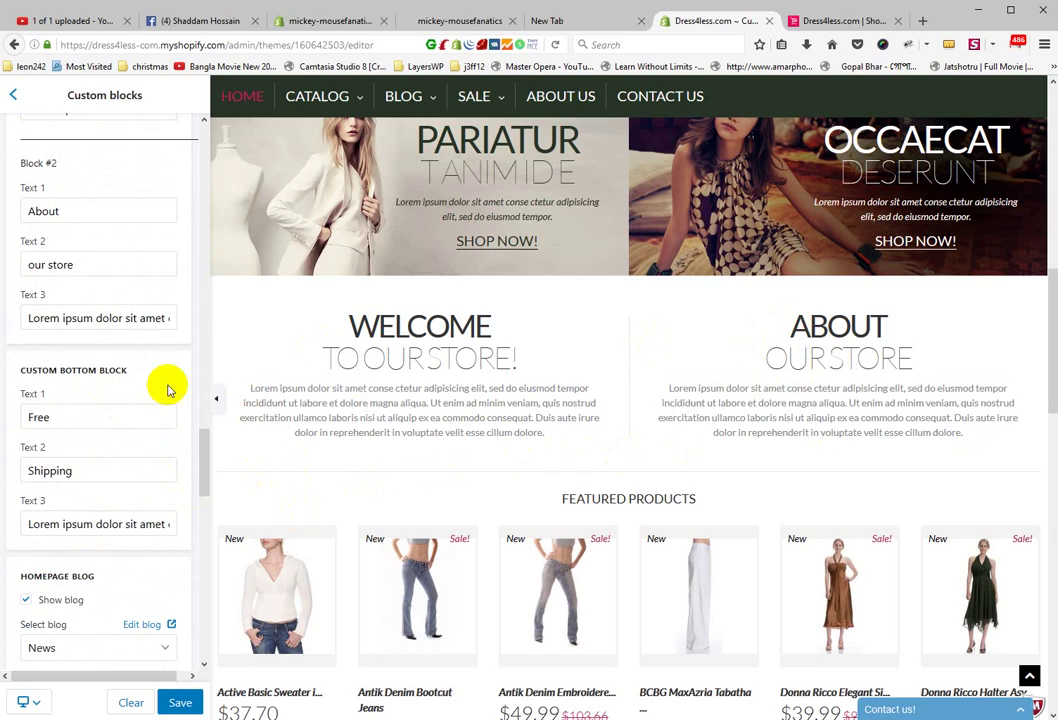
scroll(439, 435, down, 6)
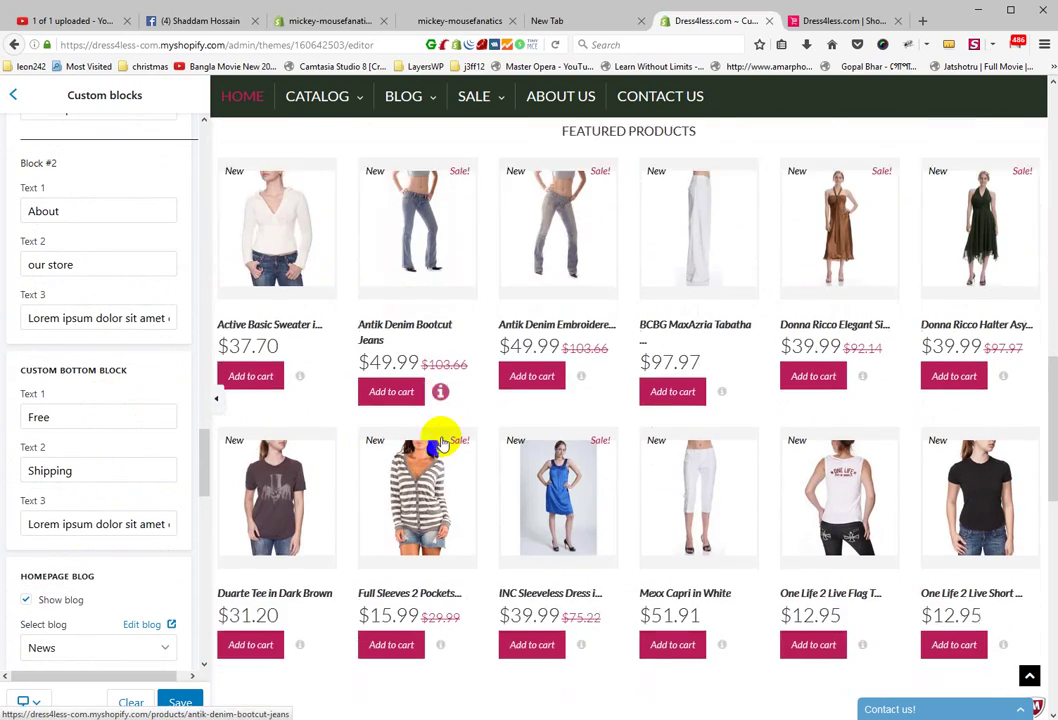
scroll(443, 441, down, 6)
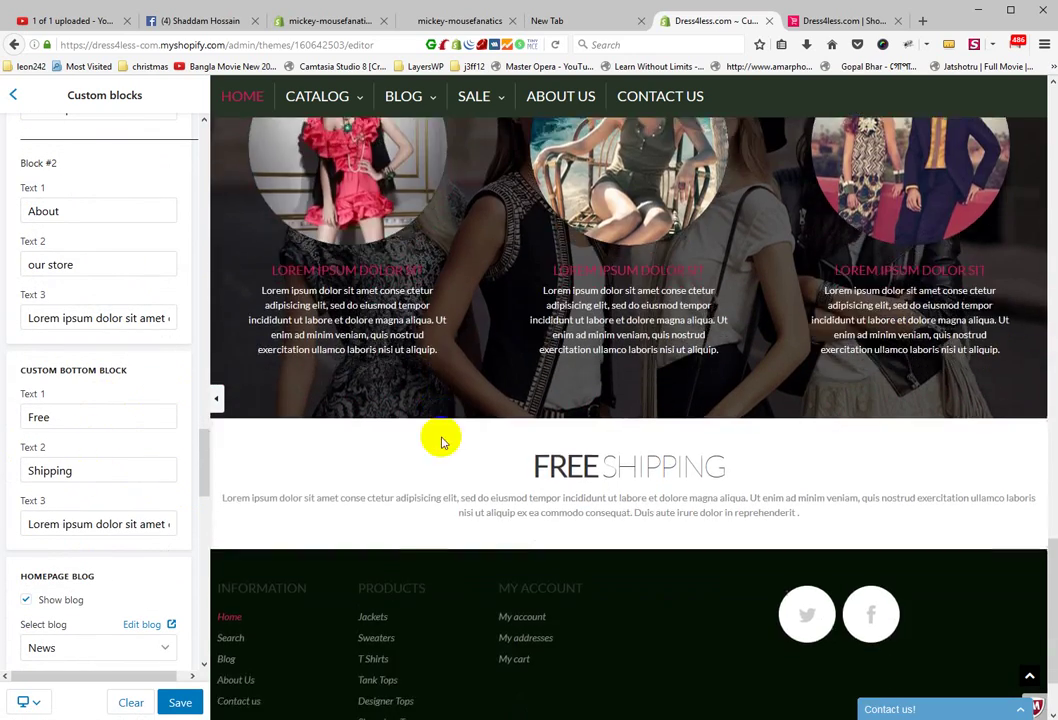
scroll(581, 442, down, 2)
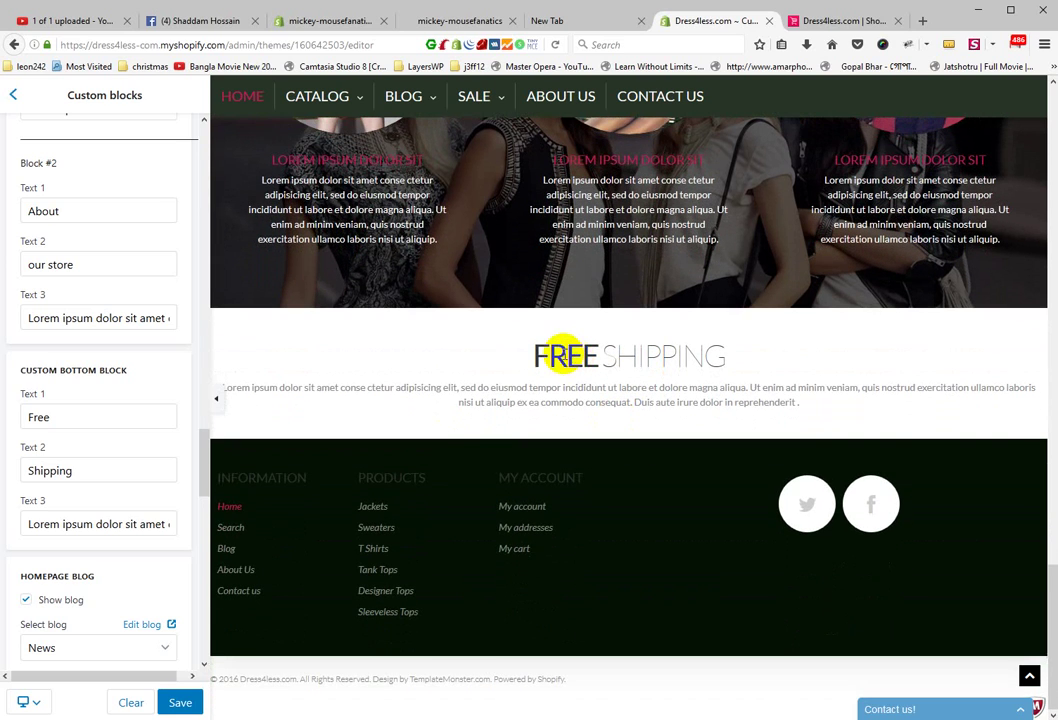
drag(566, 356, 700, 357)
click(40, 417)
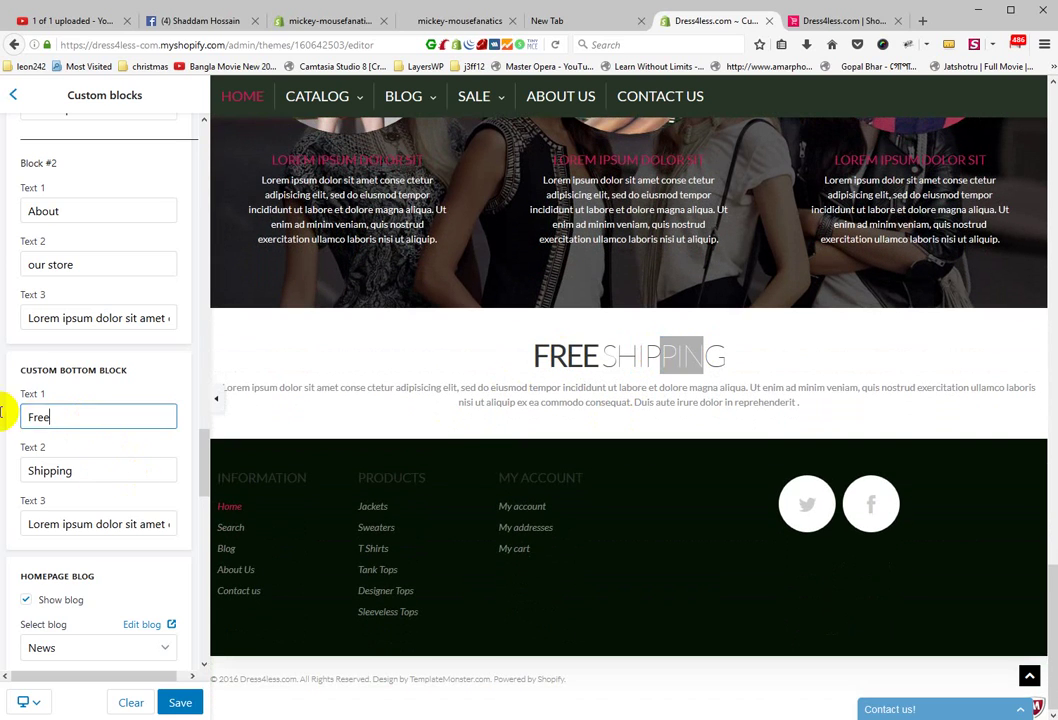
click(106, 464)
drag(86, 415, 2, 428)
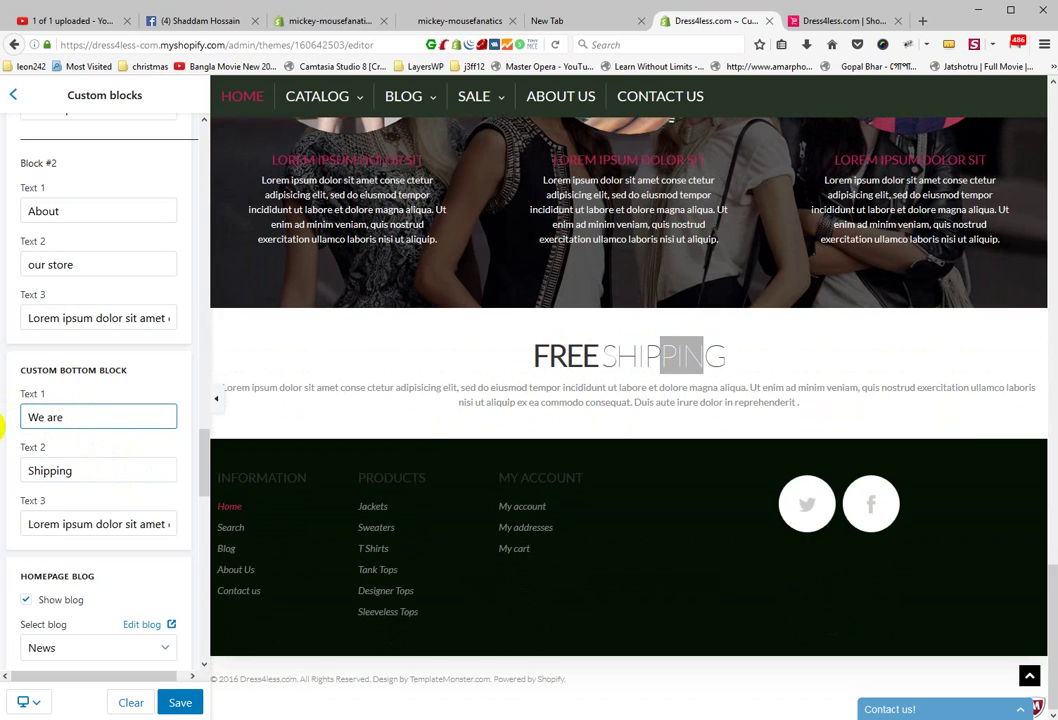
drag(62, 470, 2, 462)
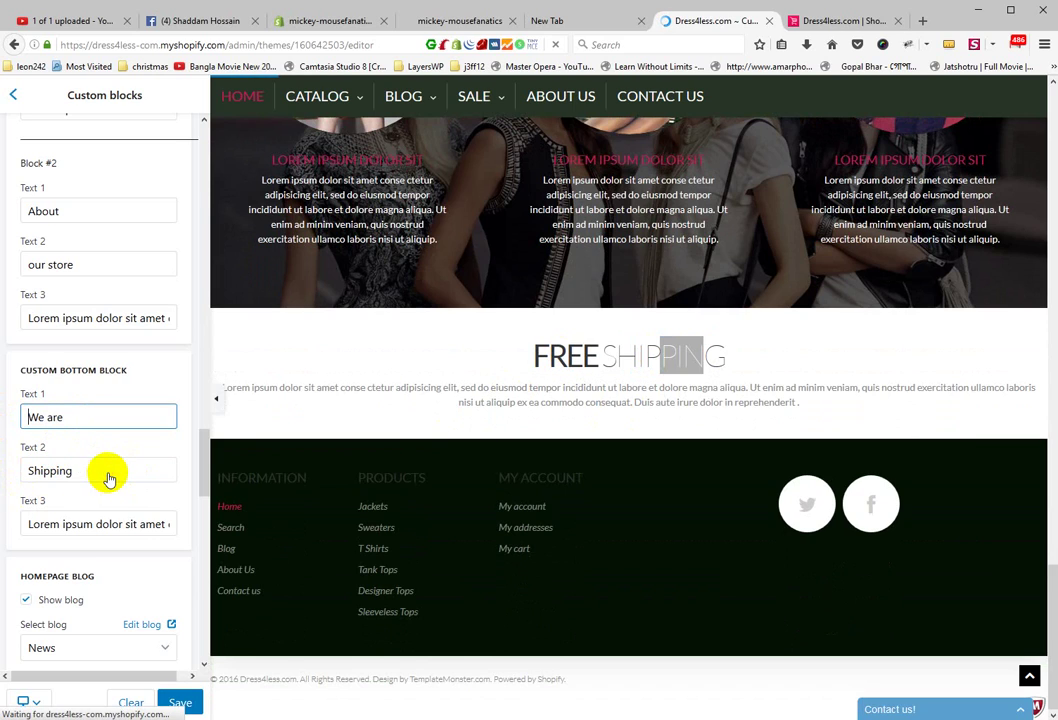
drag(111, 473, 2, 470)
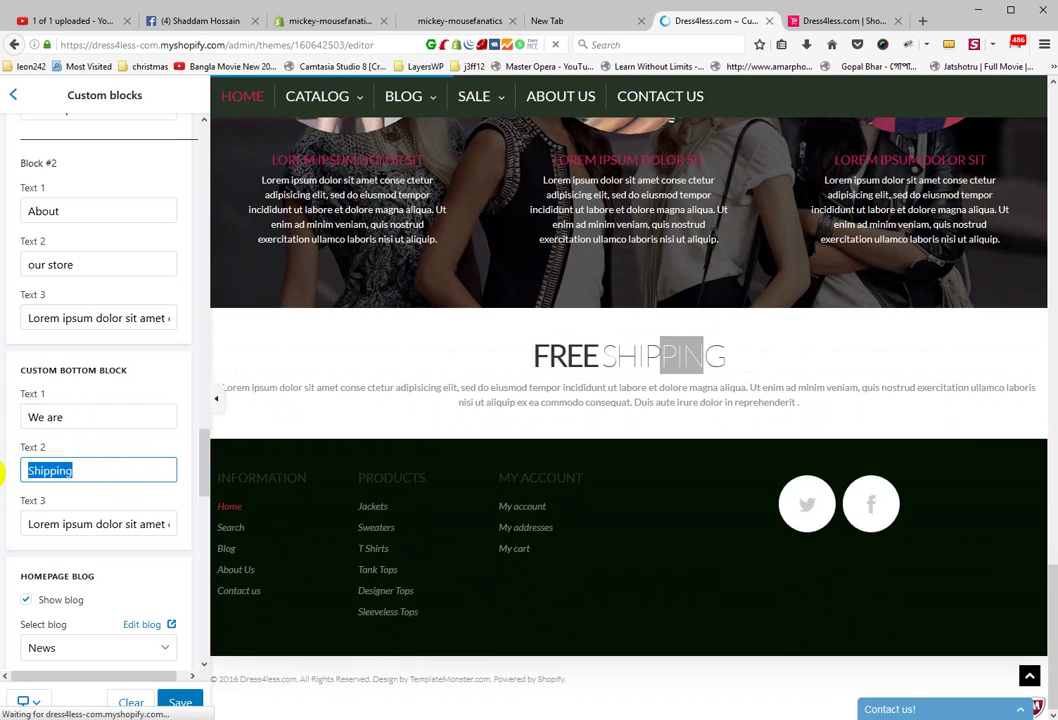
text(Free)
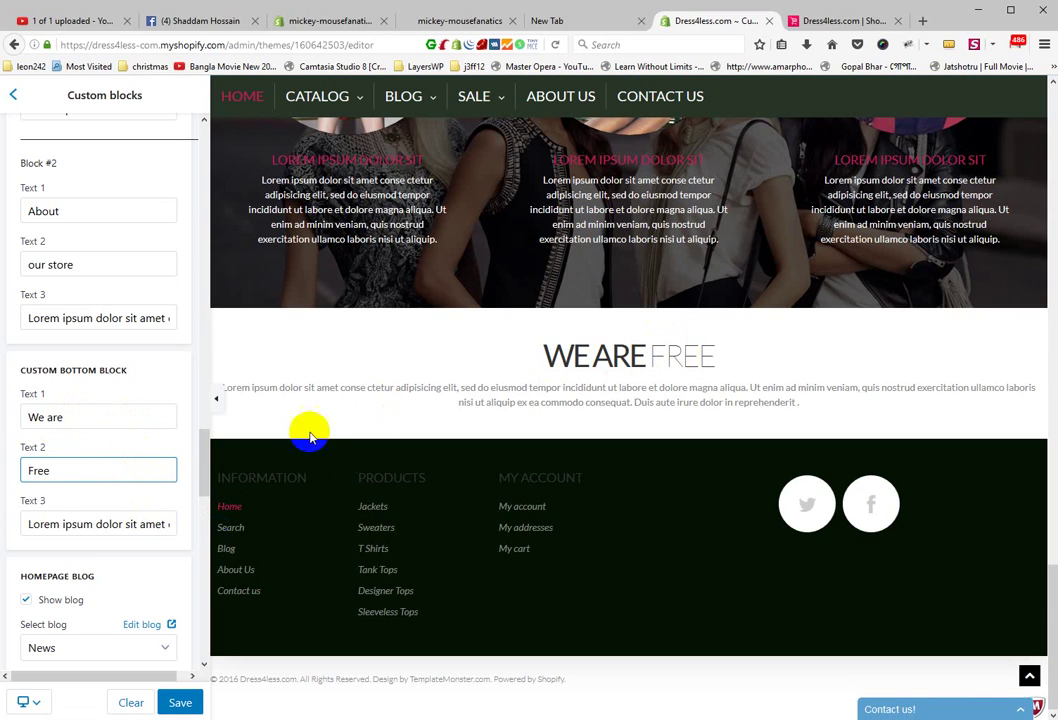
click(74, 522)
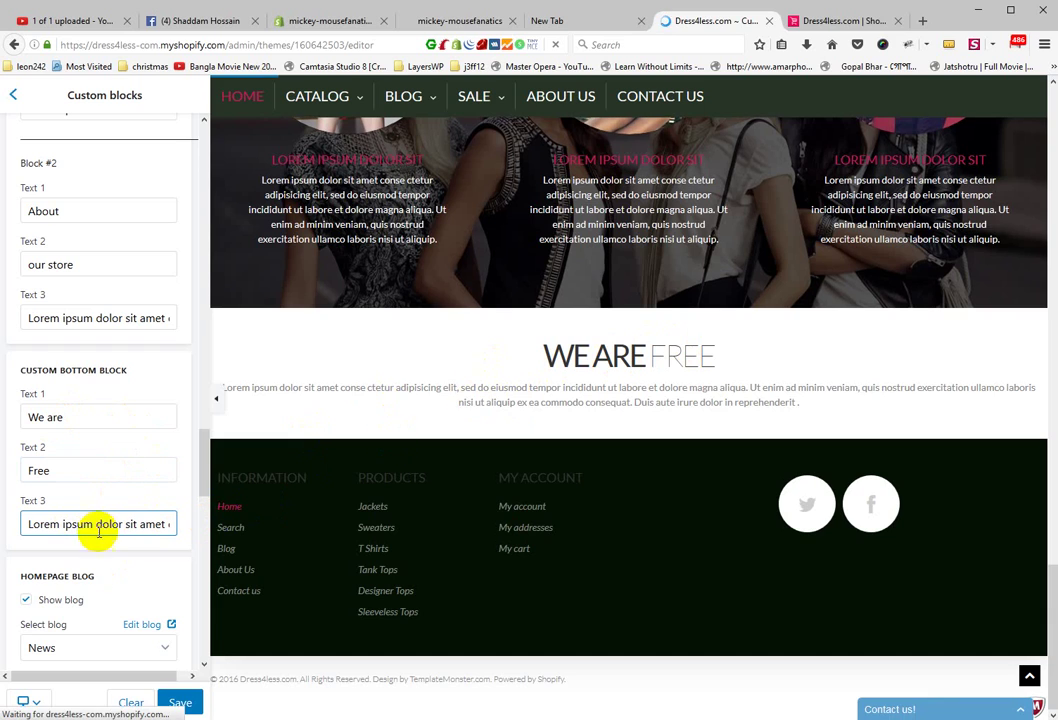
Confirm the Homepage blog section features the News blog
scroll(102, 533, down, 3)
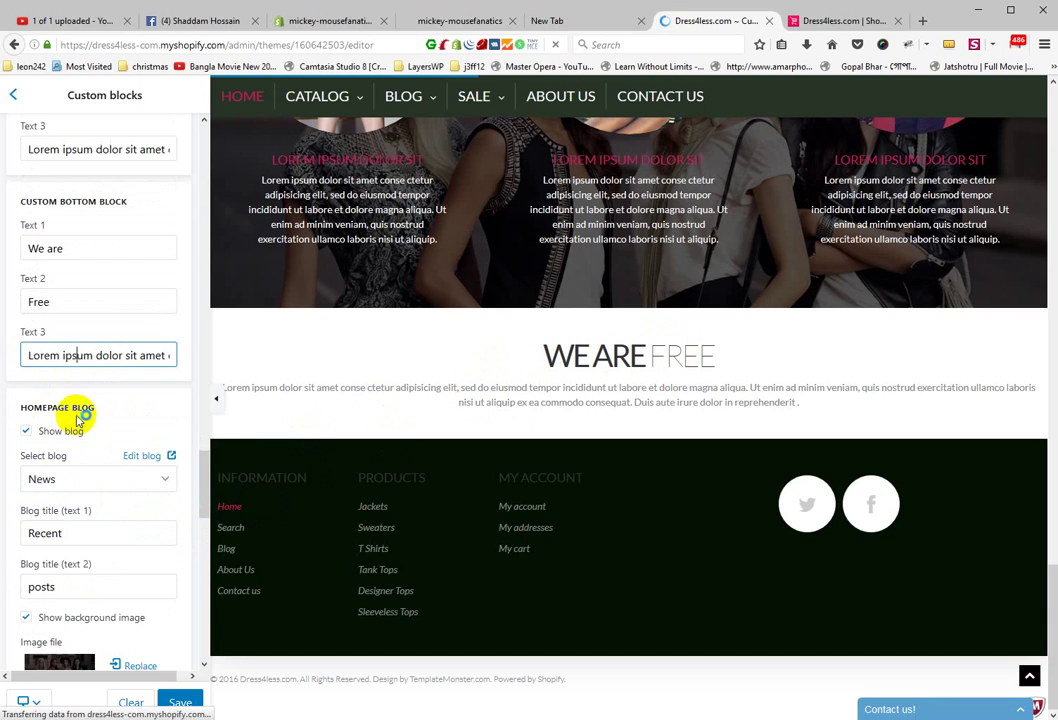
scroll(449, 494, up, 3)
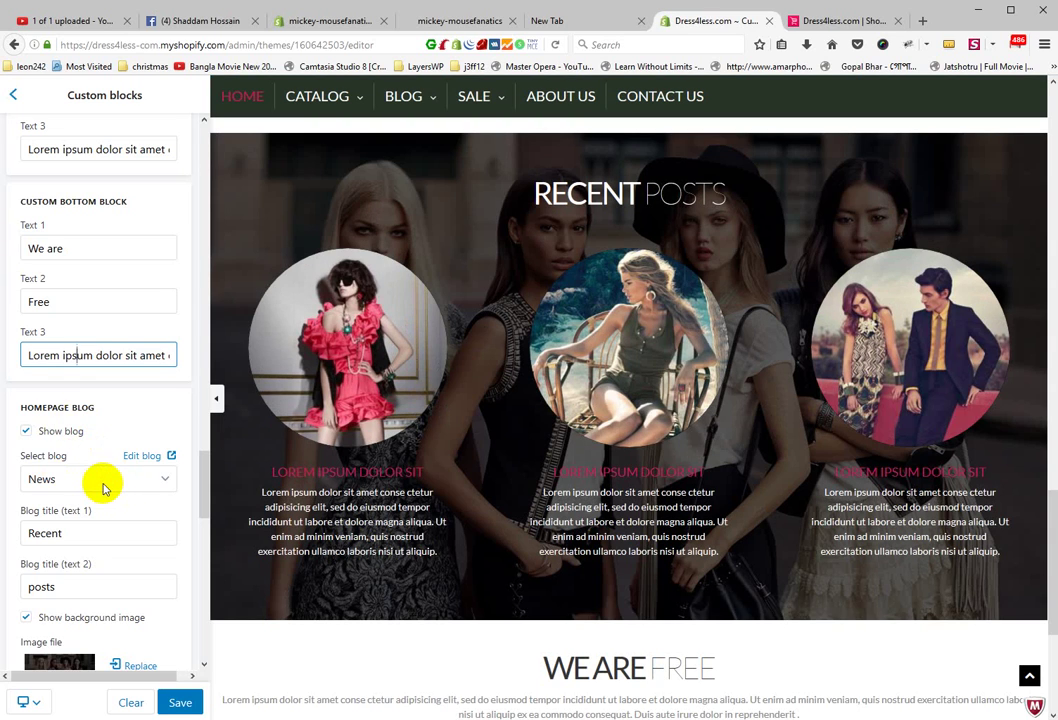
click(103, 482)
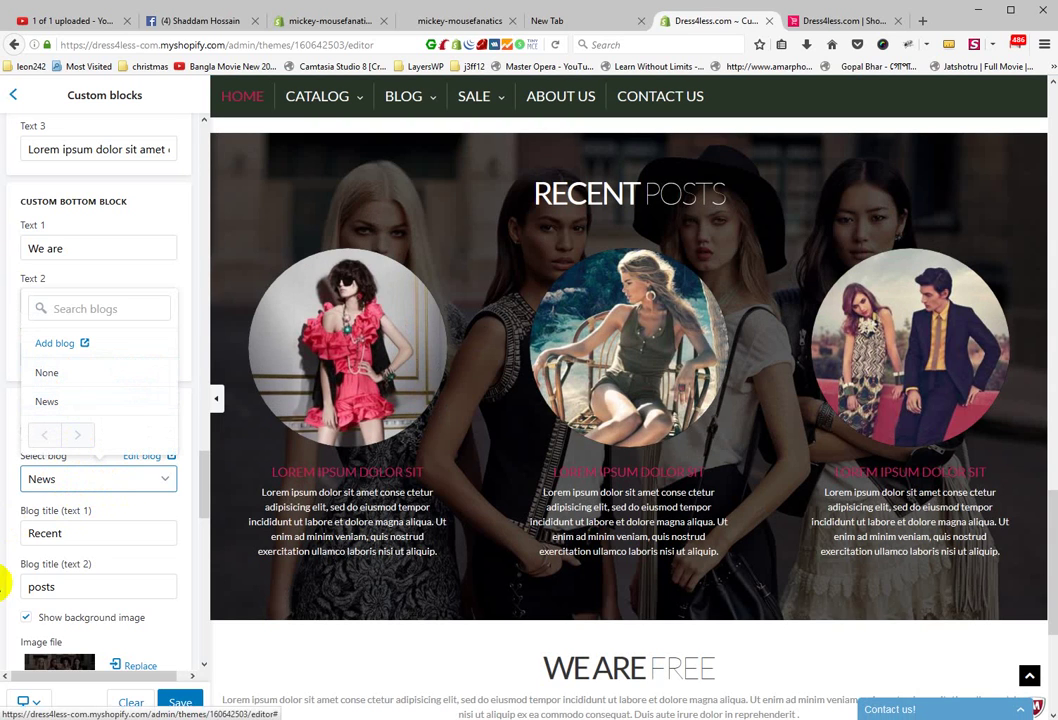
click(60, 535)
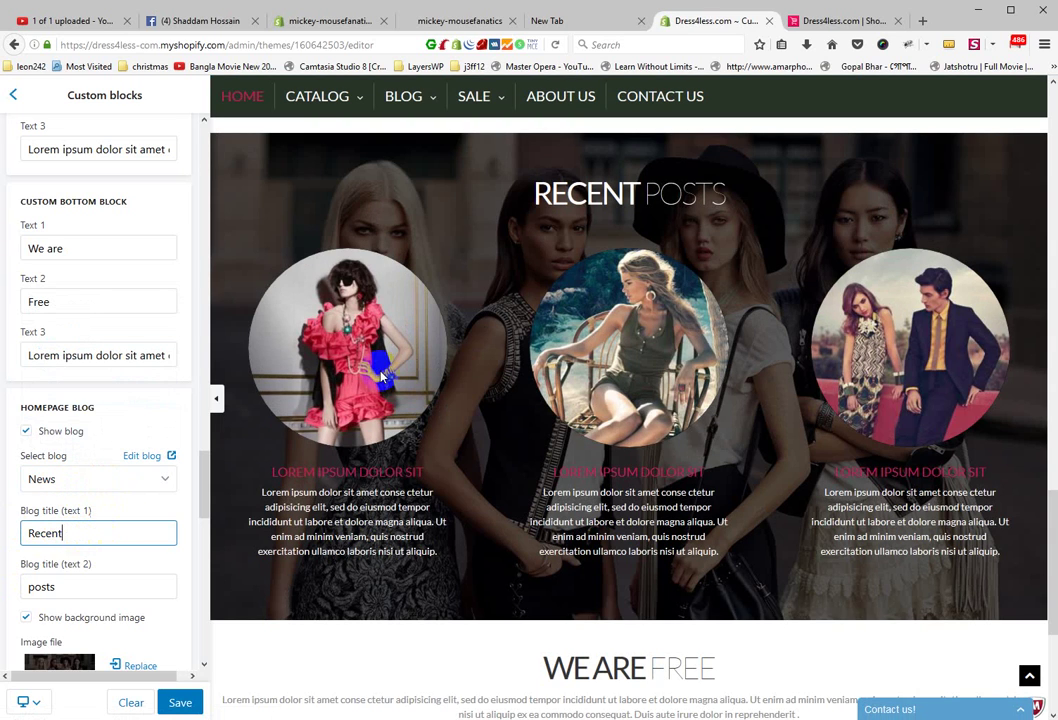
Check the blog title fields 'Recent' and 'posts' that form the RECENT POSTS heading
drag(535, 185, 793, 198)
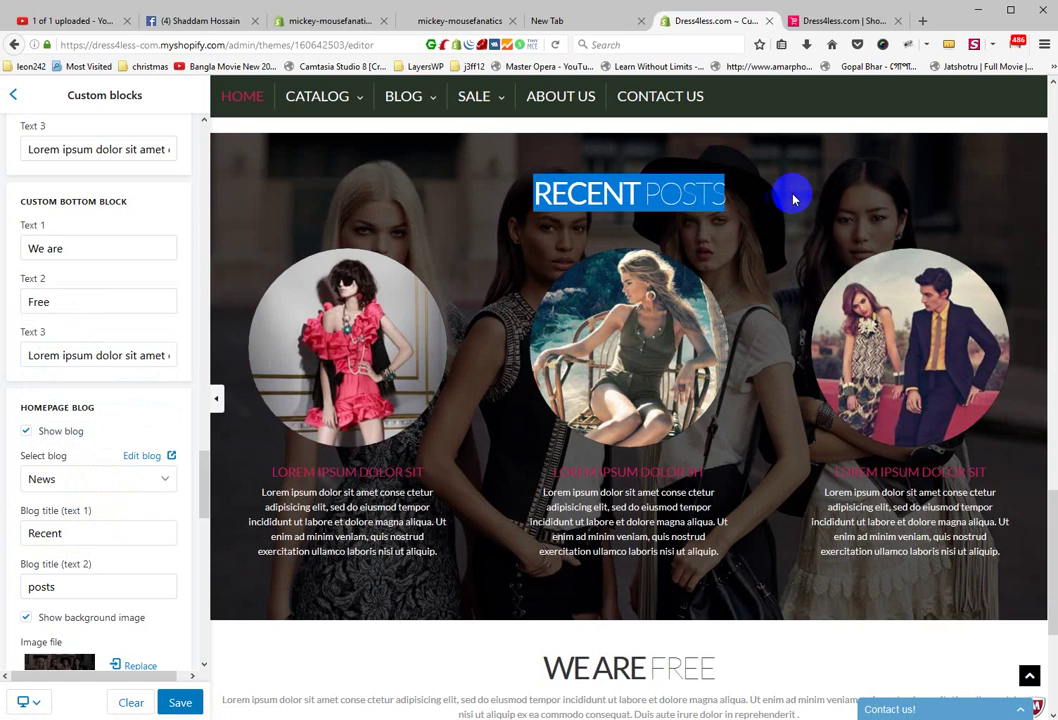
click(89, 531)
click(99, 587)
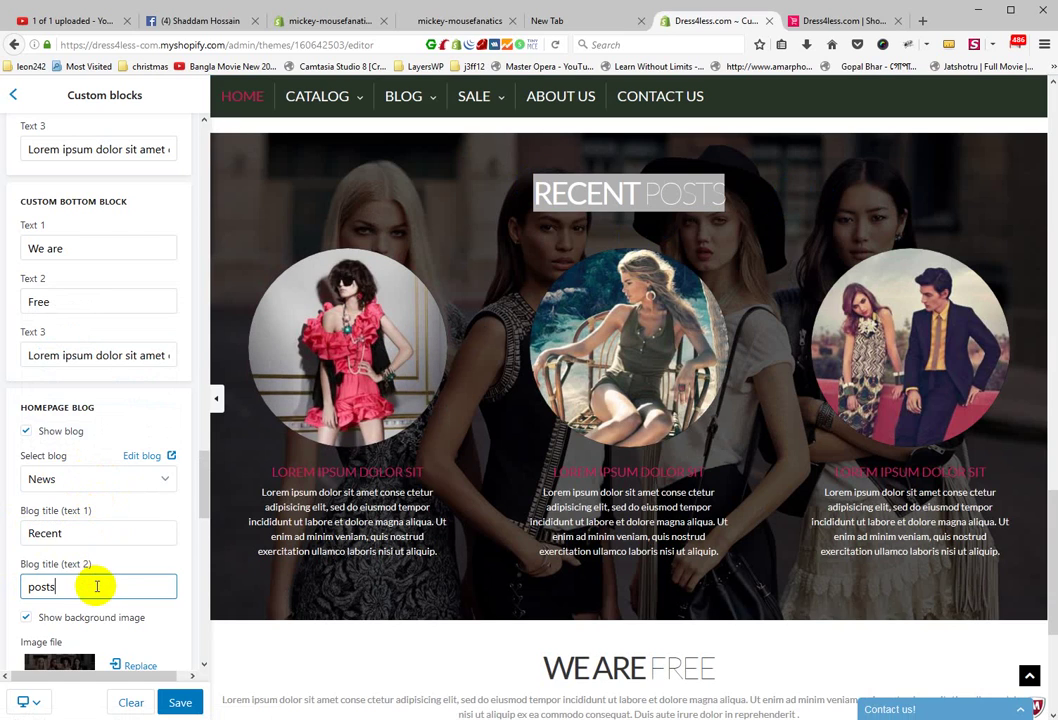
scroll(104, 583, down, 3)
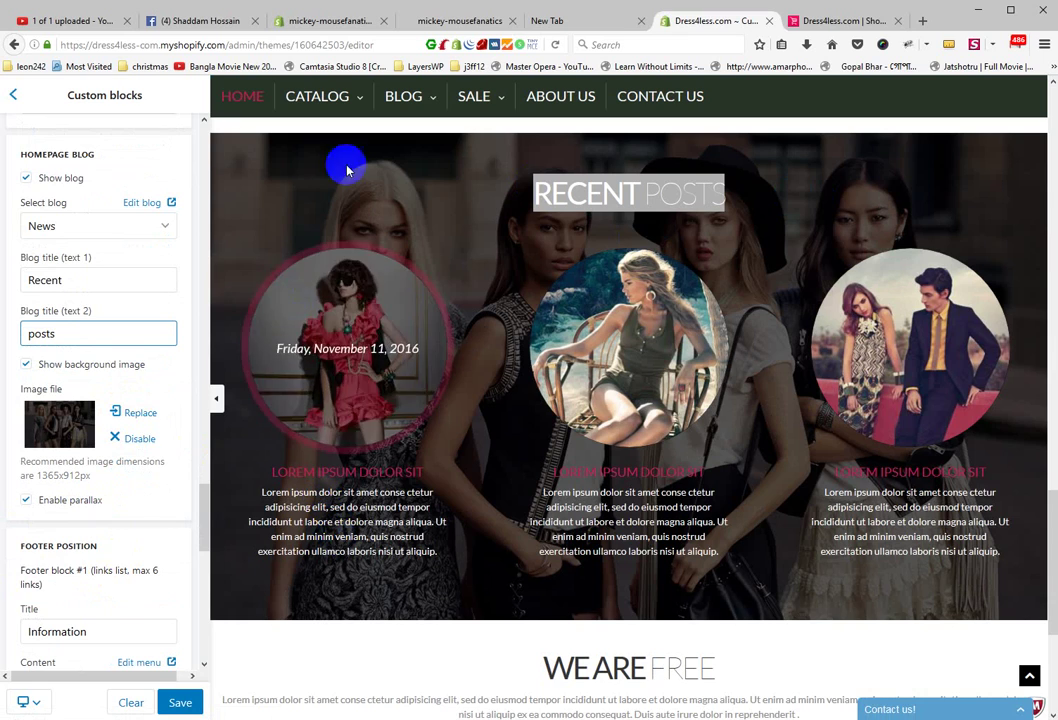
click(428, 178)
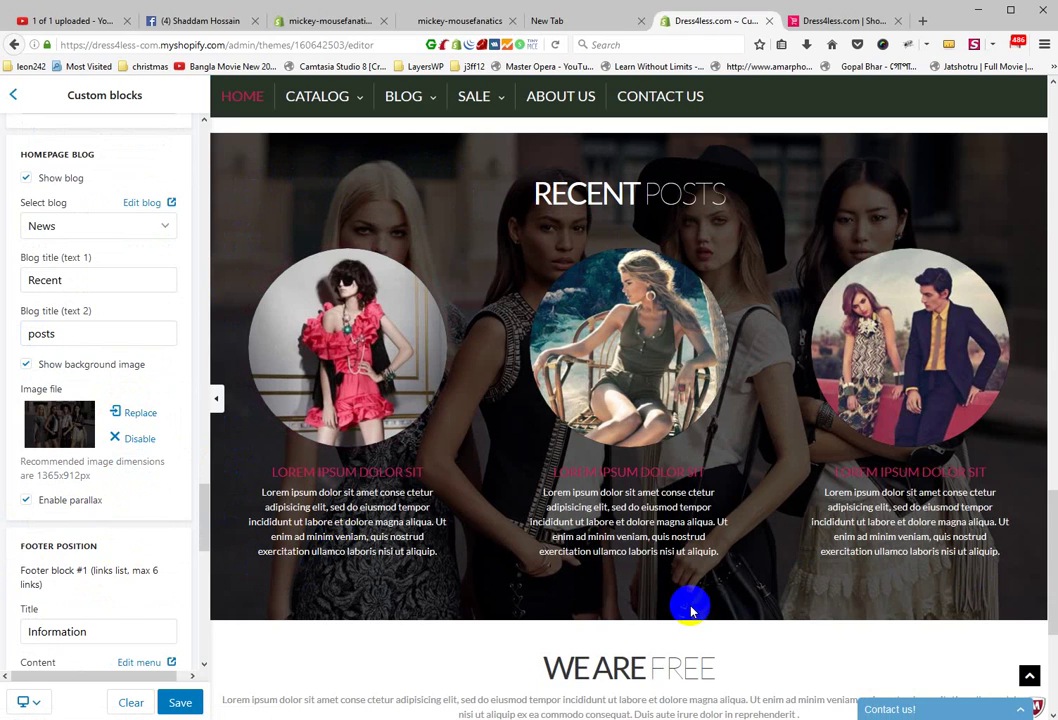
Start replacing the blog background image, then cancel to keep the current one
click(137, 413)
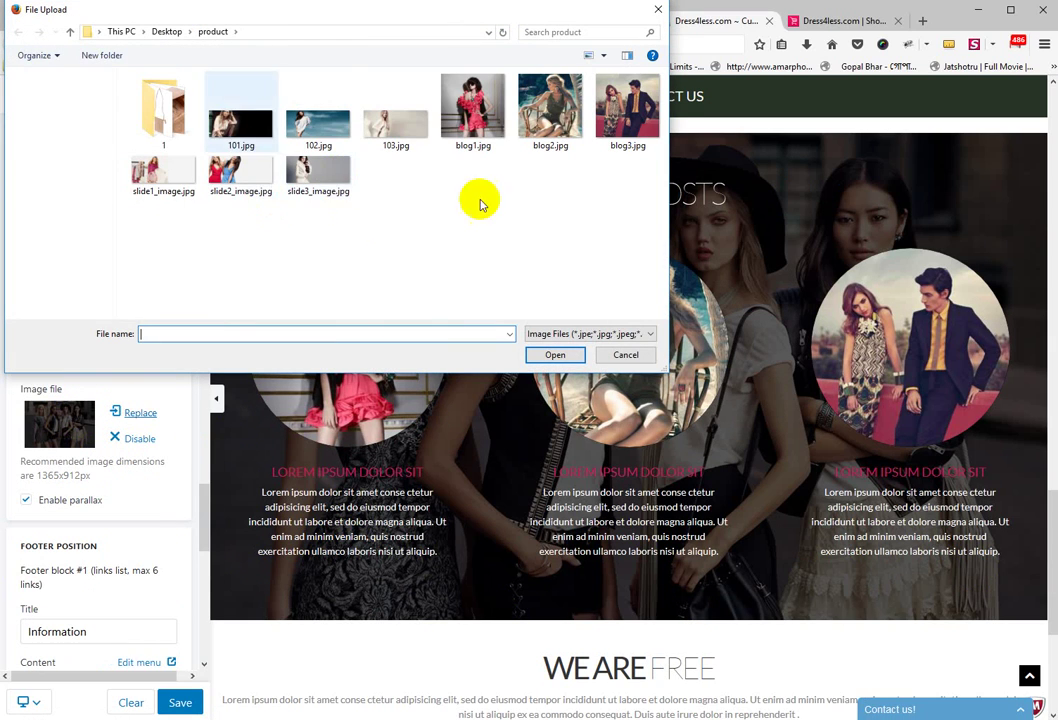
click(626, 356)
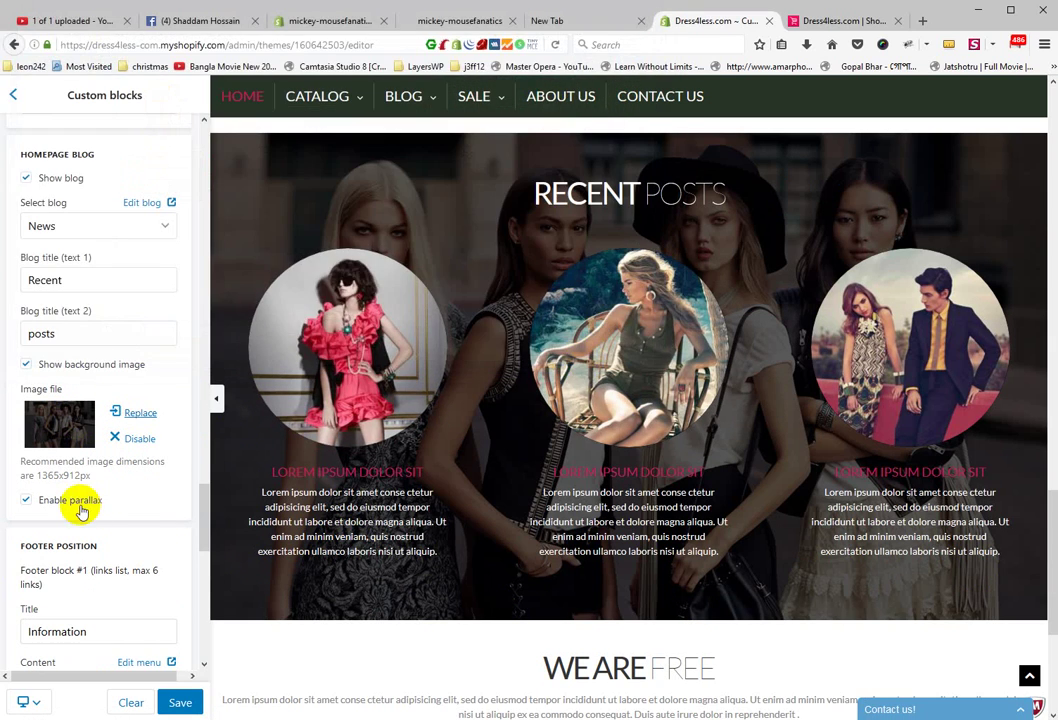
scroll(83, 505, down, 3)
Check Footer block #1's INFORMATION title and keep Main menu as its content
scroll(135, 394, down, 3)
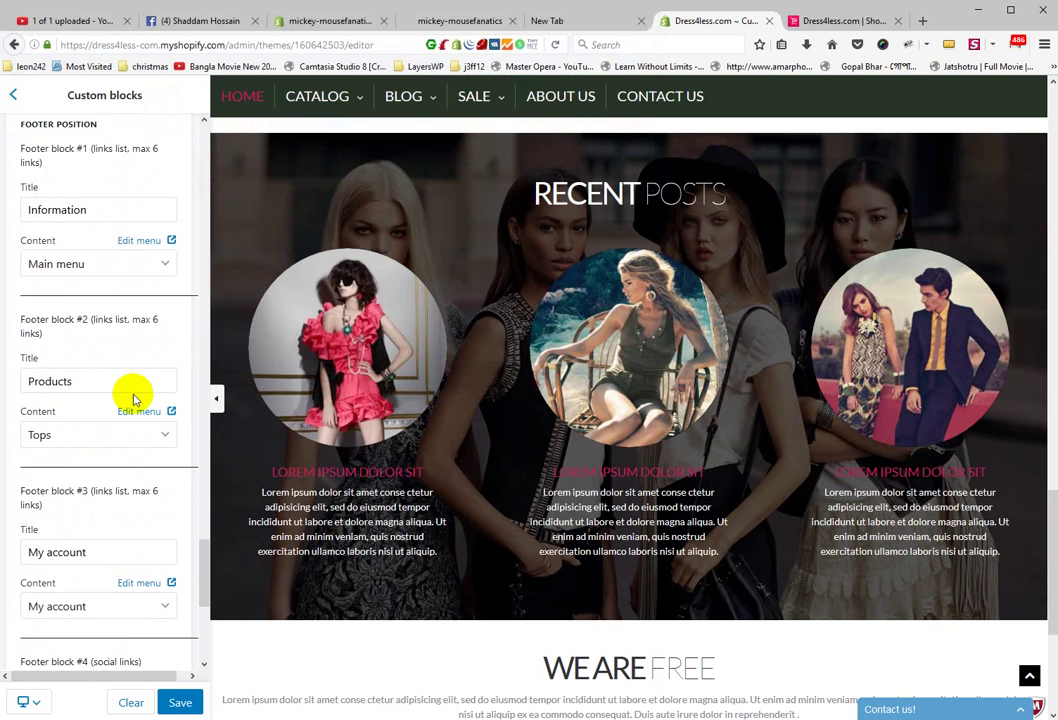
scroll(135, 396, up, 1)
scroll(557, 545, down, 3)
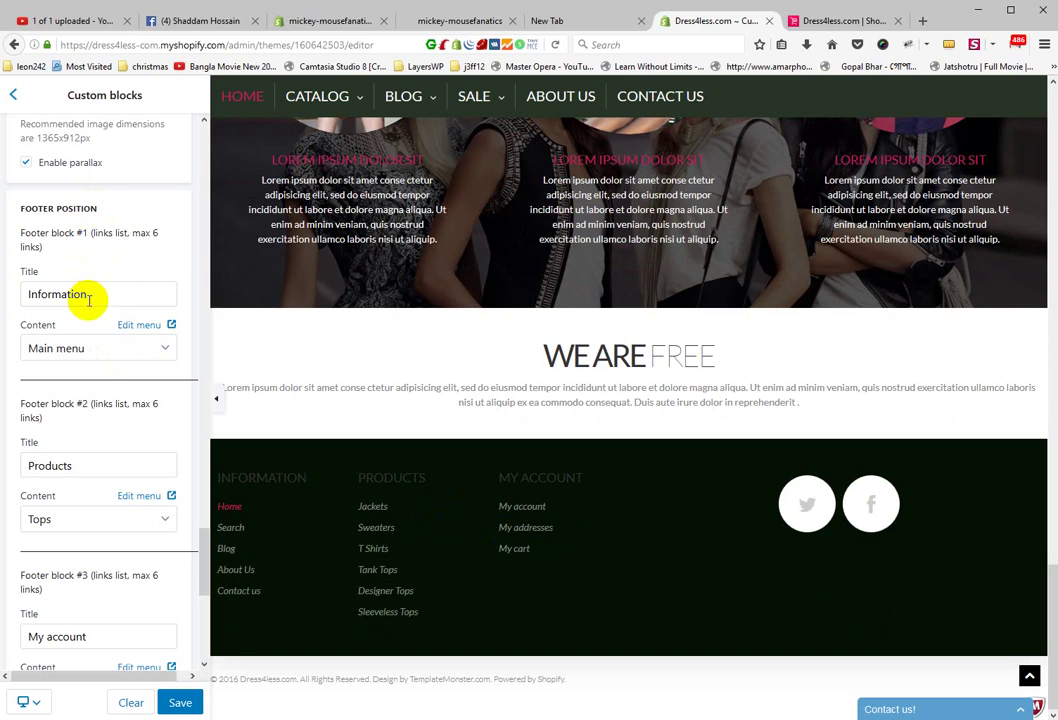
click(287, 479)
drag(287, 479, 256, 479)
click(94, 348)
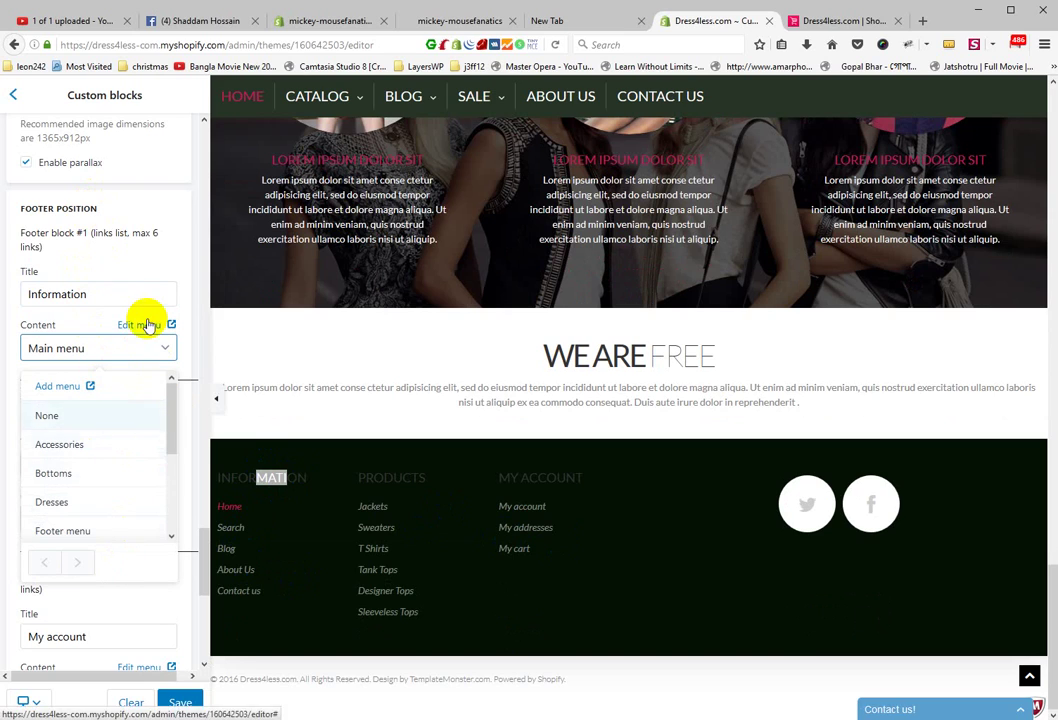
click(90, 316)
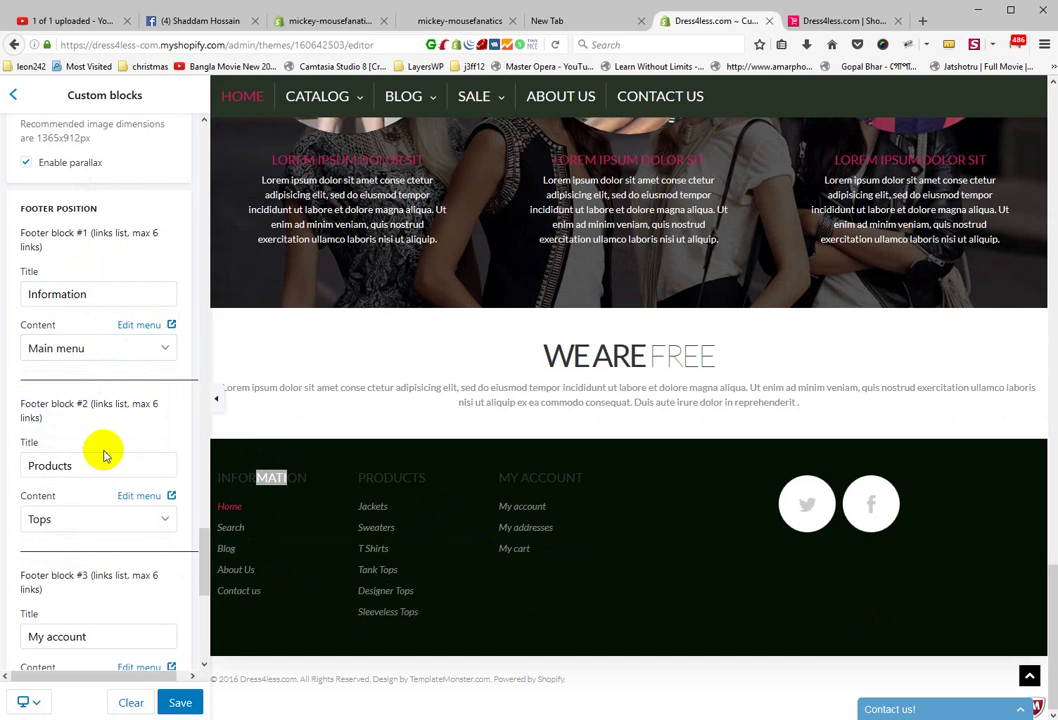
Review the Products and My account footer titles, keeping My account as block #3's menu
scroll(104, 460, down, 2)
click(113, 378)
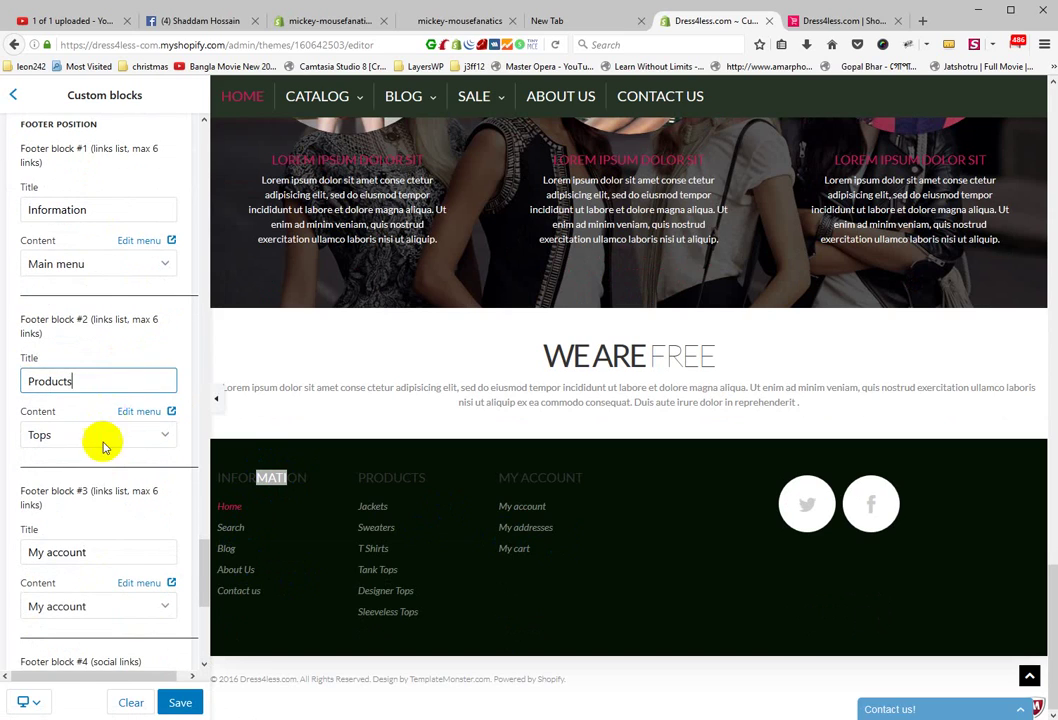
scroll(95, 445, down, 2)
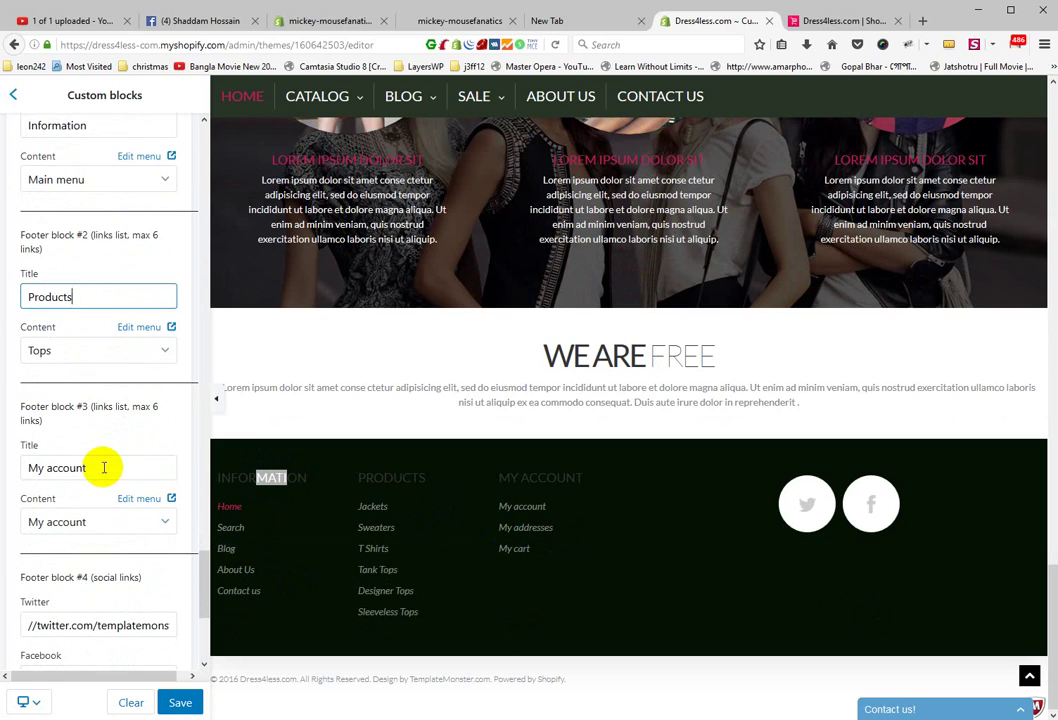
click(102, 466)
scroll(110, 460, down, 4)
click(87, 352)
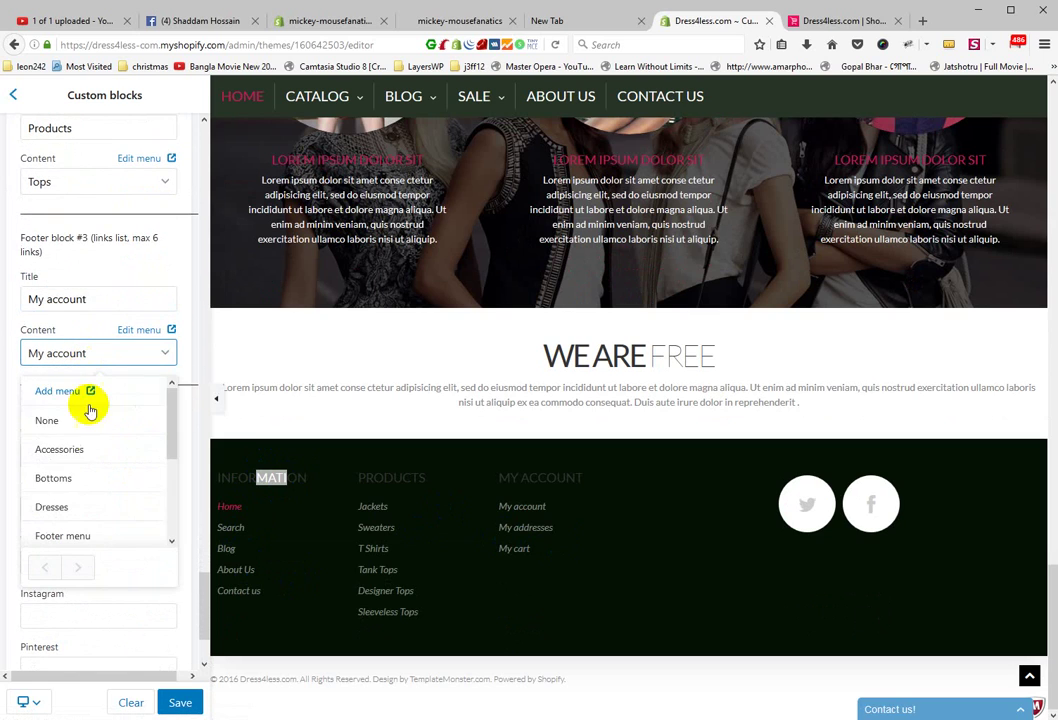
click(192, 355)
Check Footer block #4's social links, leaving Youtube empty, and return to General settings
scroll(146, 440, down, 3)
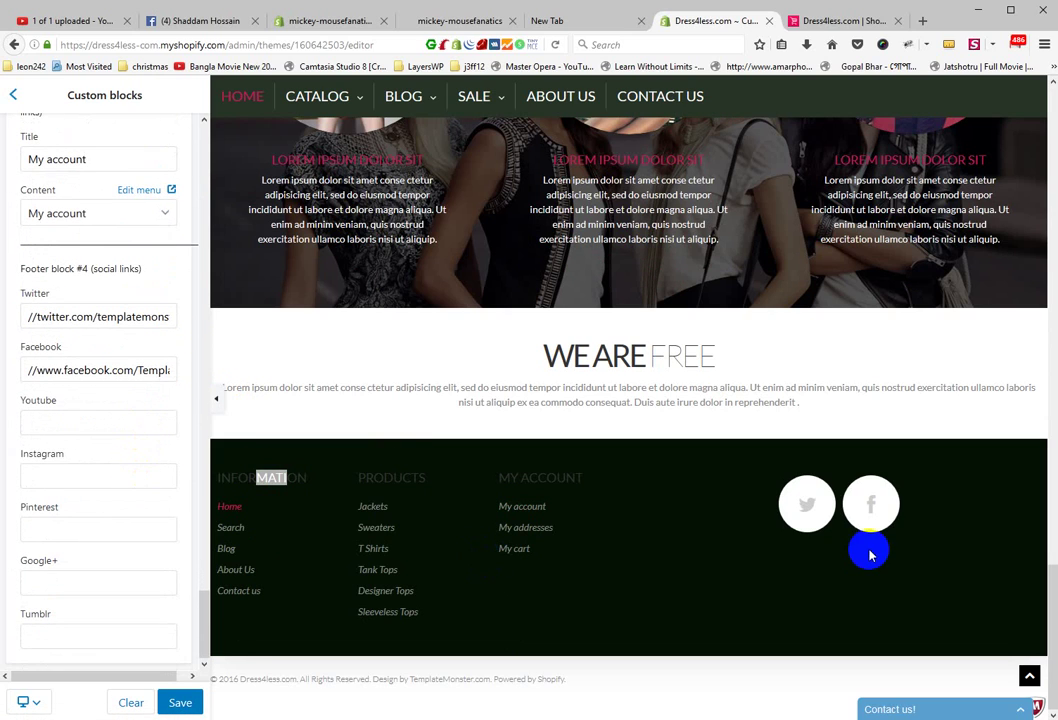
click(90, 424)
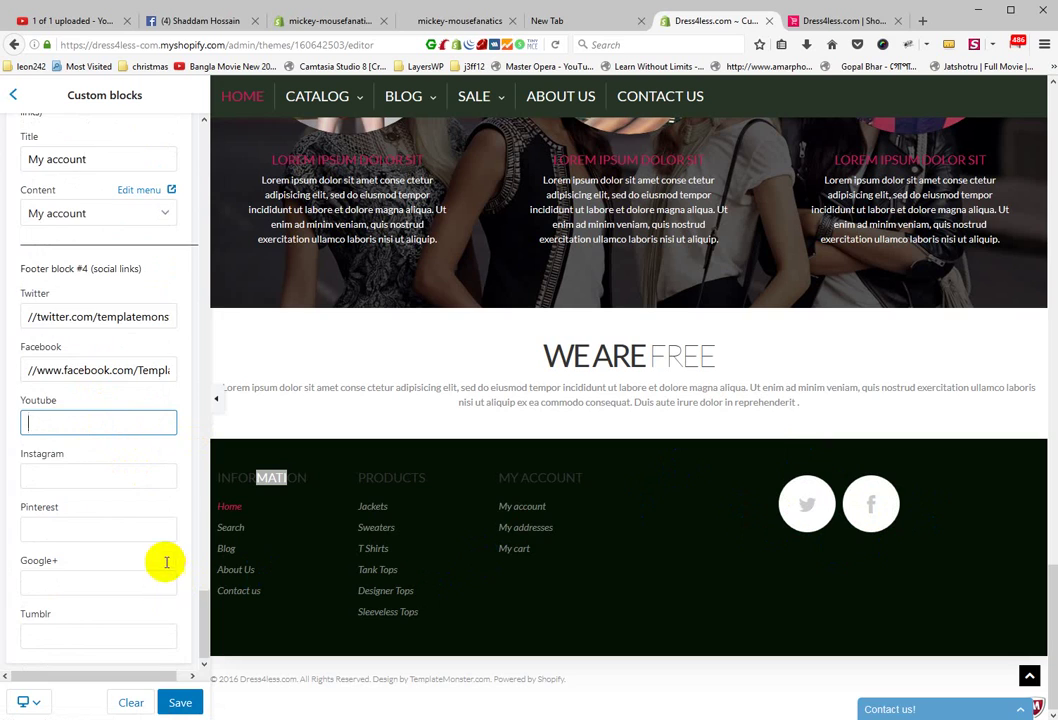
scroll(106, 276, up, 15)
click(15, 97)
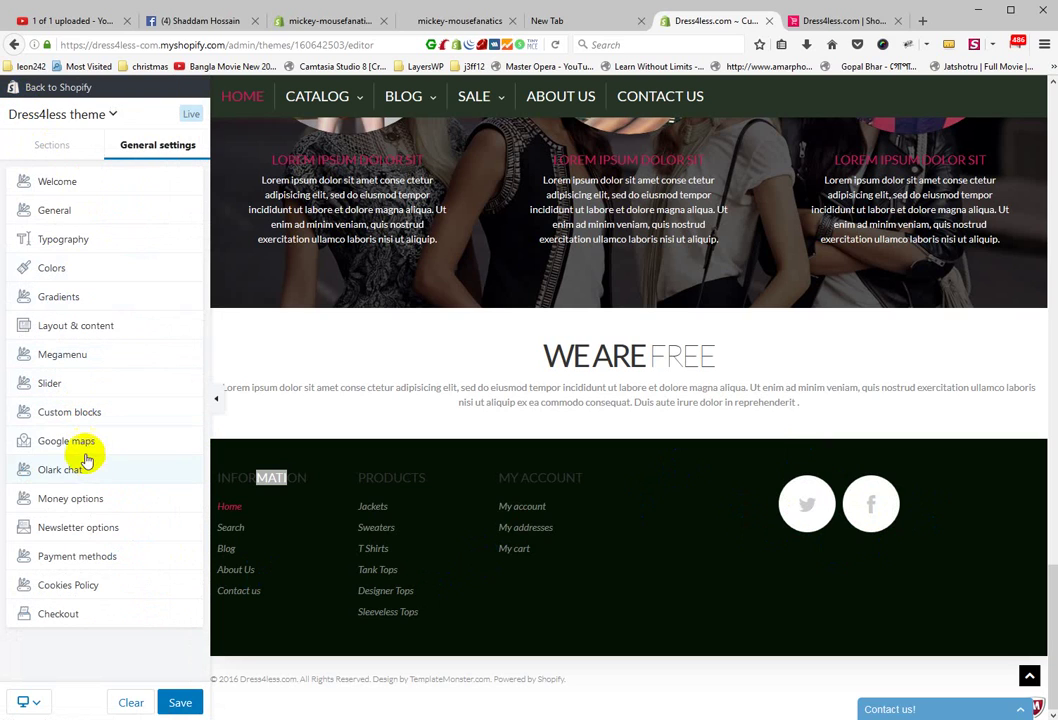
Verify Google maps shows only on the contacts page, then load CONTACT US in the preview
click(149, 444)
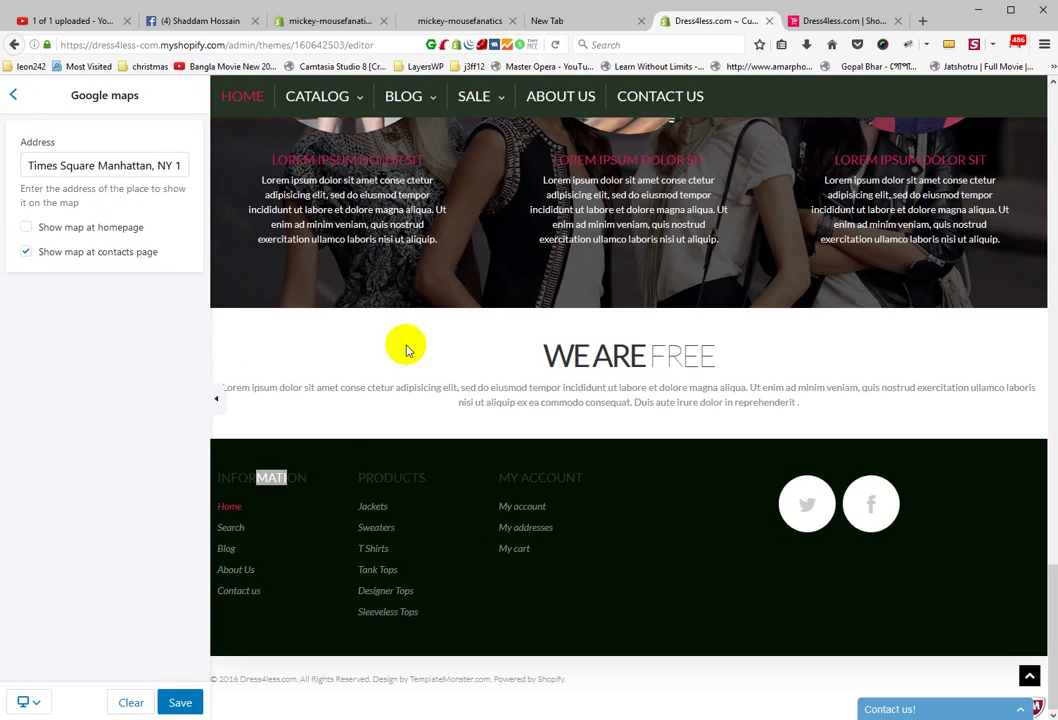
scroll(405, 350, up, 3)
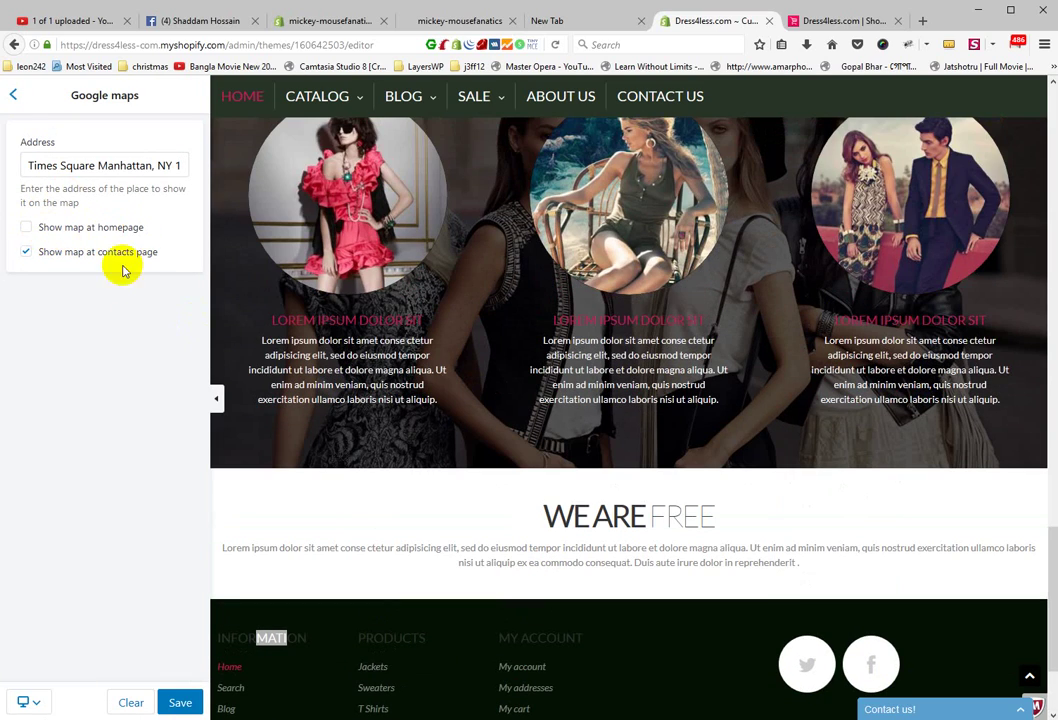
scroll(490, 410, up, 5)
scroll(505, 390, up, 10)
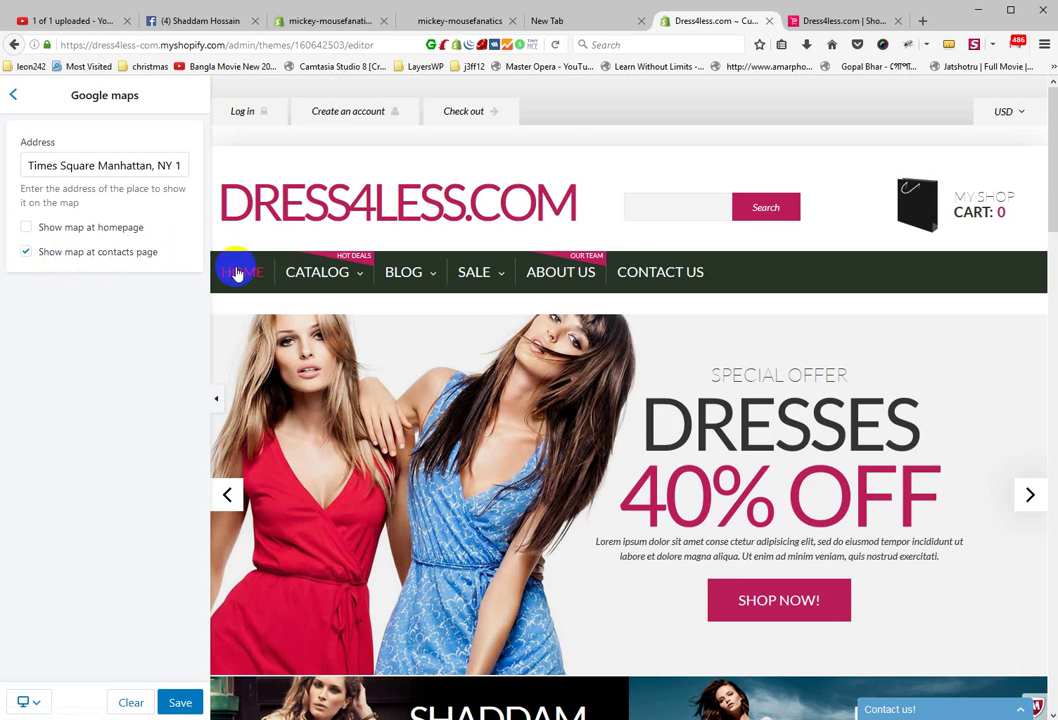
click(670, 285)
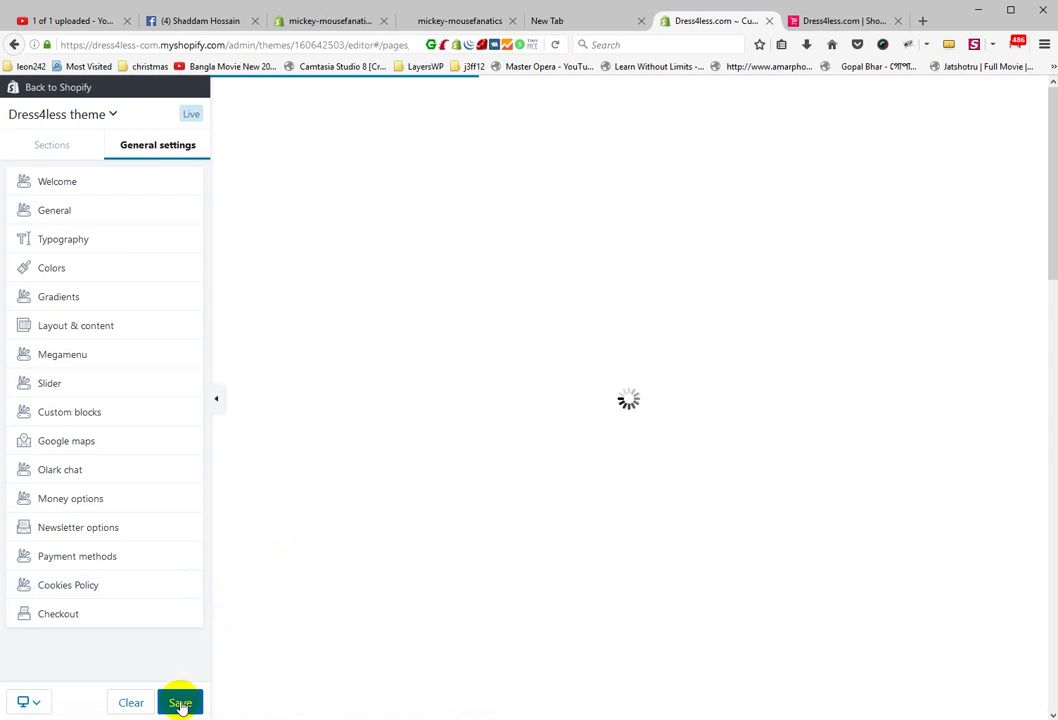
click(178, 701)
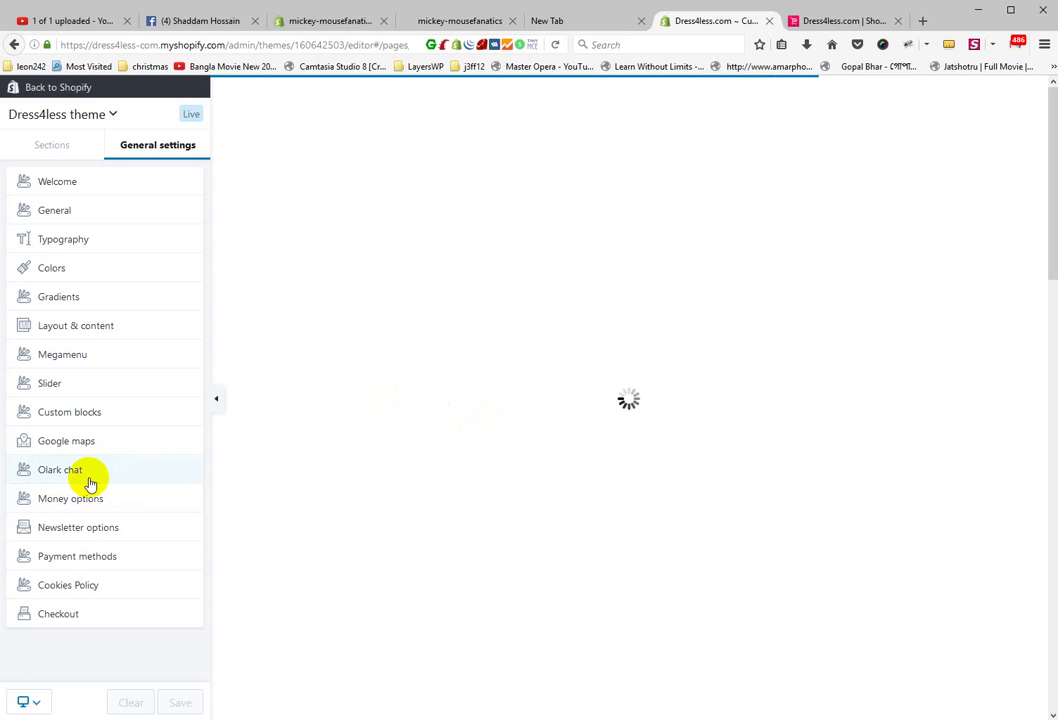
Open Newsletter options and check the 365-day expiration and Mailchimp form action URL fields
click(135, 528)
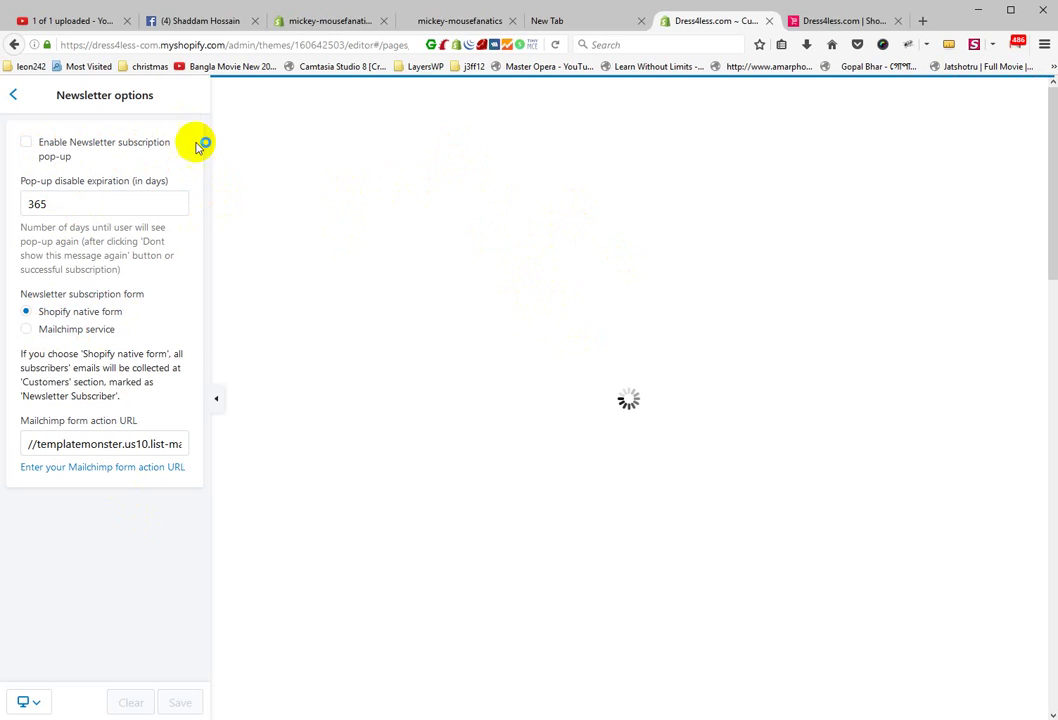
click(101, 203)
drag(44, 200, 20, 204)
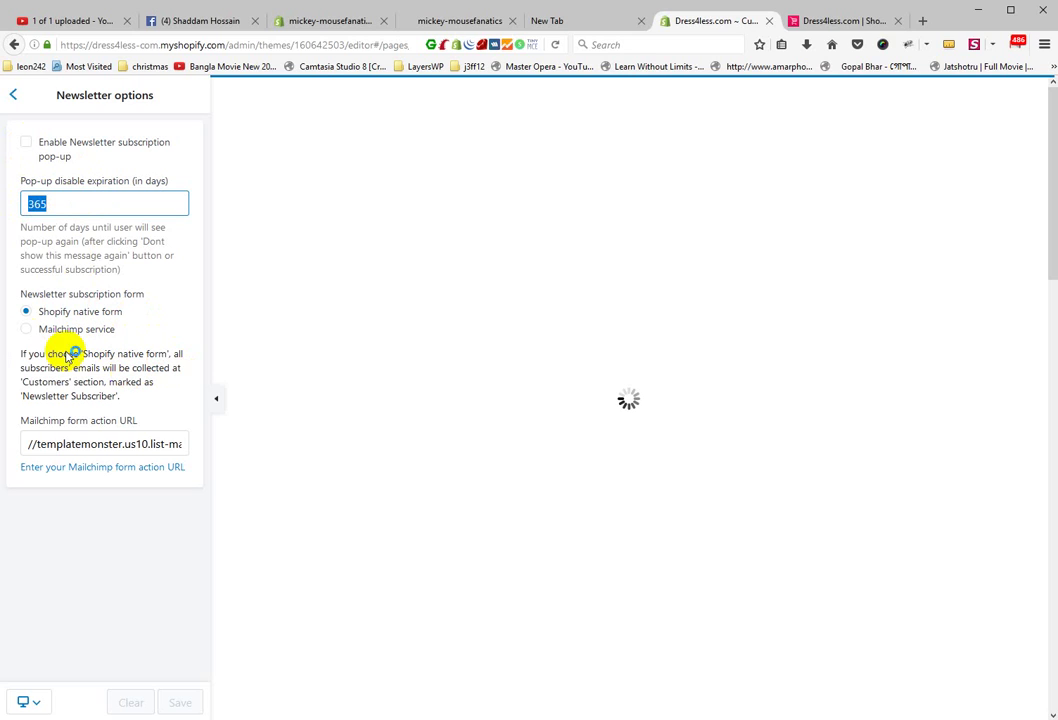
click(35, 444)
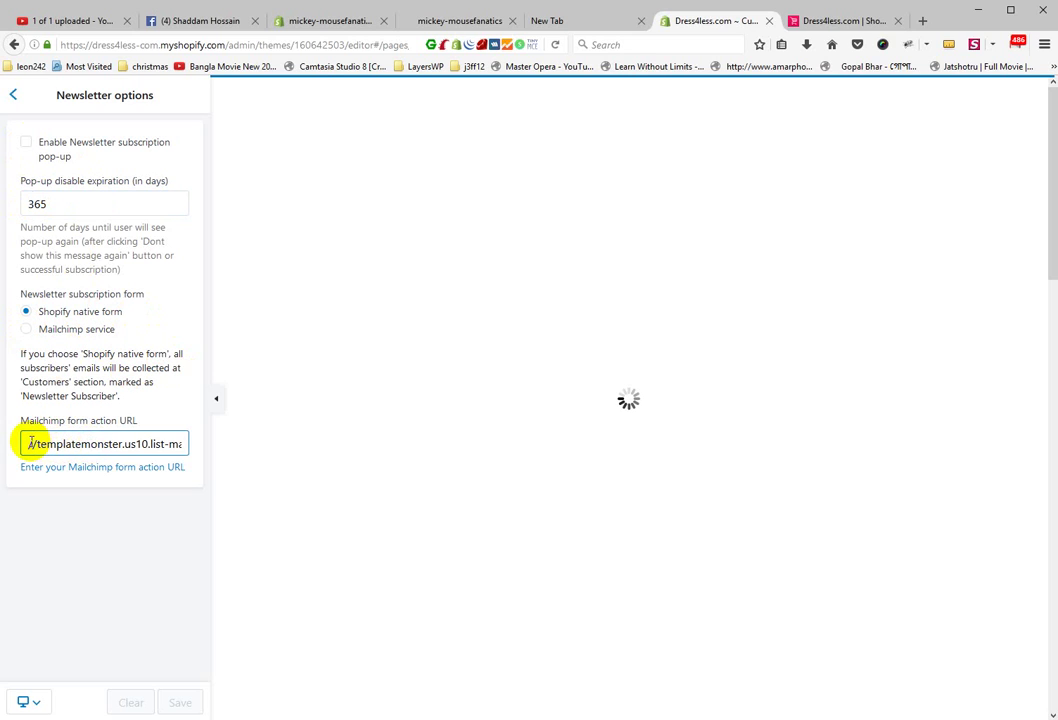